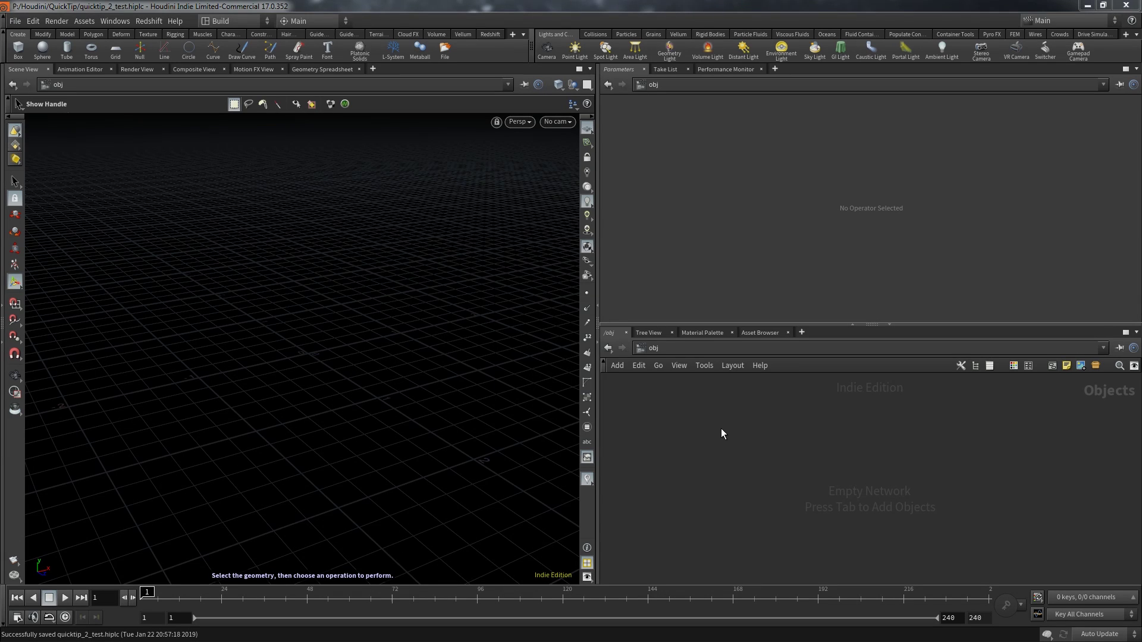
Add a Box object to the empty network
{"action": "key", "text": "Tab"}
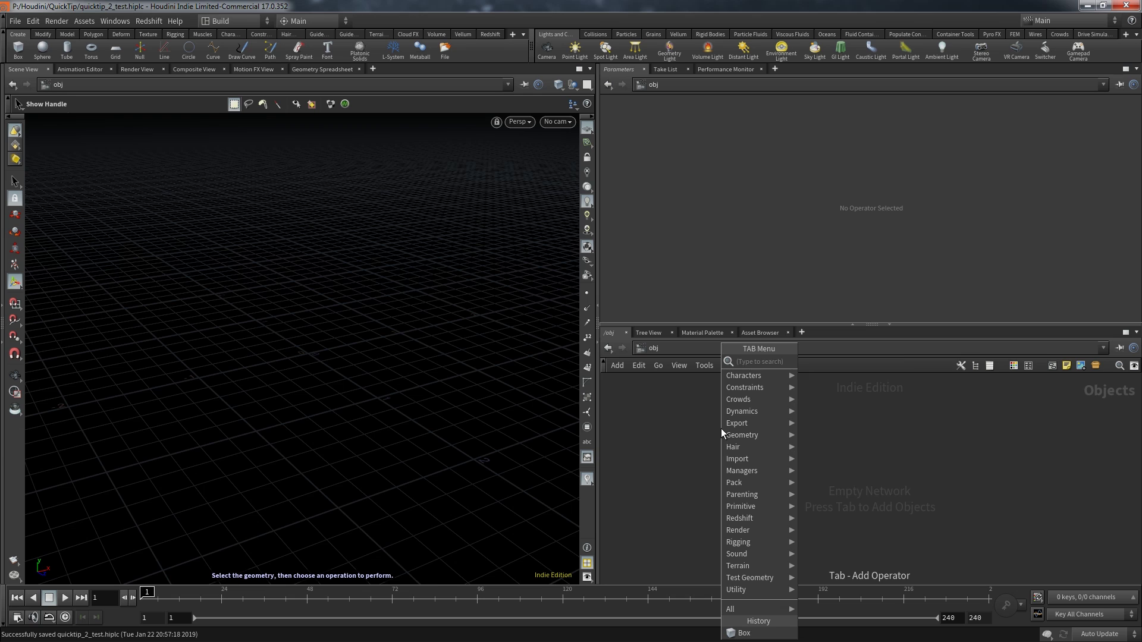
{"action": "type", "text": "box"}
{"action": "key", "text": "Return"}
{"action": "left_click", "coordinate": [722, 429]}
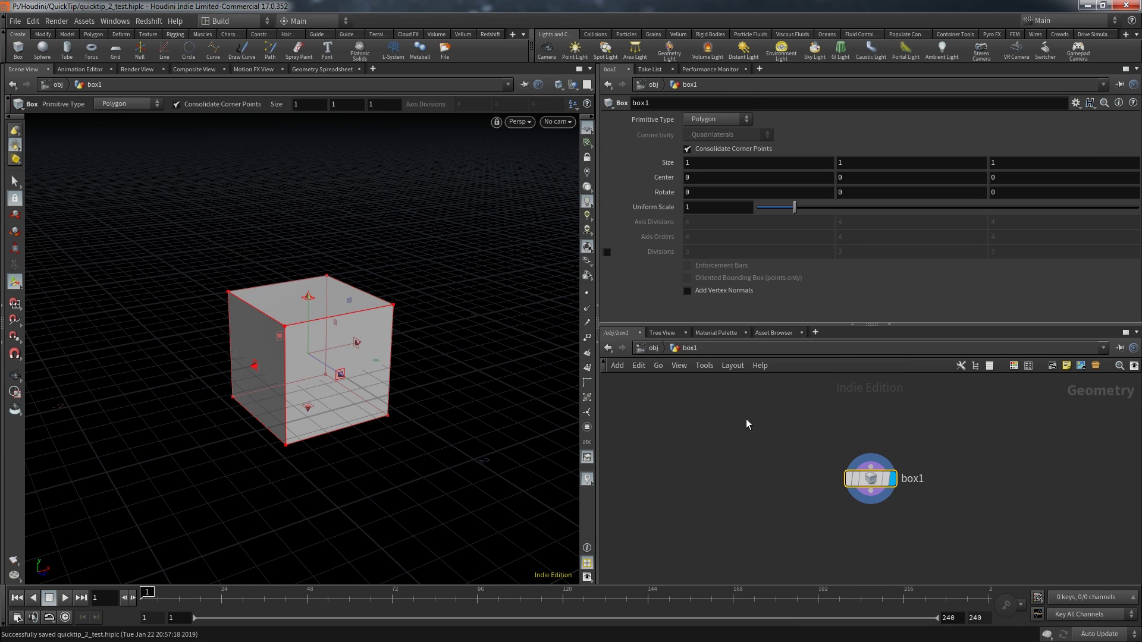
Select the box's top face in the viewport and delete it
{"action": "key", "text": "s"}
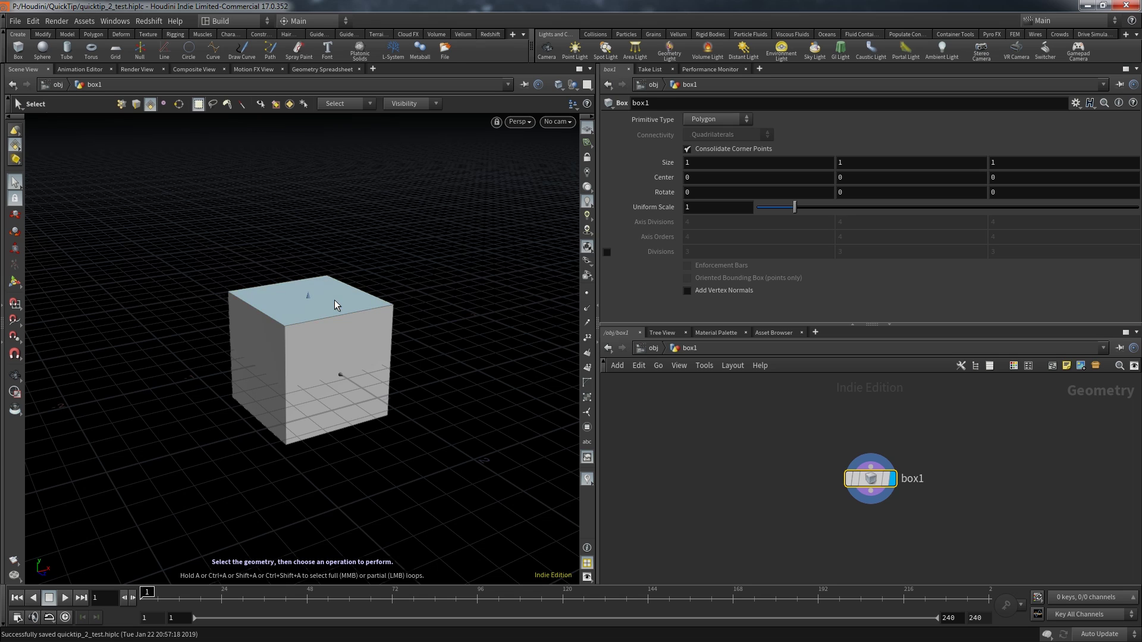
{"action": "left_click", "coordinate": [335, 300]}
{"action": "key", "text": "Delete"}
{"action": "mouse_move", "coordinate": [918, 489]}
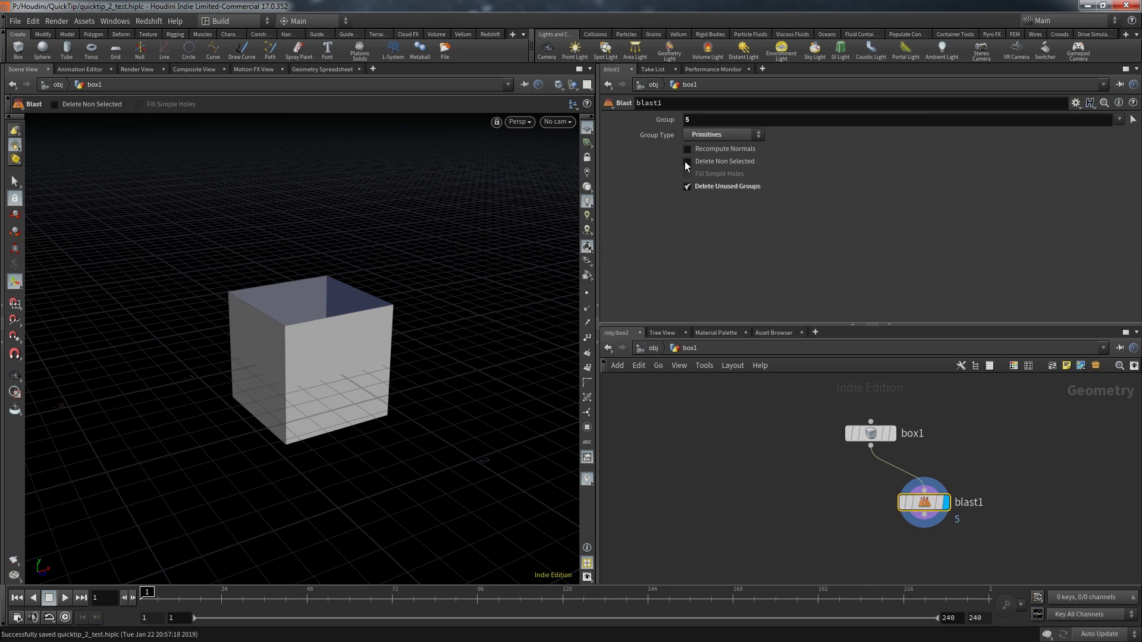
Switch the Blast node's Delete Non Selected option on and back off to preview the inverted deletion
{"action": "left_click", "coordinate": [687, 162]}
{"action": "left_click", "coordinate": [687, 161]}
{"action": "key", "text": "Escape"}
{"action": "mouse_move", "coordinate": [454, 229]}
{"action": "left_mouse_down"}
{"action": "mouse_move", "coordinate": [434, 255]}
{"action": "mouse_move", "coordinate": [434, 233]}
{"action": "left_mouse_up"}
{"action": "key", "text": "Return"}
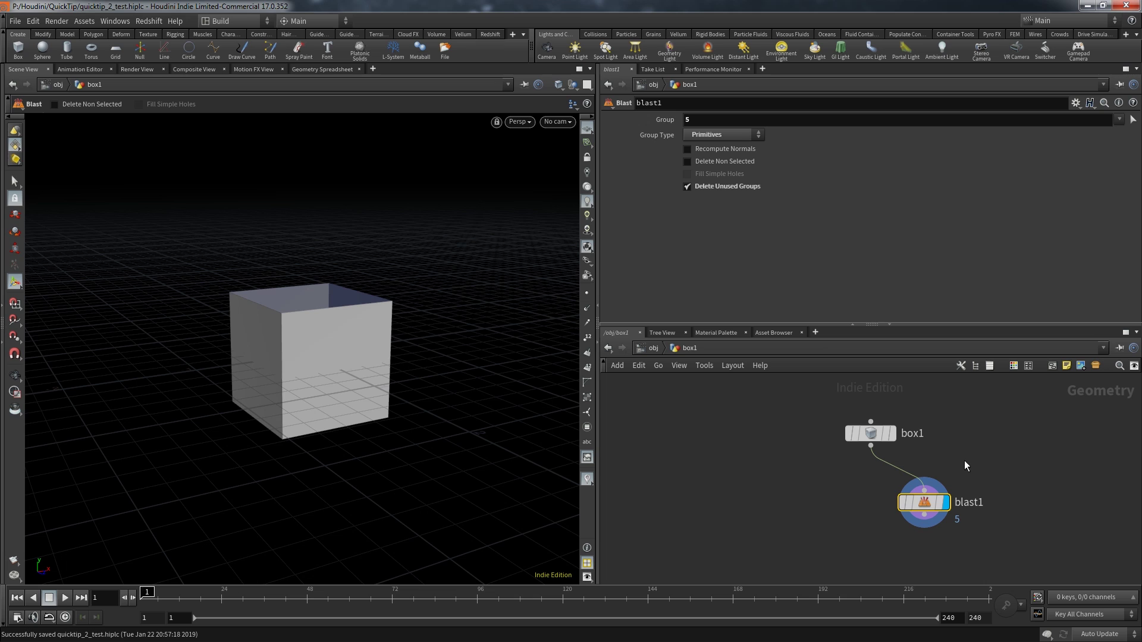
Add a Test Geometry: Pig Head node in free space beside the box and blast nodes
{"action": "middle_click_drag", "start_coordinate": [964, 461], "coordinate": [855, 515]}
{"action": "scroll", "coordinate": [854, 515], "scroll_direction": "down", "scroll_amount": 1}
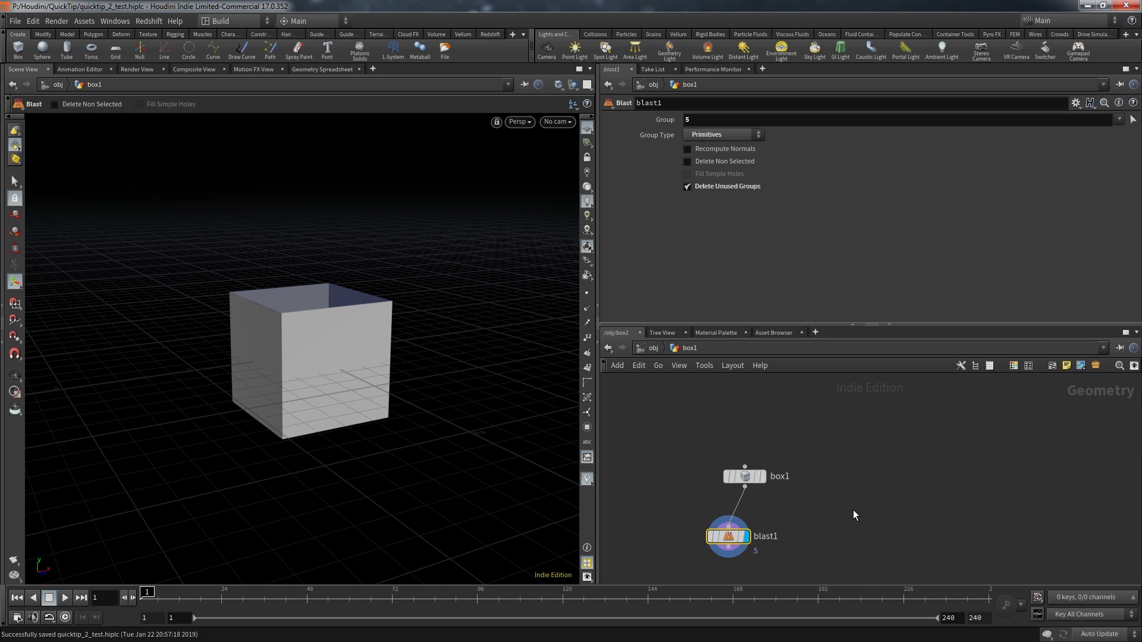
{"action": "key", "text": "Tab"}
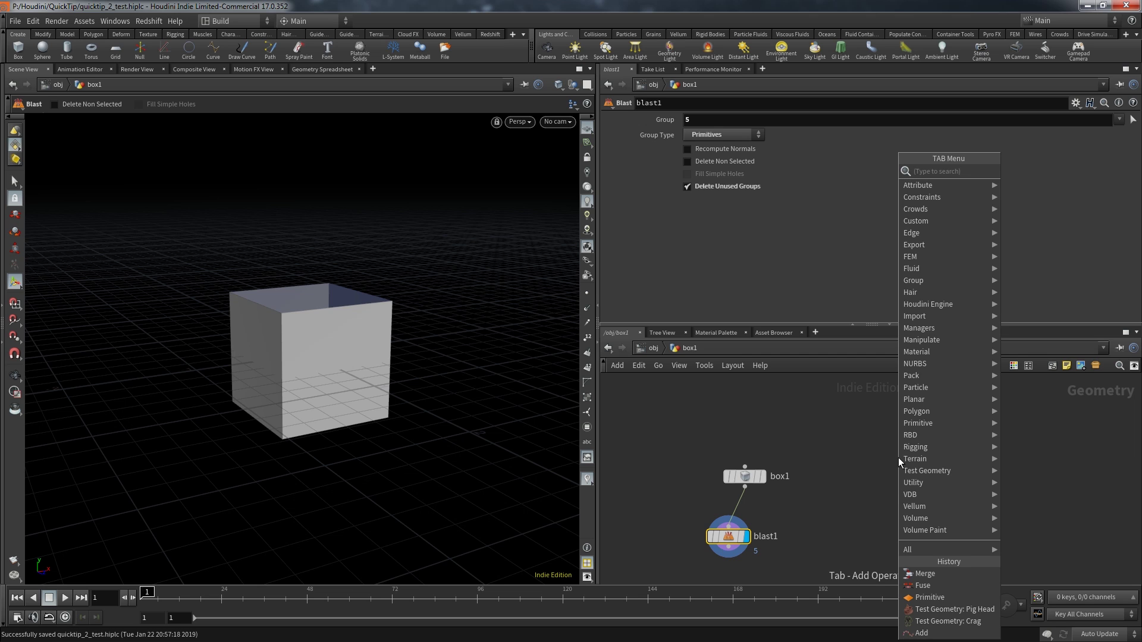
{"action": "type", "text": "test"}
{"action": "key", "text": "Down"}
{"action": "key", "text": "Return"}
{"action": "key", "text": "Return"}
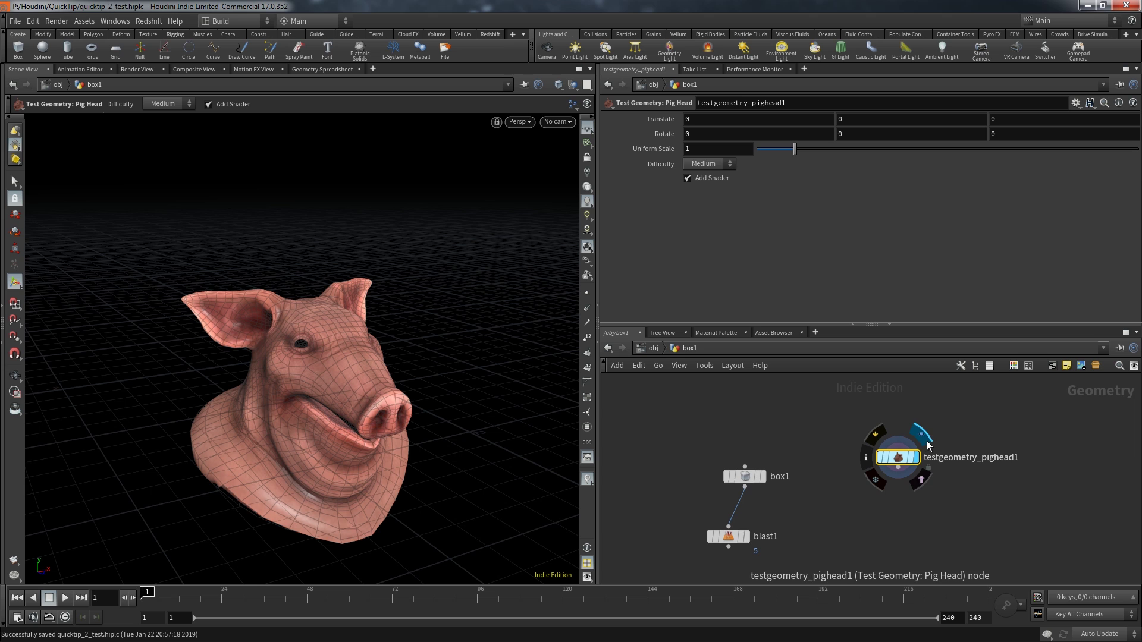
Turn off Add Shader on the pig head node
{"action": "left_click", "coordinate": [688, 178]}
{"action": "key", "text": "Escape"}
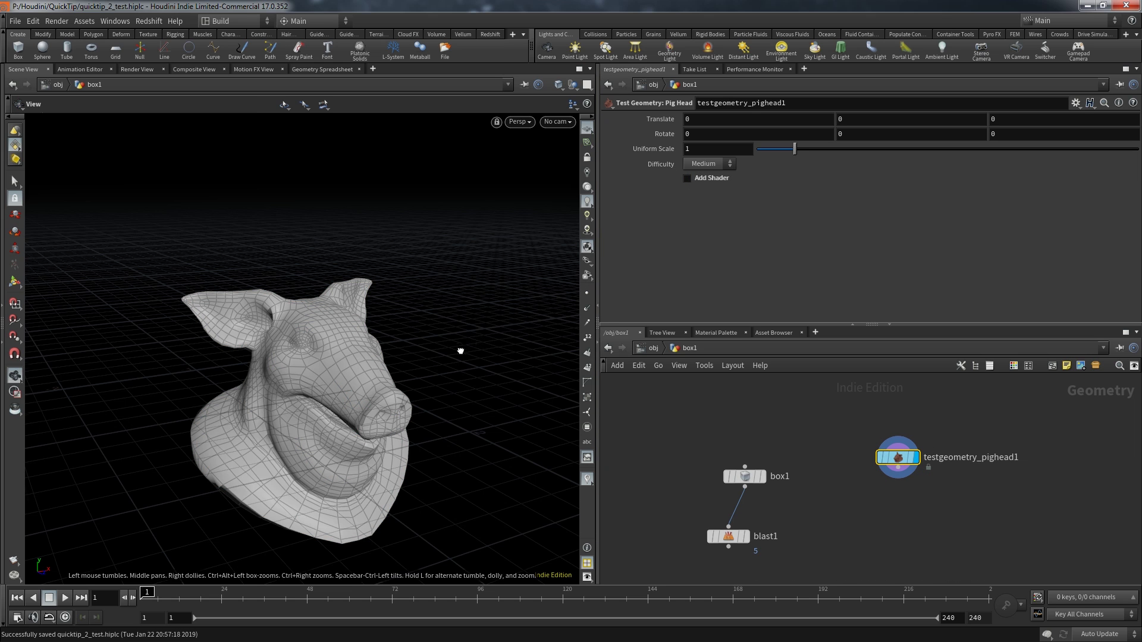
{"action": "key", "text": "Return"}
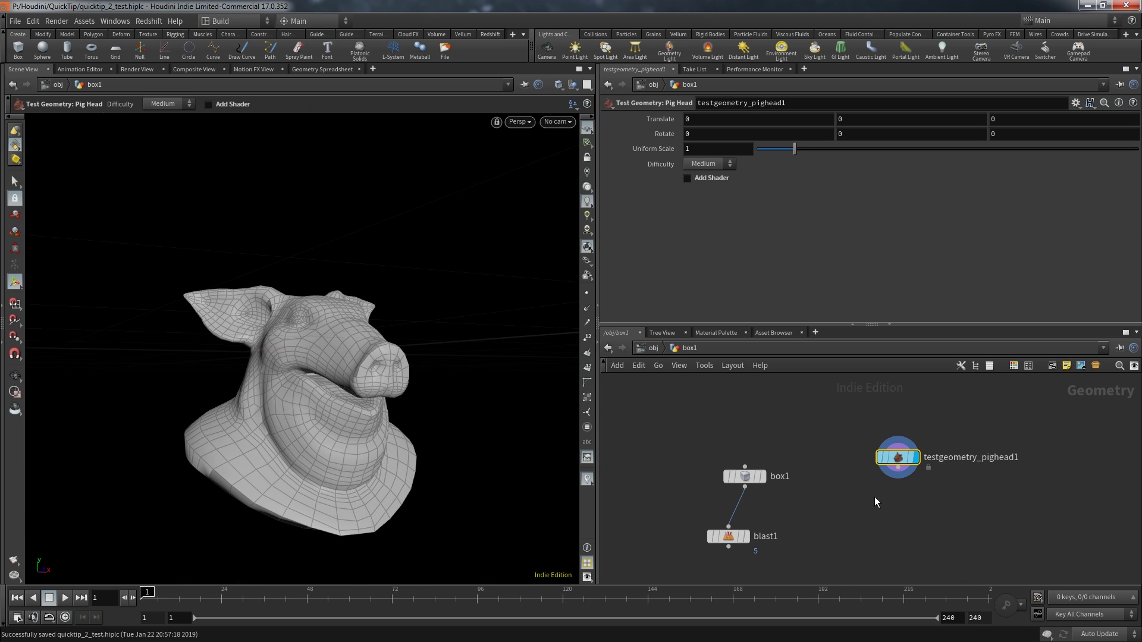
Wire a new Fuse node to the pig head's output and place it below
{"action": "middle_click_drag", "start_coordinate": [879, 501], "coordinate": [875, 458]}
{"action": "left_click", "coordinate": [898, 436]}
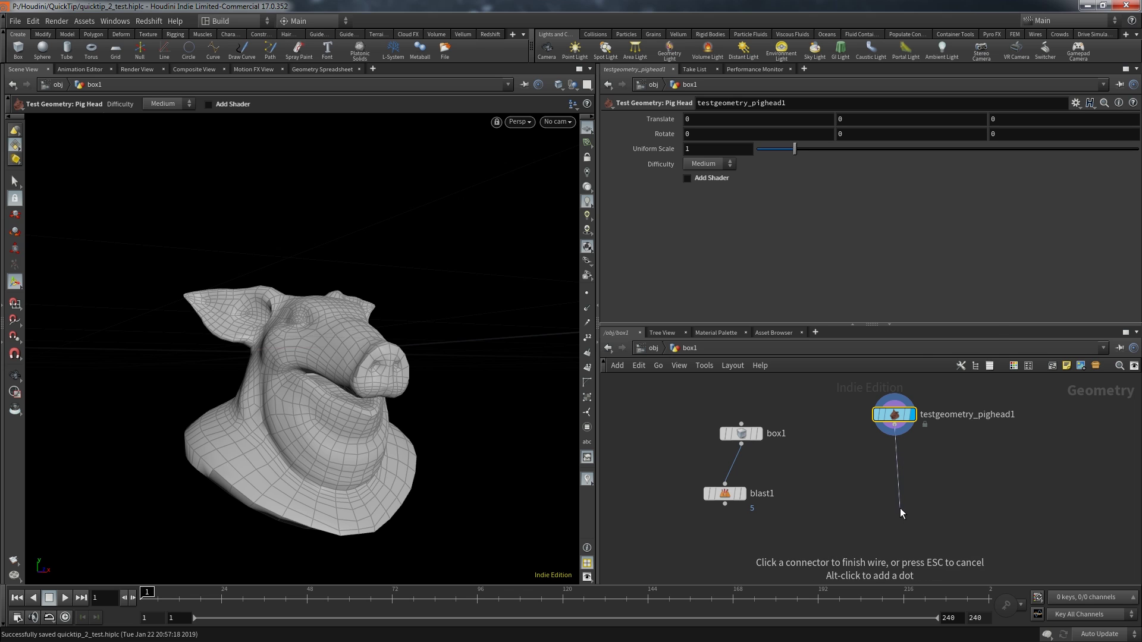
{"action": "key", "text": "Tab"}
{"action": "type", "text": "fuse"}
{"action": "key", "text": "Return"}
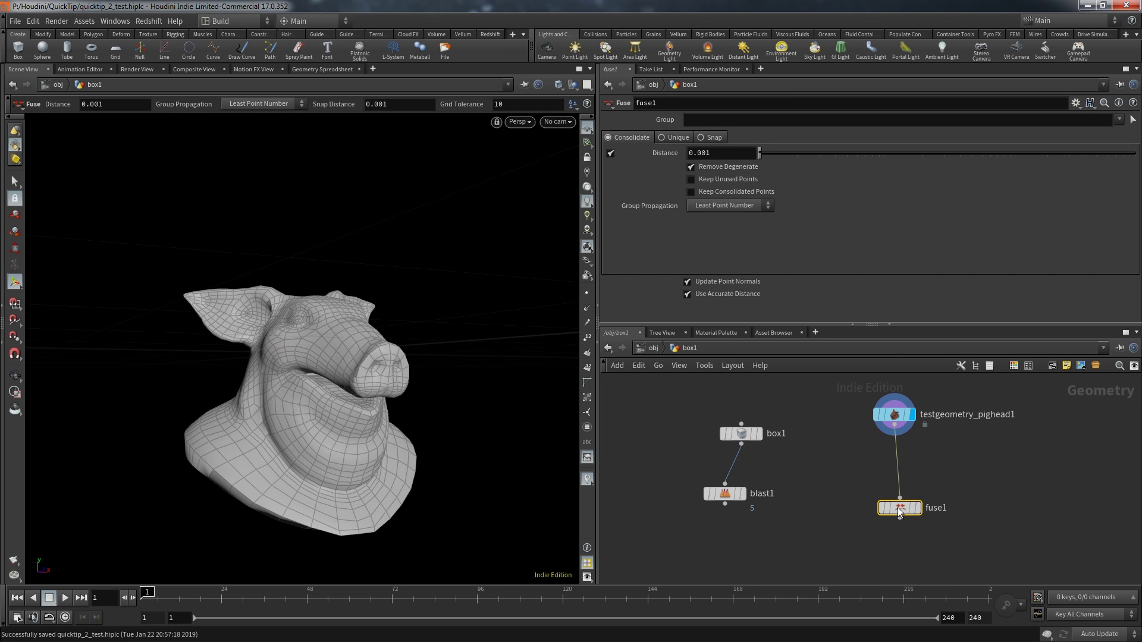
{"action": "mouse_move", "coordinate": [898, 509]}
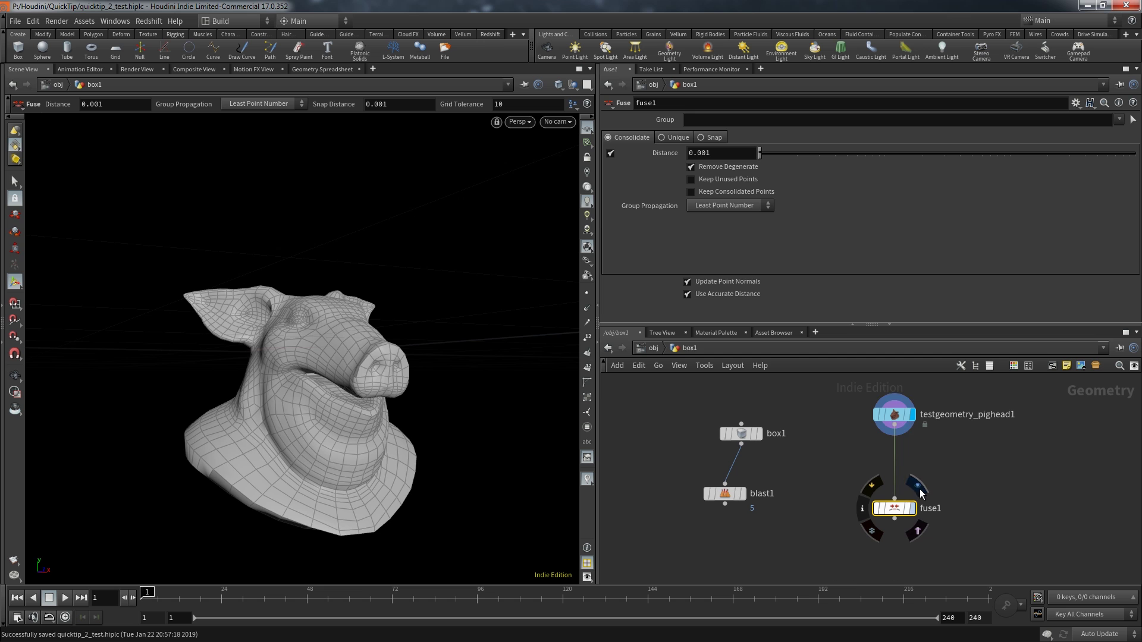
Display the Fuse node, set it to Unique and inspect the separated faces up close
{"action": "left_click", "coordinate": [920, 489]}
{"action": "left_click", "coordinate": [673, 137]}
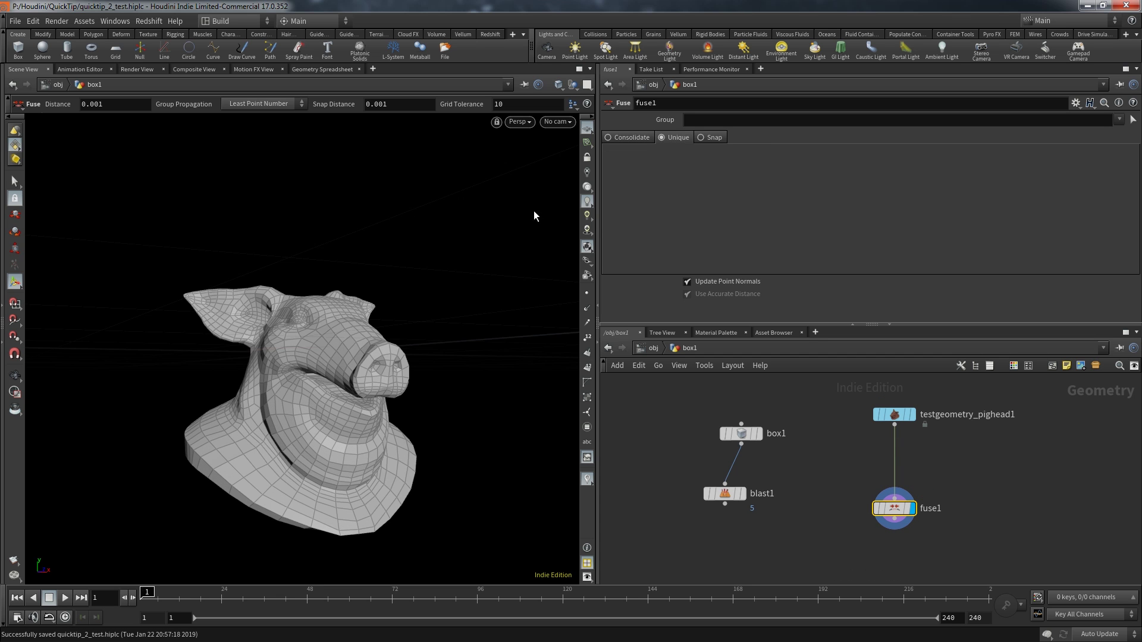
{"action": "scroll", "coordinate": [286, 335], "scroll_direction": "up", "scroll_amount": 5, "text": "alt"}
{"action": "mouse_move", "coordinate": [289, 341]}
{"action": "left_mouse_down", "text": "alt"}
{"action": "mouse_move", "coordinate": [334, 349]}
{"action": "mouse_move", "coordinate": [301, 344]}
{"action": "left_mouse_up", "text": "alt"}
{"action": "key", "text": "Return"}
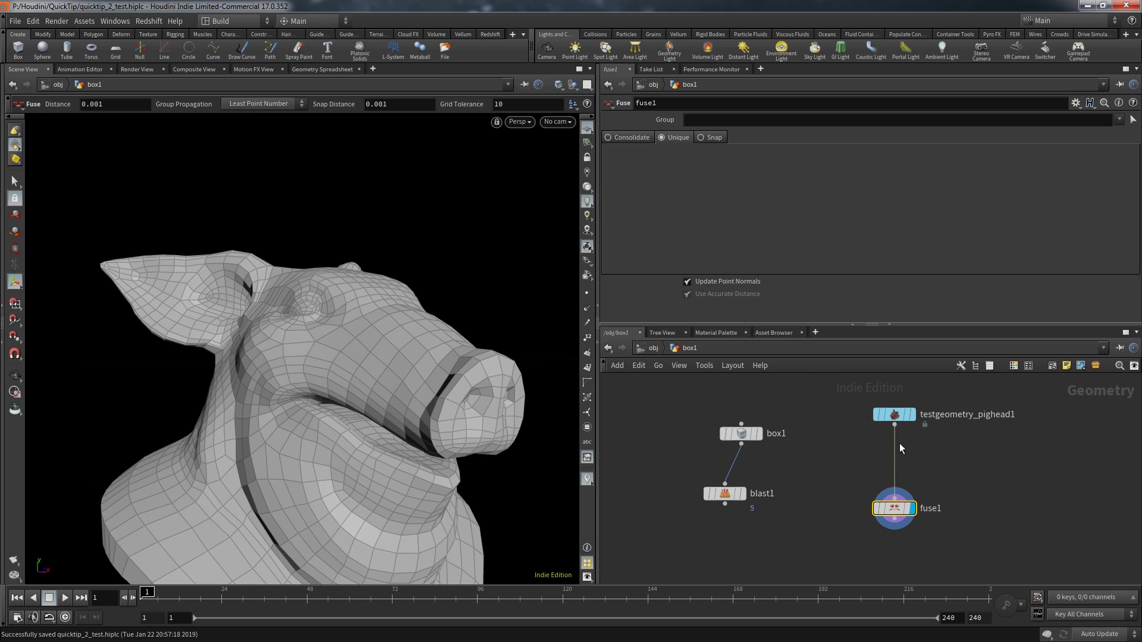
{"action": "mouse_move", "coordinate": [874, 483]}
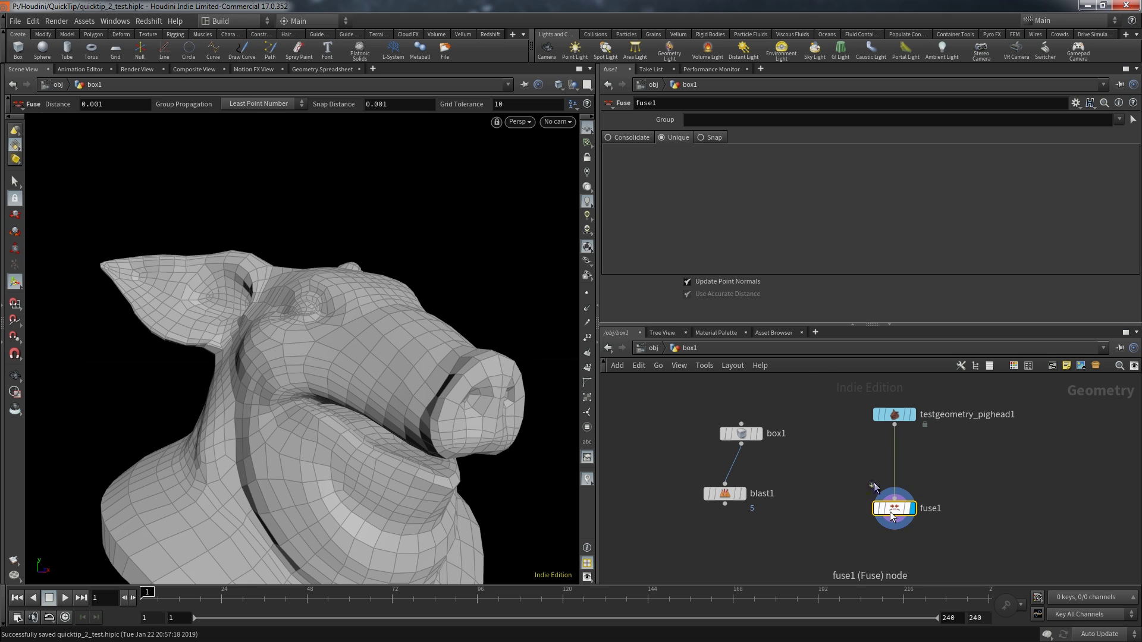
Append a Primitive node to the output of fuse1
{"action": "middle_click_drag", "start_coordinate": [883, 559], "coordinate": [874, 493]}
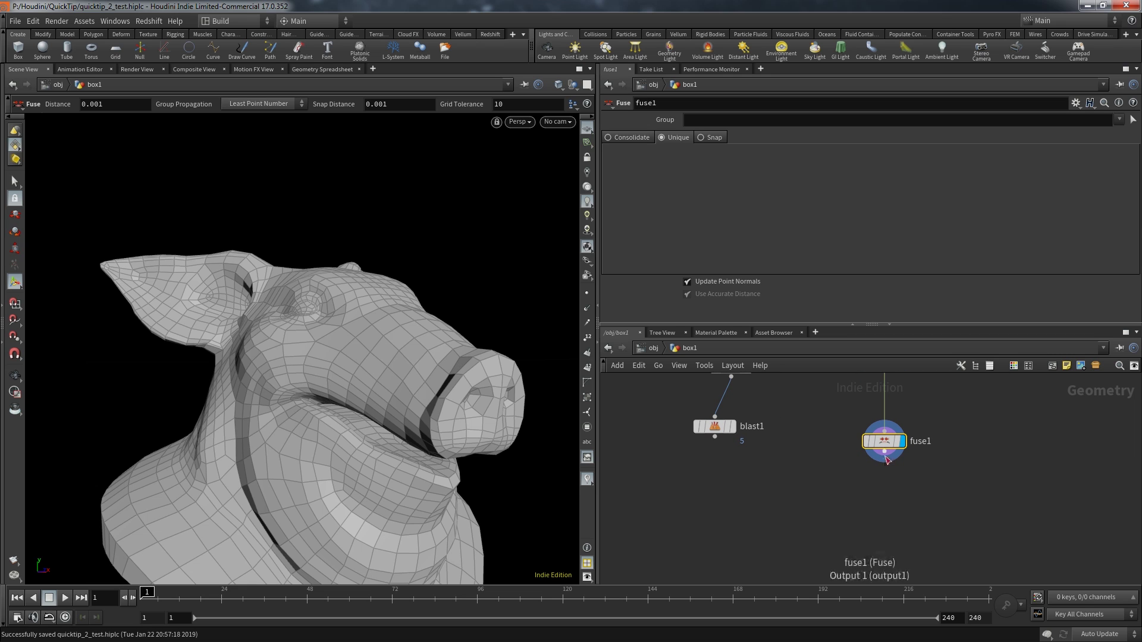
{"action": "left_click", "coordinate": [885, 457]}
{"action": "key", "text": "Tab"}
{"action": "type", "text": "prim"}
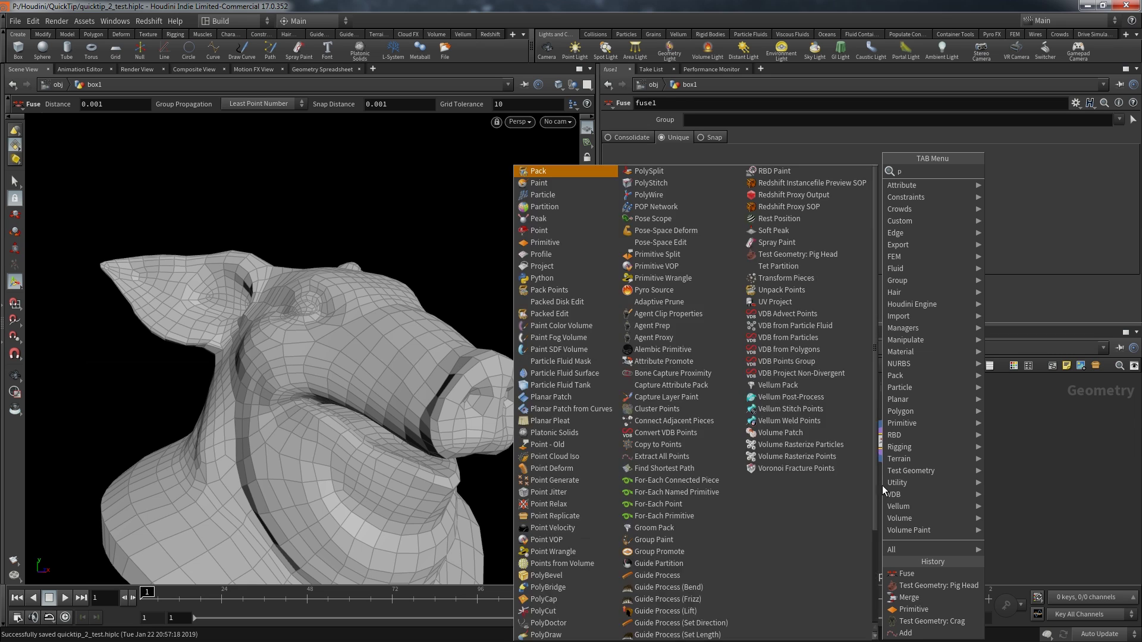
{"action": "key", "text": "Return"}
{"action": "left_click", "coordinate": [883, 486]}
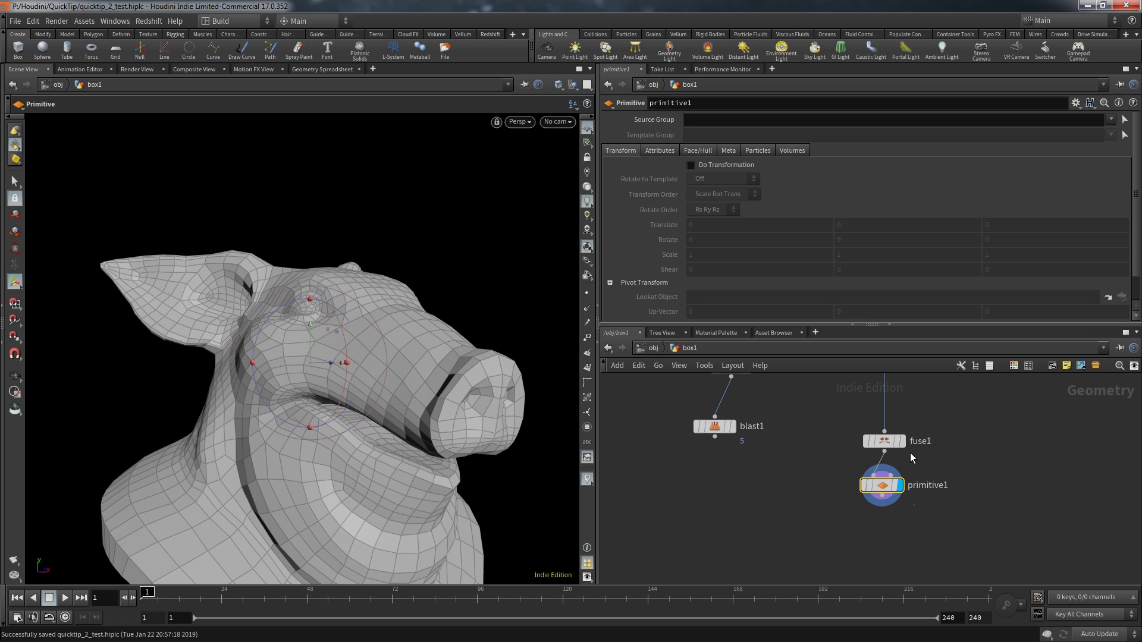
Enable Do Transformation on the Primitive node and scale the primitives uniformly to 0.6
{"action": "left_click", "coordinate": [691, 165]}
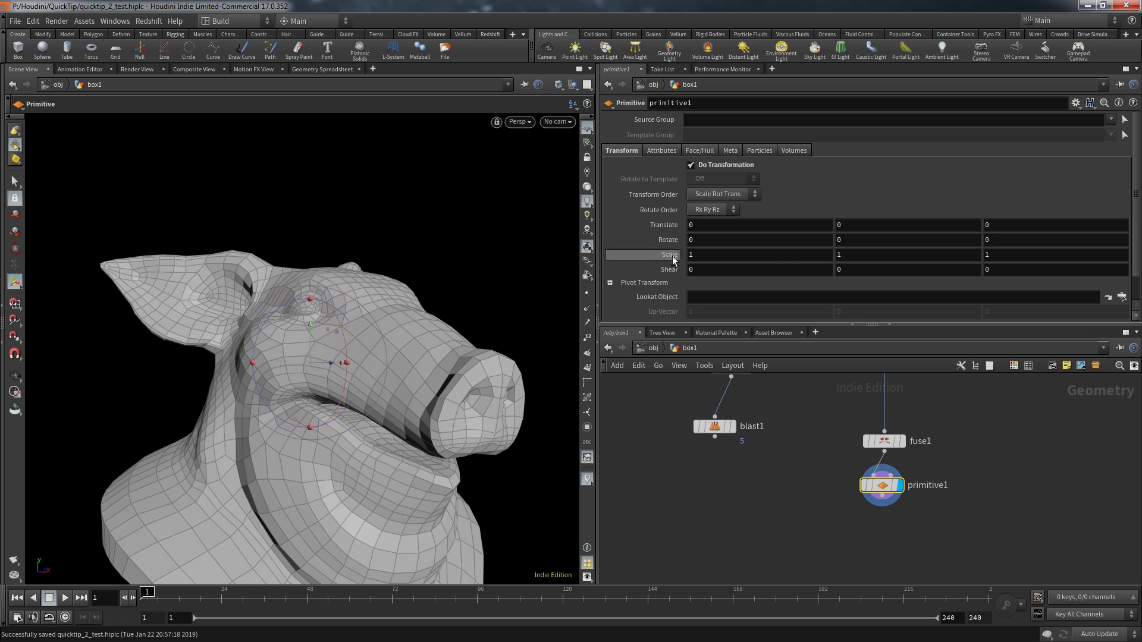
{"action": "middle_click_drag", "start_coordinate": [657, 255], "coordinate": [637, 255]}
{"action": "key", "text": "Escape"}
{"action": "left_click_drag", "start_coordinate": [478, 312], "coordinate": [430, 328]}
{"action": "key", "text": "Return"}
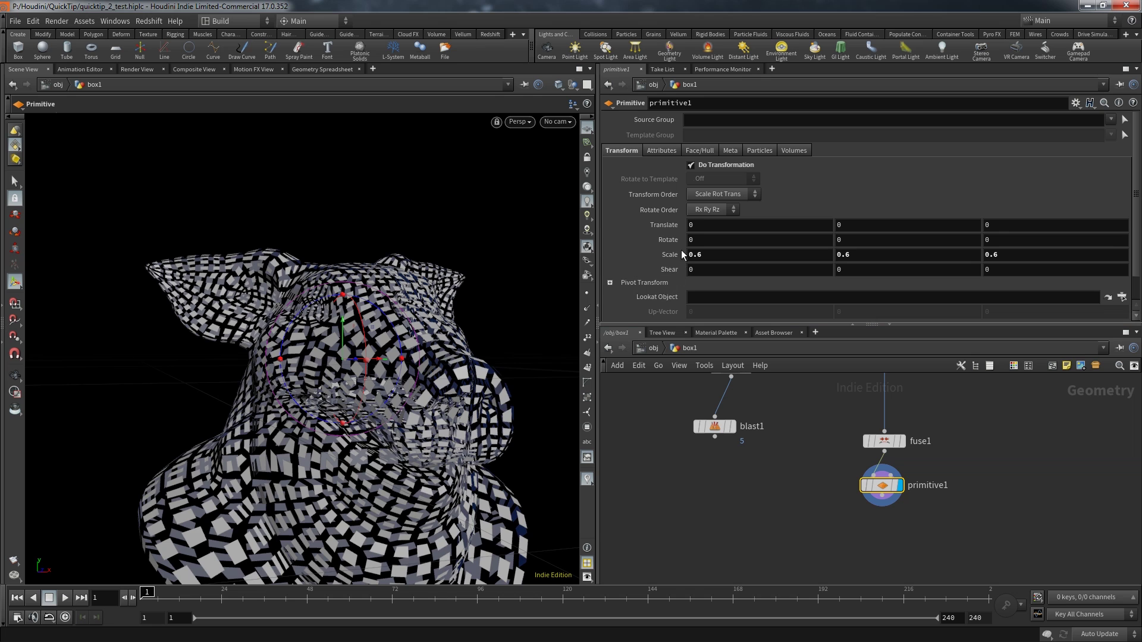
Reduce the Primitive node's scale to 0 on all axes and turn on point display in the viewport
{"action": "mouse_move", "coordinate": [666, 255]}
{"action": "middle_mouse_down"}
{"action": "mouse_move", "coordinate": [619, 255]}
{"action": "mouse_move", "coordinate": [665, 254]}
{"action": "middle_mouse_up"}
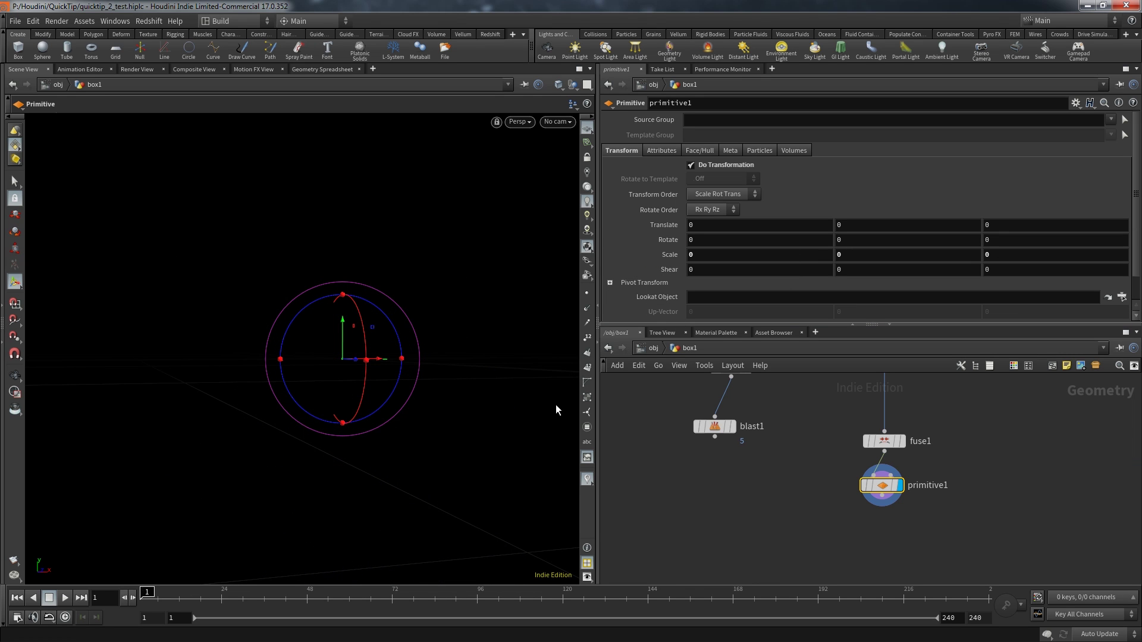
{"action": "left_click", "coordinate": [587, 293]}
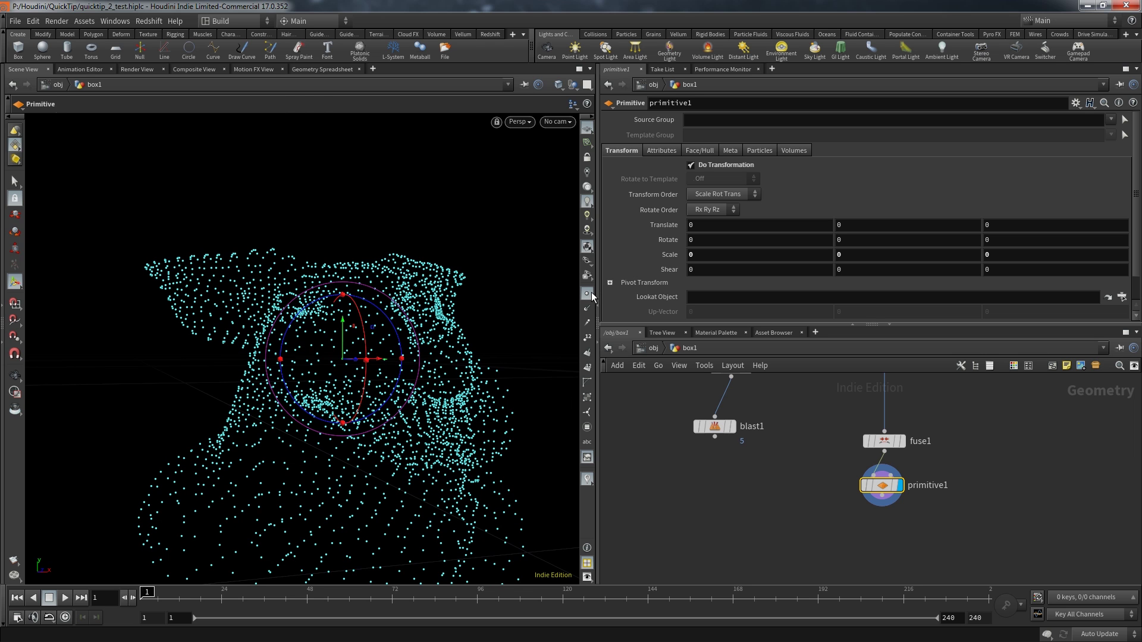
{"action": "left_click_drag", "start_coordinate": [520, 411], "coordinate": [493, 262], "text": "alt"}
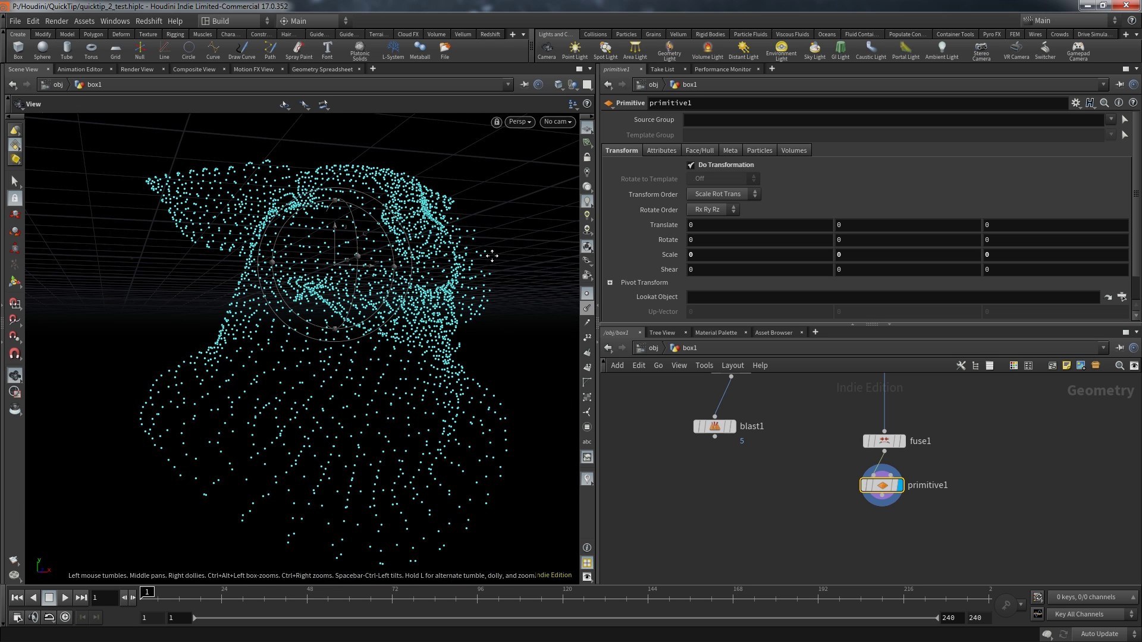
Template the original pig head and examine the collapsed points against its wireframe
{"action": "middle_click_drag", "start_coordinate": [864, 418], "coordinate": [827, 505]}
{"action": "mouse_move", "coordinate": [846, 438]}
{"action": "left_click", "coordinate": [870, 458]}
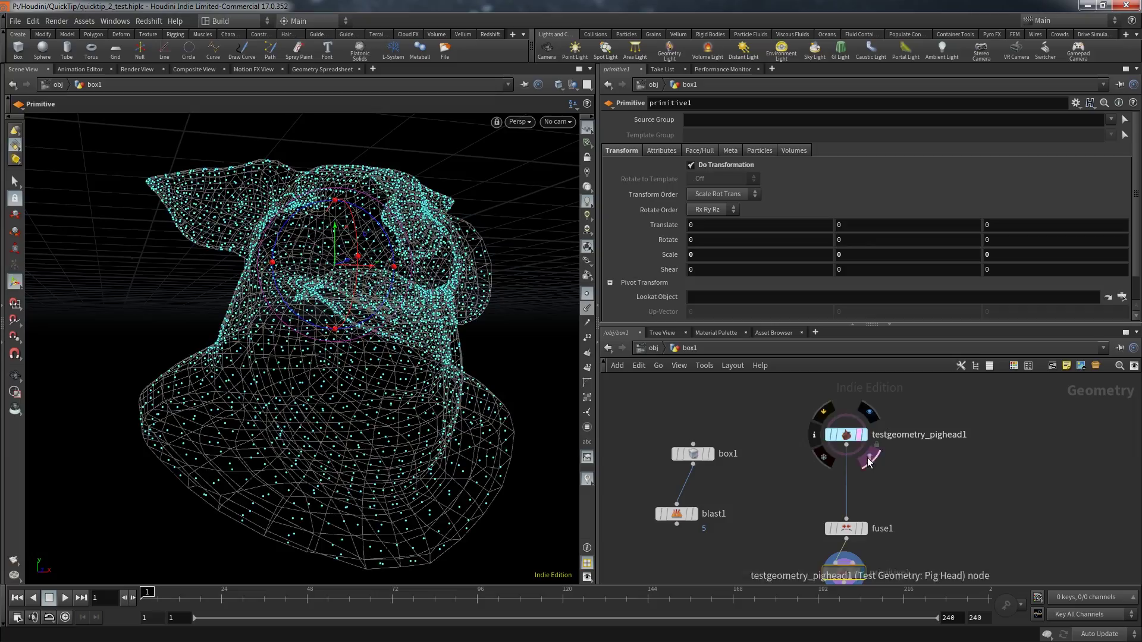
{"action": "right_click_drag", "start_coordinate": [399, 284], "coordinate": [496, 339]}
{"action": "middle_click_drag", "start_coordinate": [496, 339], "coordinate": [553, 487], "text": "alt"}
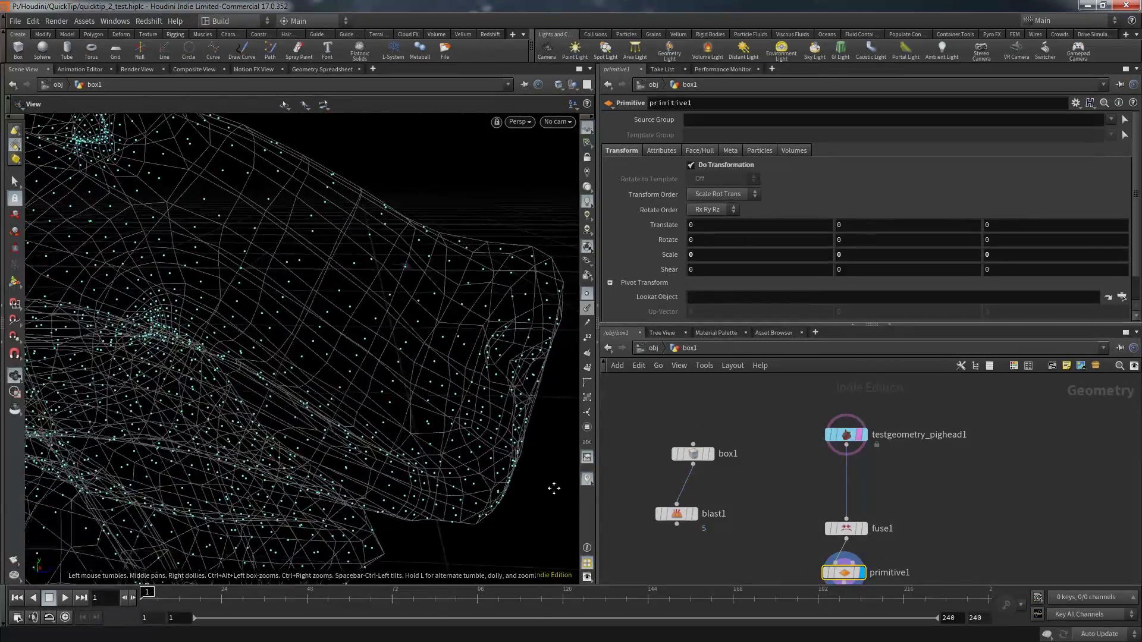
{"action": "key", "text": "space+f"}
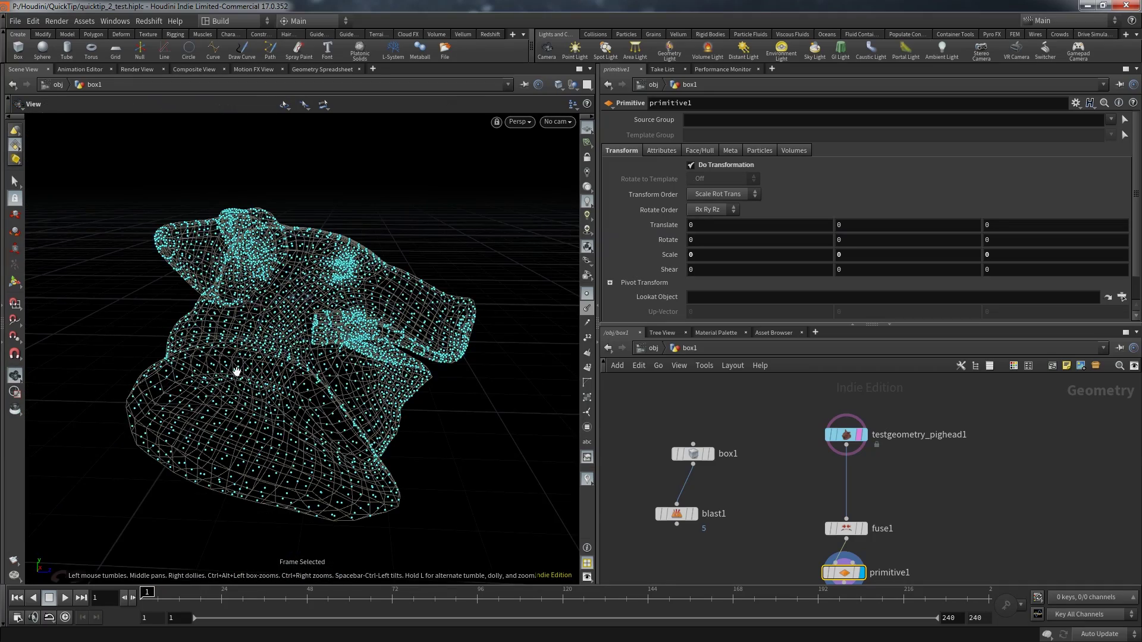
{"action": "left_click_drag", "start_coordinate": [240, 372], "coordinate": [158, 336]}
Compare the geometry information of the pig head node with that of the Primitive node
{"action": "middle_click_drag", "start_coordinate": [807, 531], "coordinate": [783, 497]}
{"action": "middle_click", "coordinate": [822, 405]}
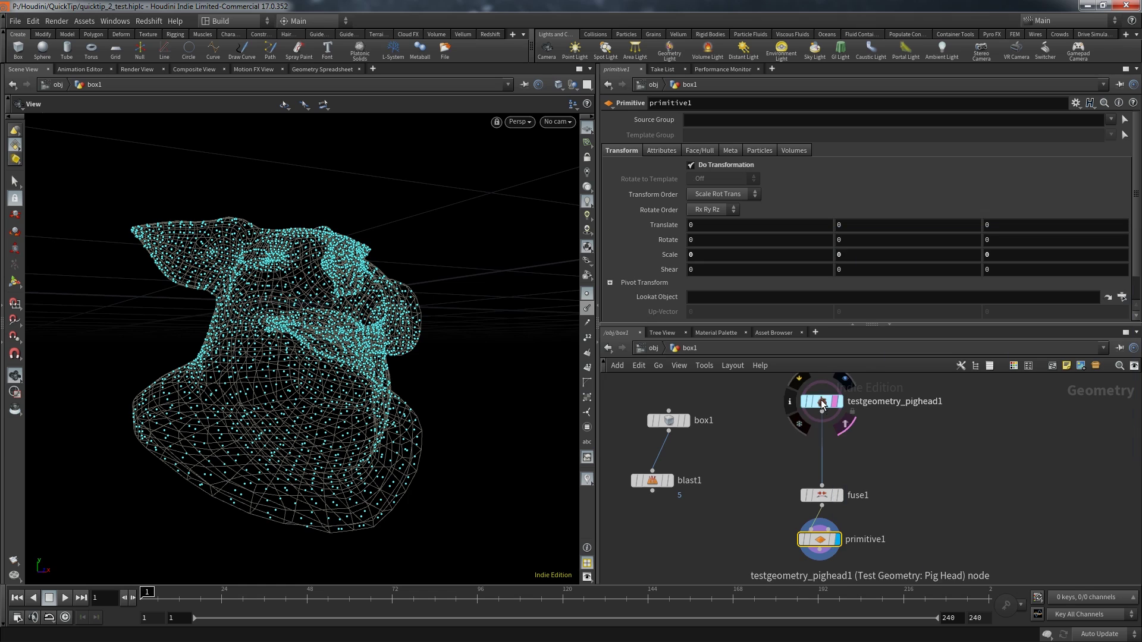
{"action": "middle_click", "coordinate": [823, 543]}
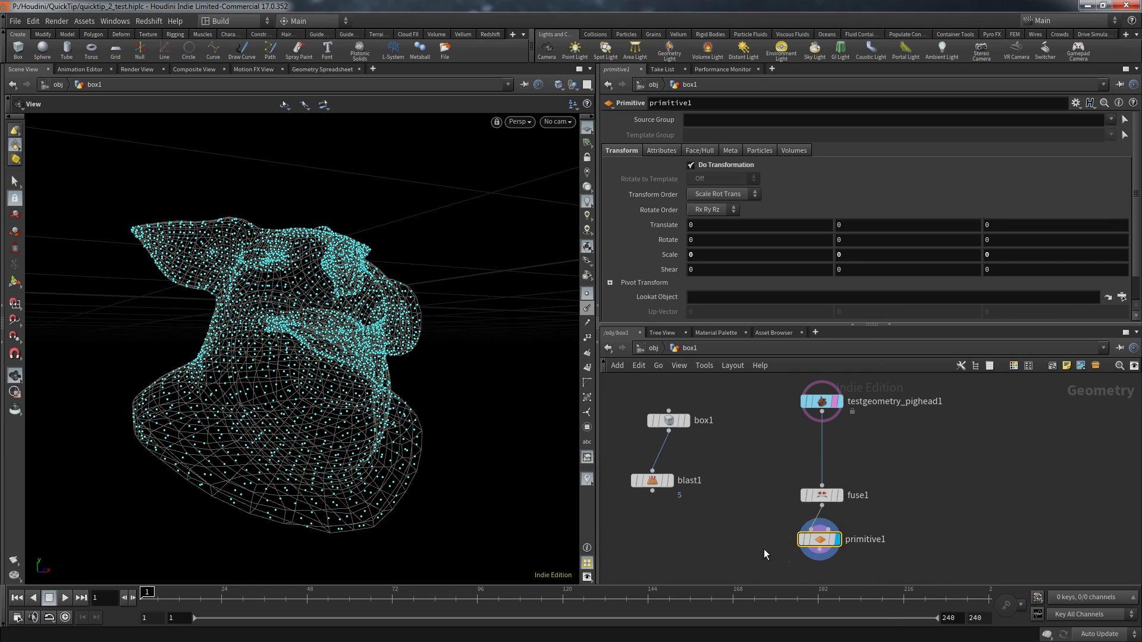
Append a second Fuse node below primitive1 and display its result
{"action": "middle_click_drag", "start_coordinate": [764, 548], "coordinate": [787, 474]}
{"action": "left_click", "coordinate": [819, 473]}
{"action": "key", "text": "Tab"}
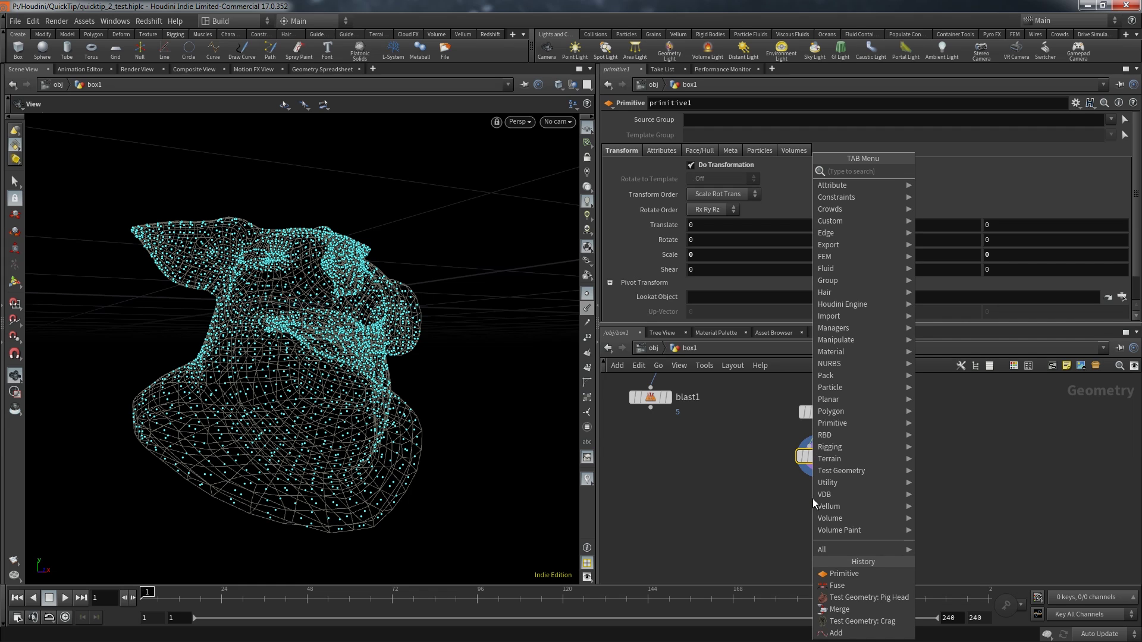
{"action": "type", "text": "fuse"}
{"action": "key", "text": "Return"}
{"action": "left_click", "coordinate": [836, 485]}
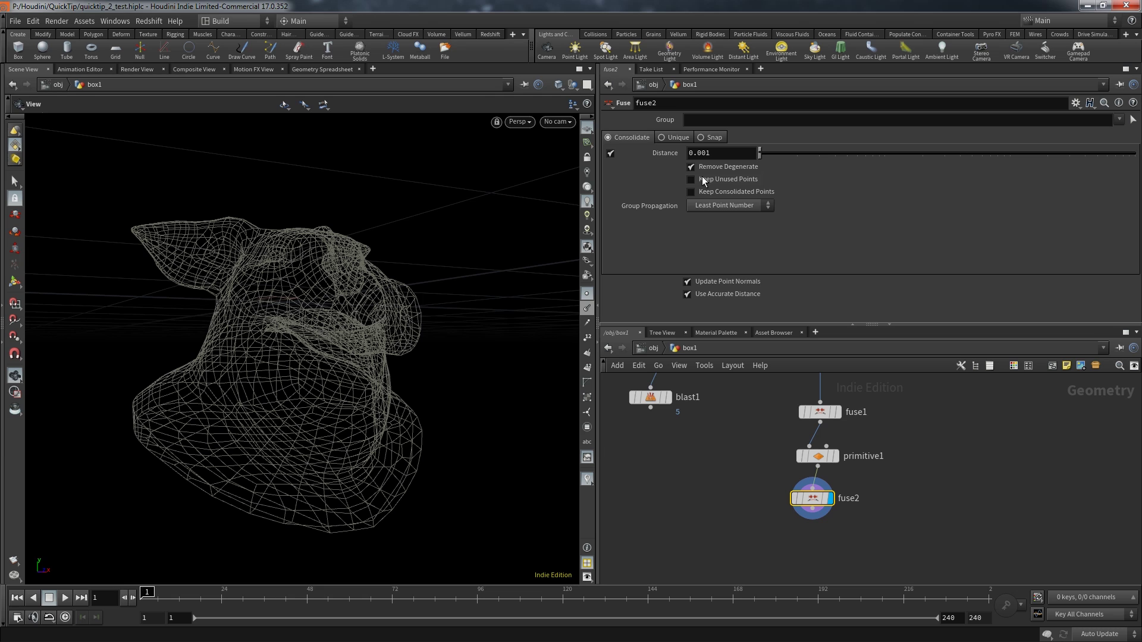
Enable Keep Unused Points on the second Fuse node and check its geometry information
{"action": "left_click", "coordinate": [692, 180]}
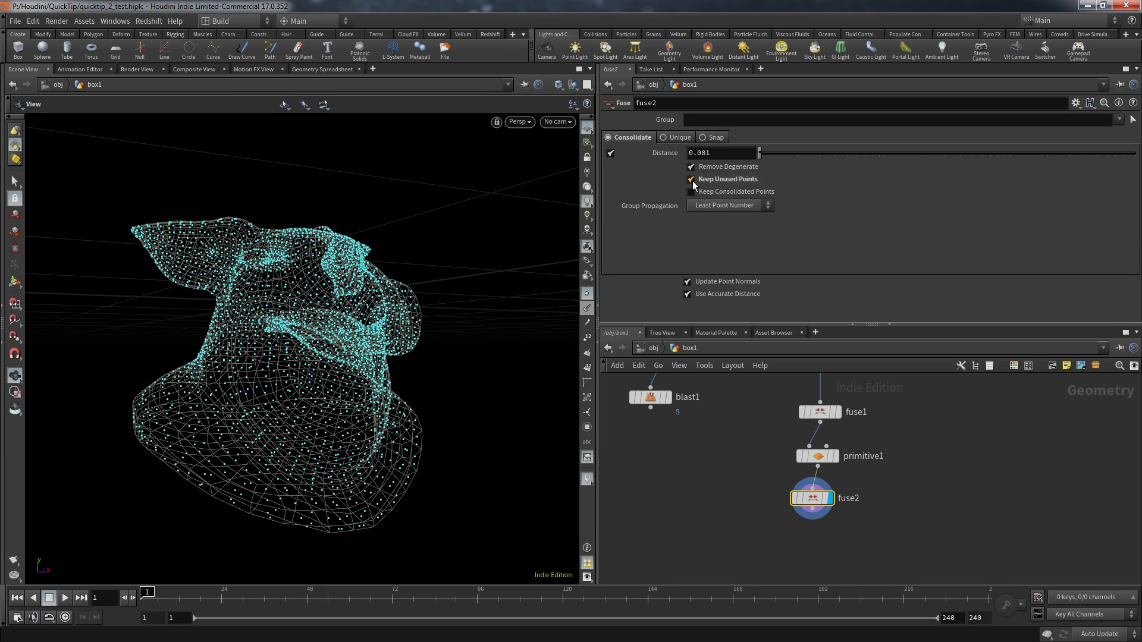
{"action": "middle_click", "coordinate": [817, 504]}
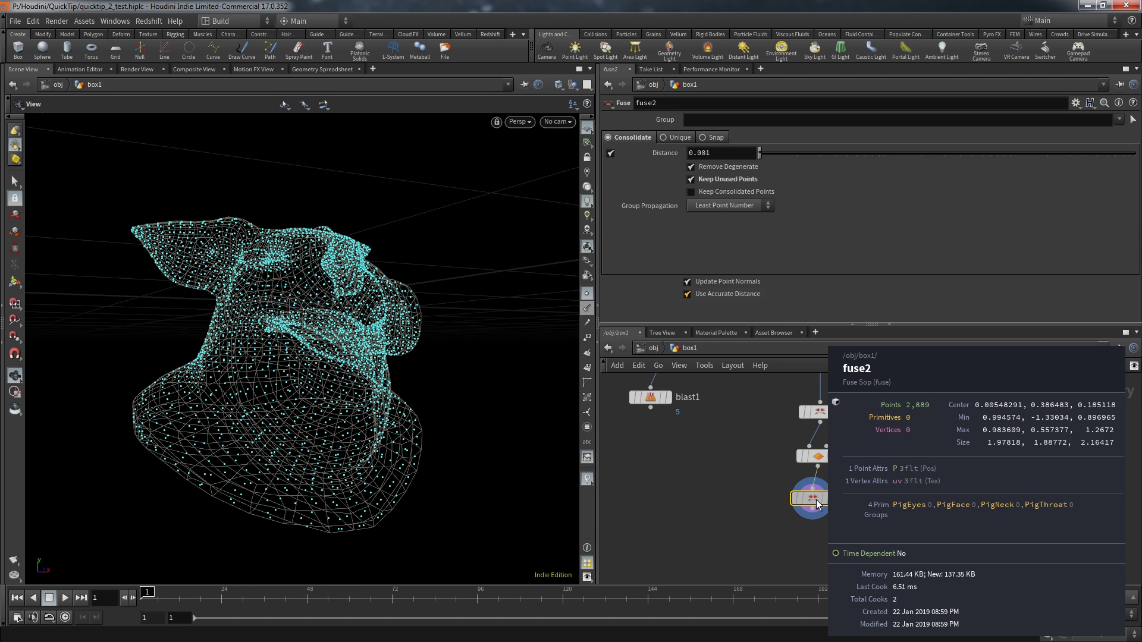
Turn off the pig head's template display and inspect the remaining point cloud from the other side
{"action": "scroll", "coordinate": [748, 444], "scroll_direction": "down", "scroll_amount": 2}
{"action": "middle_click_drag", "start_coordinate": [748, 446], "coordinate": [746, 489]}
{"action": "mouse_move", "coordinate": [795, 402]}
{"action": "left_click", "coordinate": [808, 423]}
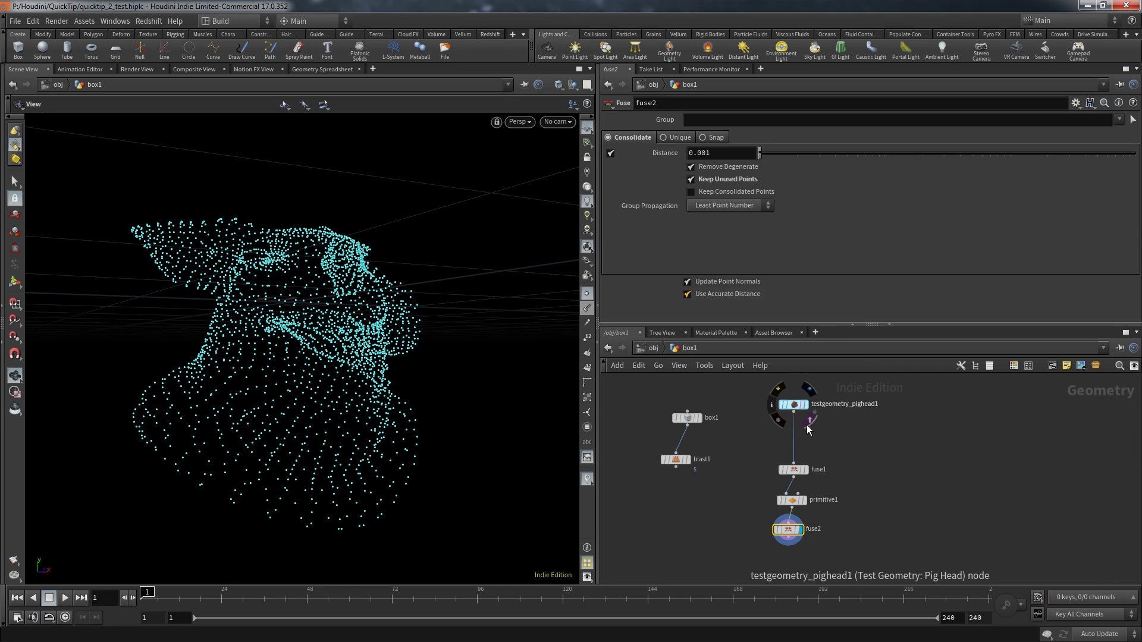
{"action": "left_click_drag", "start_coordinate": [494, 386], "coordinate": [327, 395]}
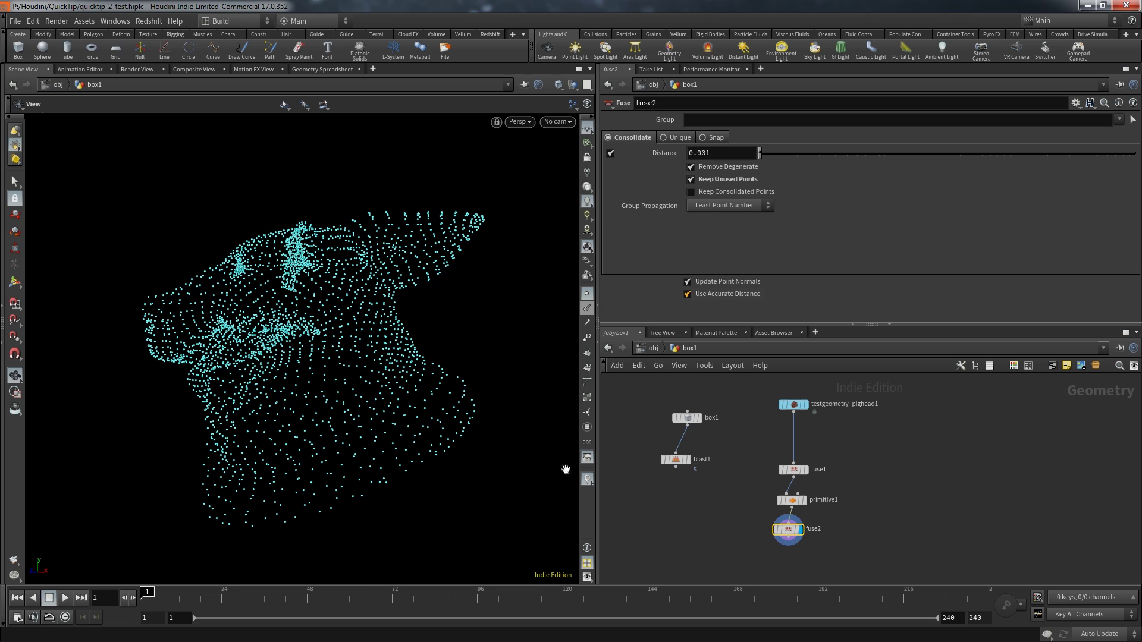
Wire blast1 into fuse1 in place of the pig head and display blast1's open box
{"action": "middle_click_drag", "start_coordinate": [701, 508], "coordinate": [747, 492]}
{"action": "left_click_drag", "start_coordinate": [720, 449], "coordinate": [783, 429]}
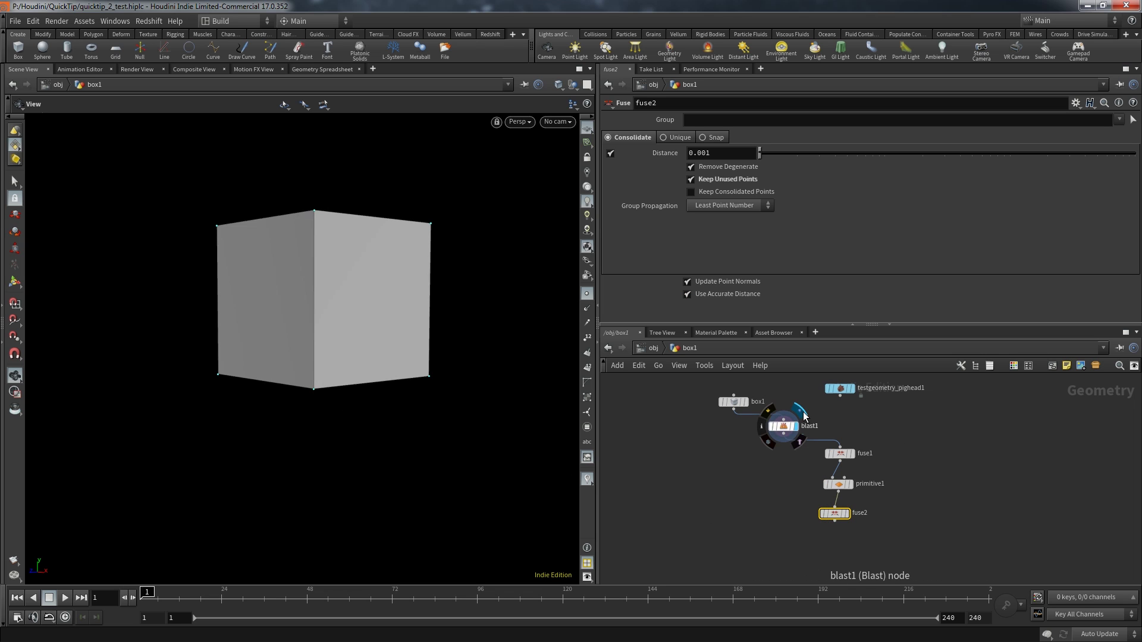
{"action": "left_click_drag", "start_coordinate": [382, 215], "coordinate": [394, 277]}
Enable Delete Non Selected on blast1 to keep only face 5, and display fuse2's result
{"action": "left_click", "coordinate": [785, 431]}
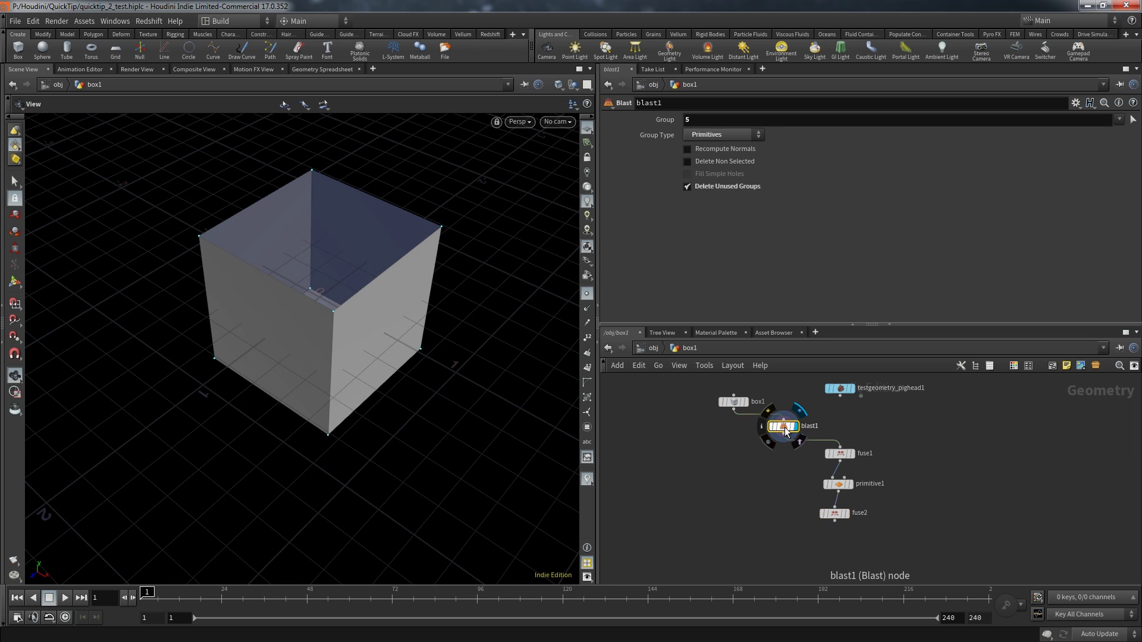
{"action": "left_click", "coordinate": [688, 162]}
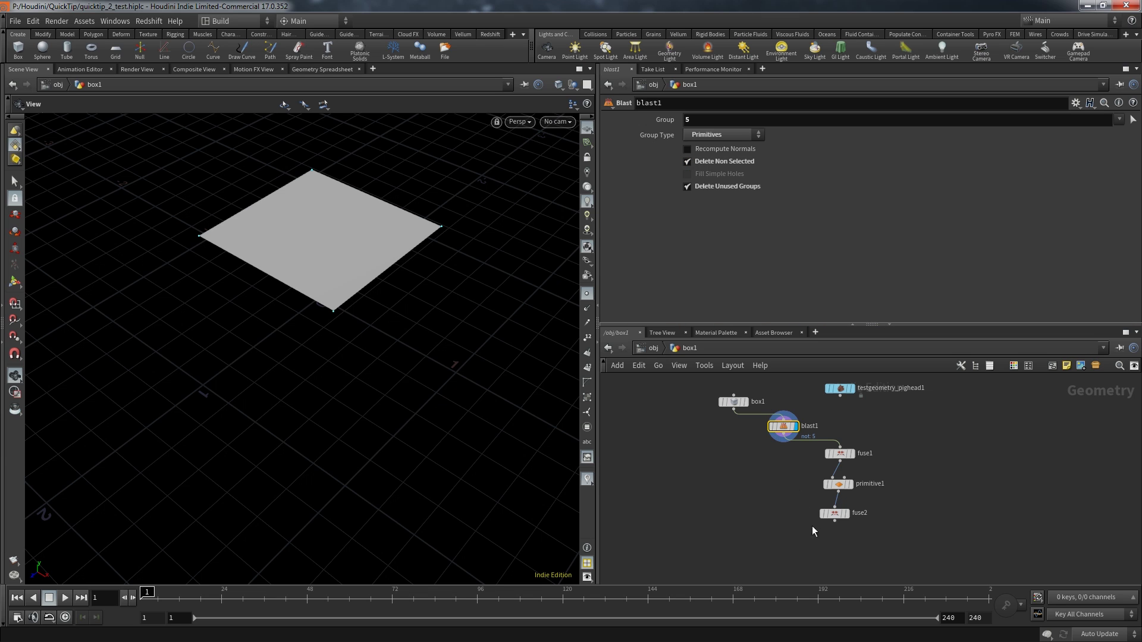
{"action": "left_click", "coordinate": [846, 513]}
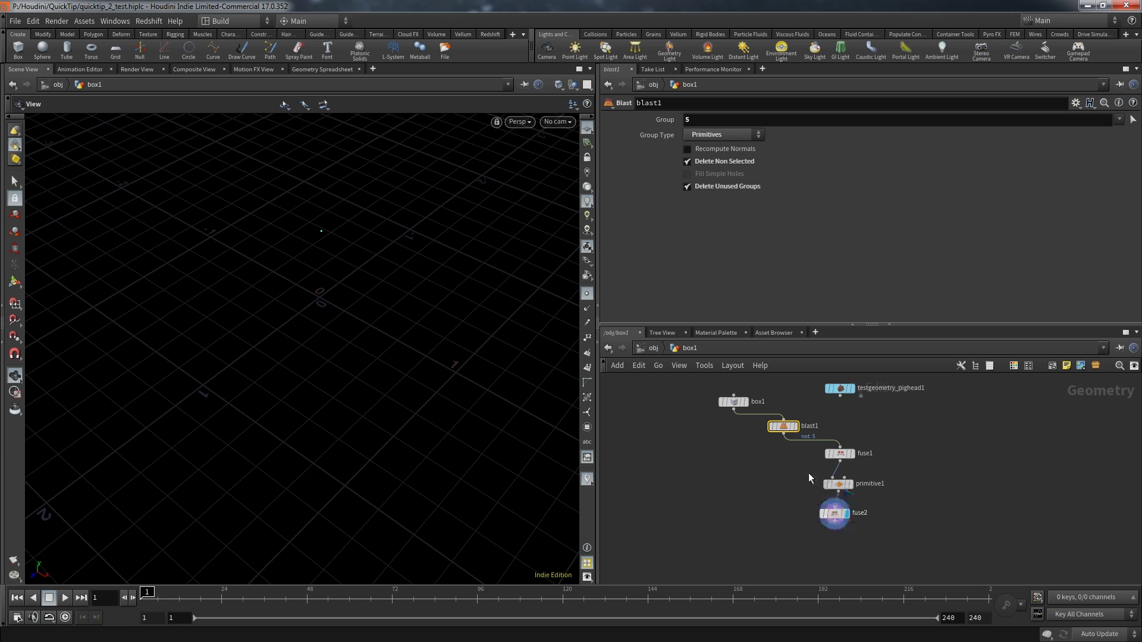
Duplicate blast1 as a second Blast under box1 and turn off Delete Non Selected on the copy
{"action": "left_click_drag", "start_coordinate": [788, 426], "coordinate": [739, 449], "text": "alt"}
{"action": "left_click", "coordinate": [750, 436]}
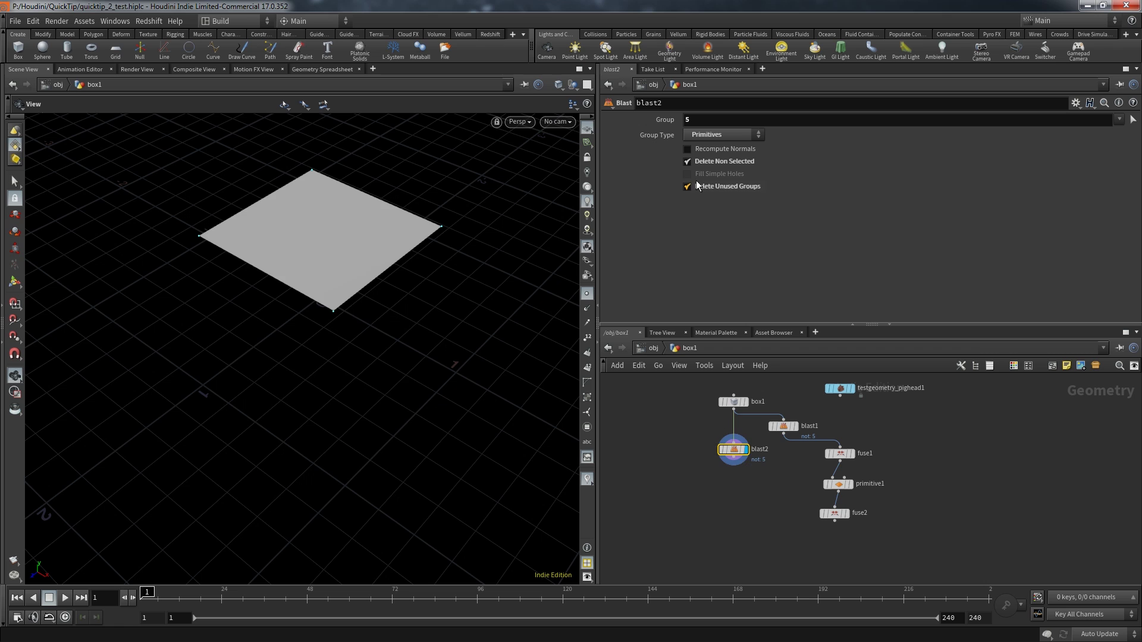
{"action": "left_click", "coordinate": [687, 161]}
Merge the outputs of blast2 and fuse2 with a Merge node and display the combined result
{"action": "left_click", "coordinate": [734, 458]}
{"action": "left_click", "coordinate": [762, 554]}
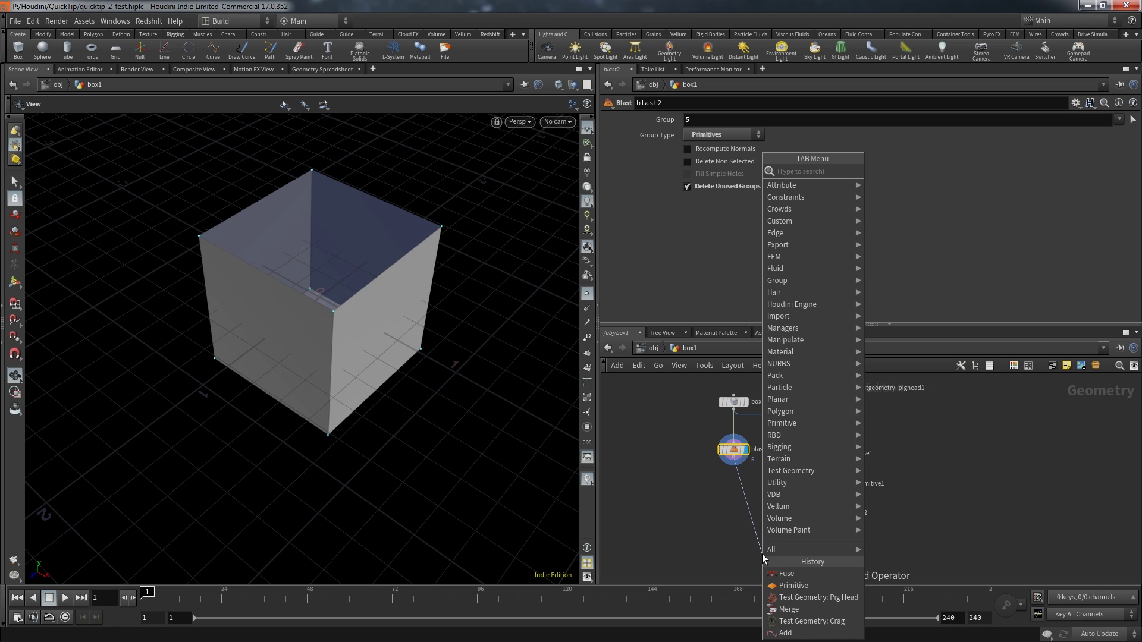
{"action": "type", "text": "merge"}
{"action": "key", "text": "Return"}
{"action": "left_click", "coordinate": [835, 522]}
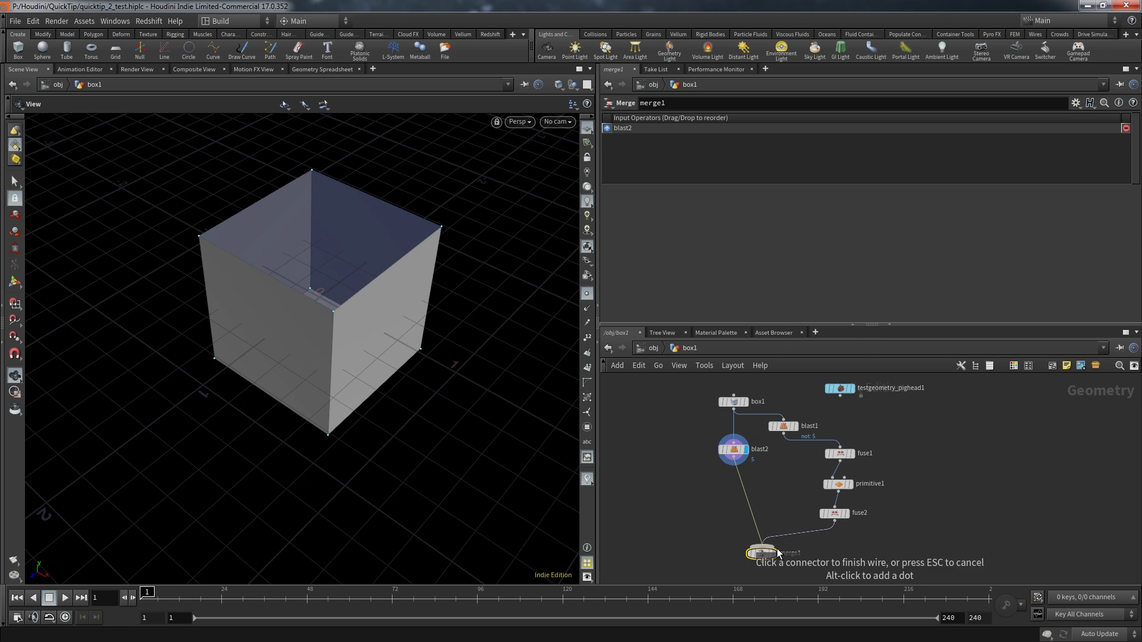
{"action": "left_click", "coordinate": [765, 546]}
{"action": "left_click", "coordinate": [779, 540]}
{"action": "left_click_drag", "start_coordinate": [395, 358], "coordinate": [395, 258]}
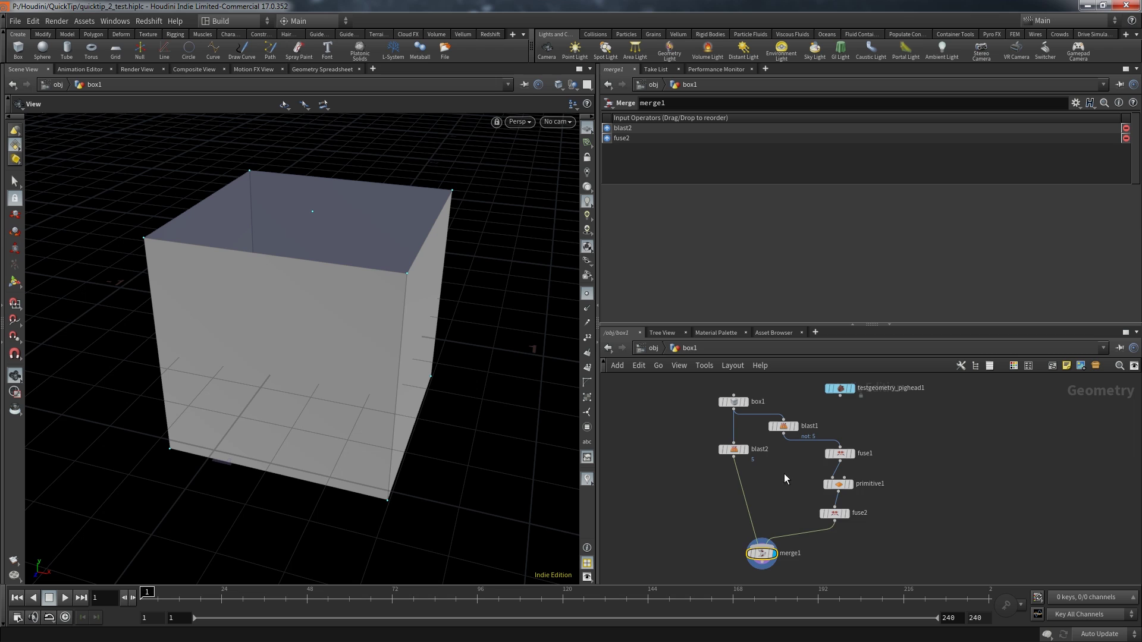
Enclose fuse1, primitive1 and fuse2 in a network box titled "Fuse Shuffle"
{"action": "middle_click_drag", "start_coordinate": [784, 475], "coordinate": [708, 467]}
{"action": "scroll", "coordinate": [738, 471], "scroll_direction": "up", "scroll_amount": 2}
{"action": "left_click_drag", "start_coordinate": [882, 418], "coordinate": [747, 539]}
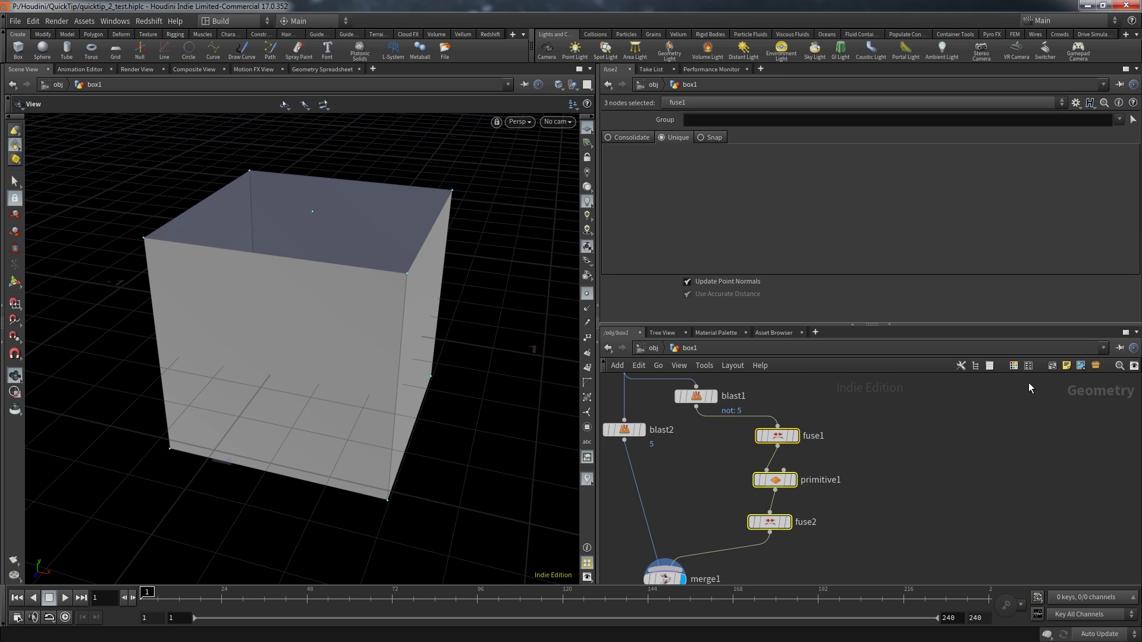
{"action": "key", "text": "shift+o"}
{"action": "double_click", "coordinate": [761, 417]}
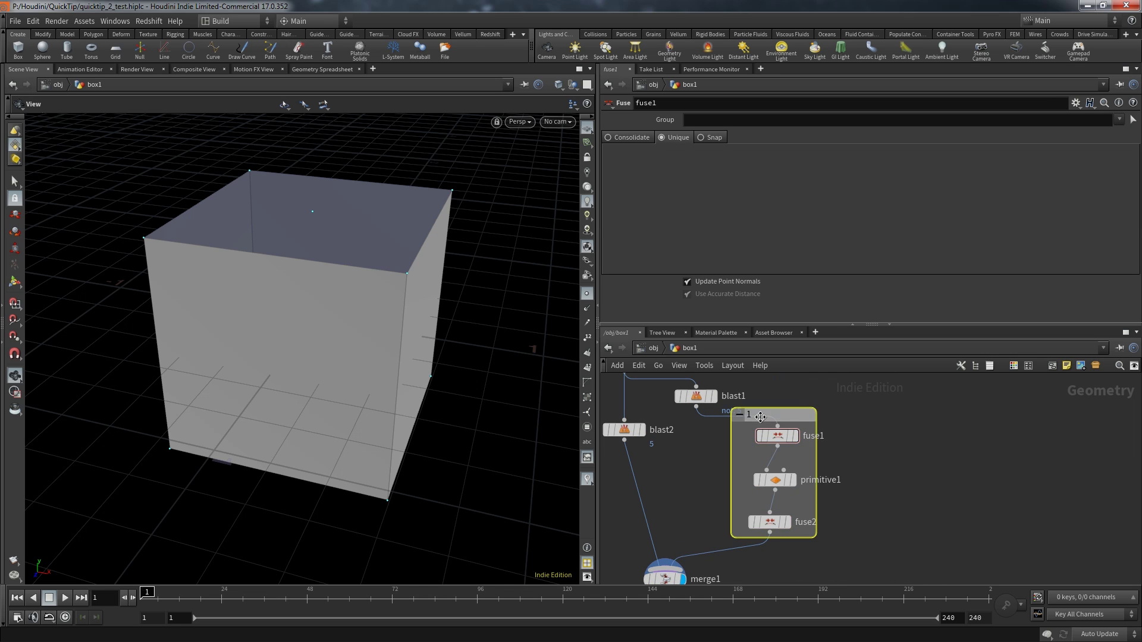
{"action": "scroll", "coordinate": [760, 417], "scroll_direction": "up", "scroll_amount": 3}
{"action": "type", "text": "1"}
{"action": "key", "text": "BackSpace"}
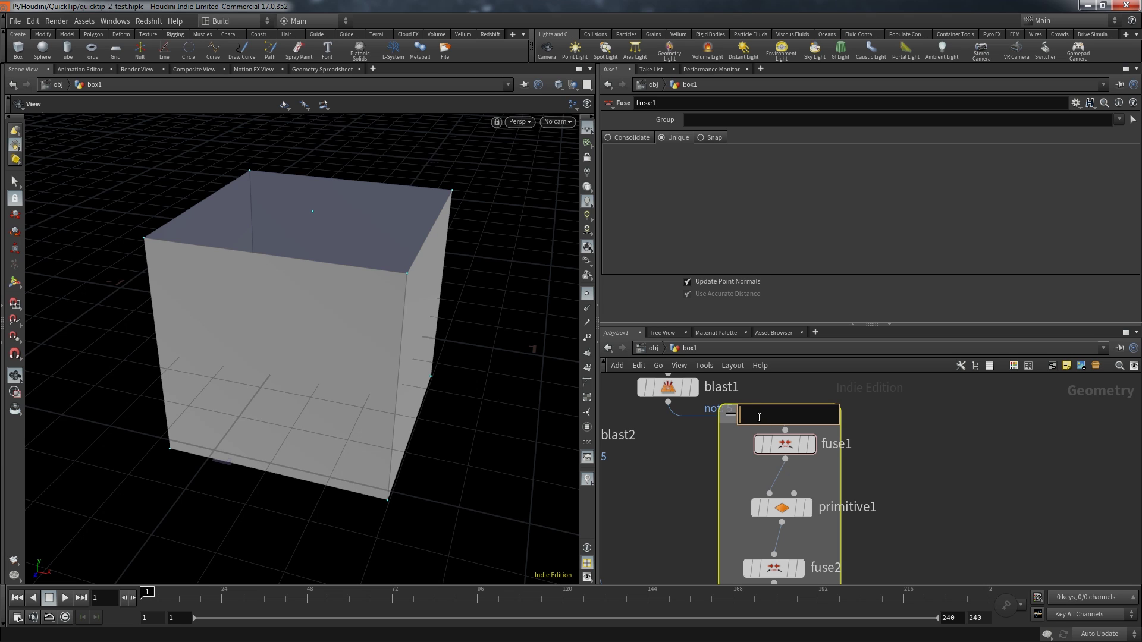
{"action": "type", "text": "Fuse Shuffle"}
{"action": "key", "text": "Return"}
{"action": "scroll", "coordinate": [805, 411], "scroll_direction": "down", "scroll_amount": 4}
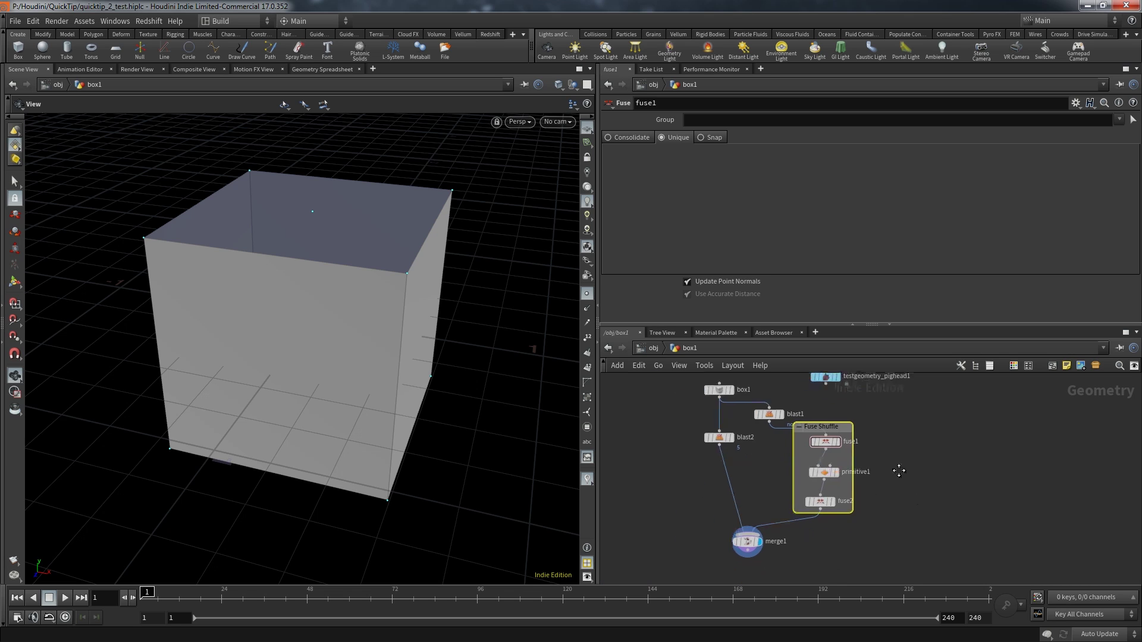
Move the pig head node farther from the box network and display its geometry
{"action": "middle_click_drag", "start_coordinate": [805, 408], "coordinate": [773, 448]}
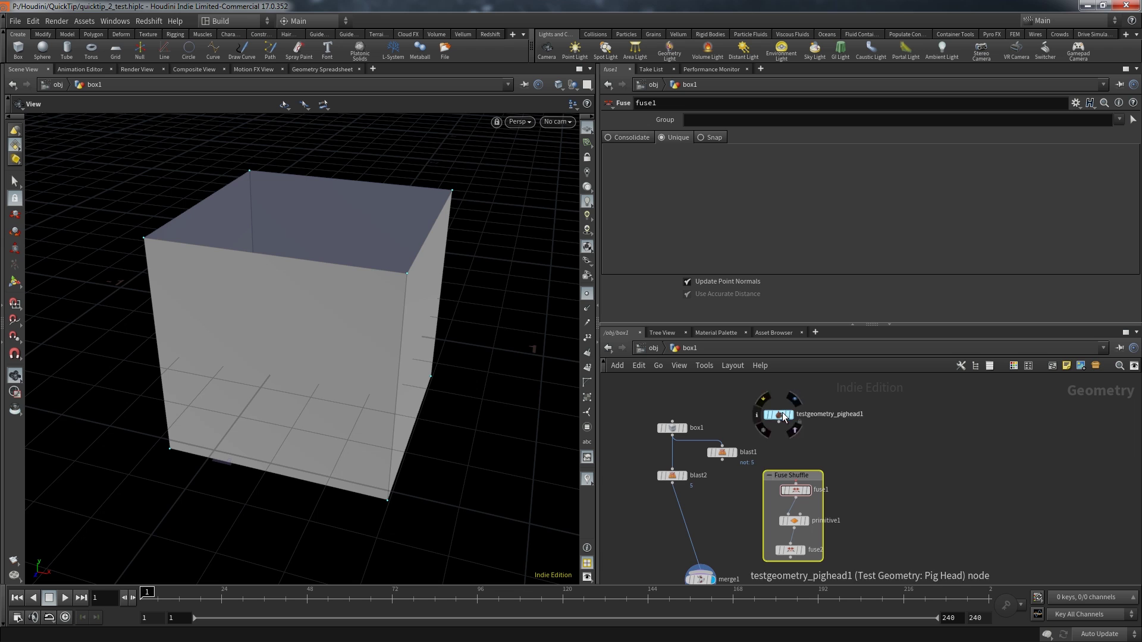
{"action": "left_click_drag", "start_coordinate": [780, 416], "coordinate": [874, 415]}
{"action": "left_click", "coordinate": [889, 415]}
Add a For-Each Primitive loop fed by the pig head node, next to the Fuse Shuffle box
{"action": "middle_click_drag", "start_coordinate": [880, 513], "coordinate": [822, 499]}
{"action": "scroll", "coordinate": [822, 498], "scroll_direction": "up", "scroll_amount": 2}
{"action": "left_click", "coordinate": [822, 403]}
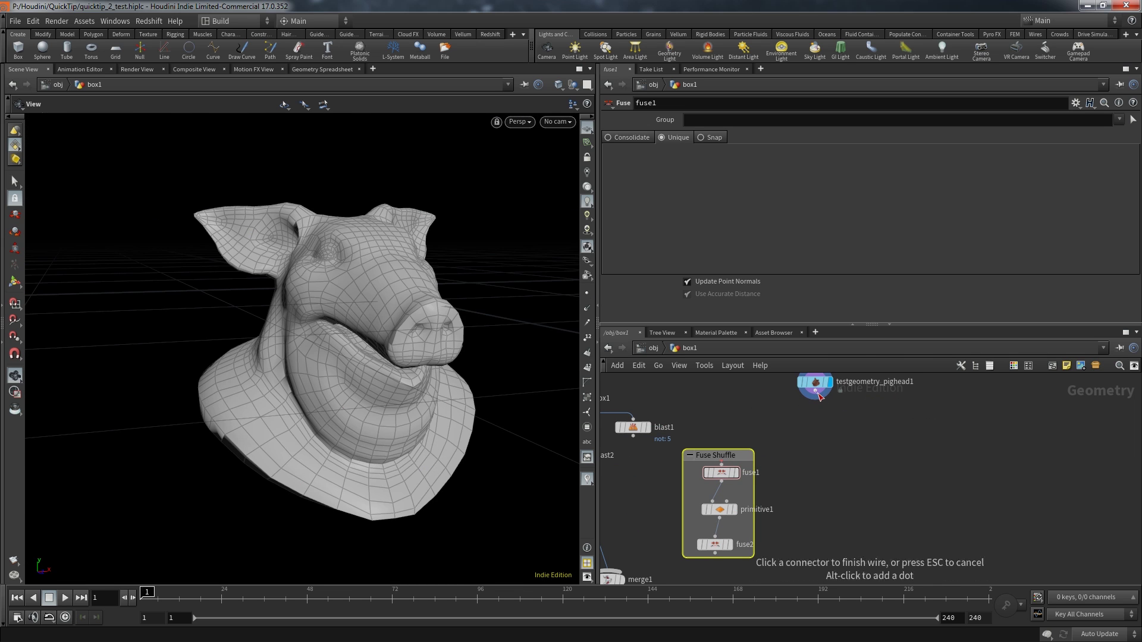
{"action": "key", "text": "Tab"}
{"action": "type", "text": "fore"}
{"action": "key", "text": "Down"}
{"action": "key", "text": "Down"}
{"action": "key", "text": "Down"}
{"action": "key", "text": "Down"}
{"action": "key", "text": "Return"}
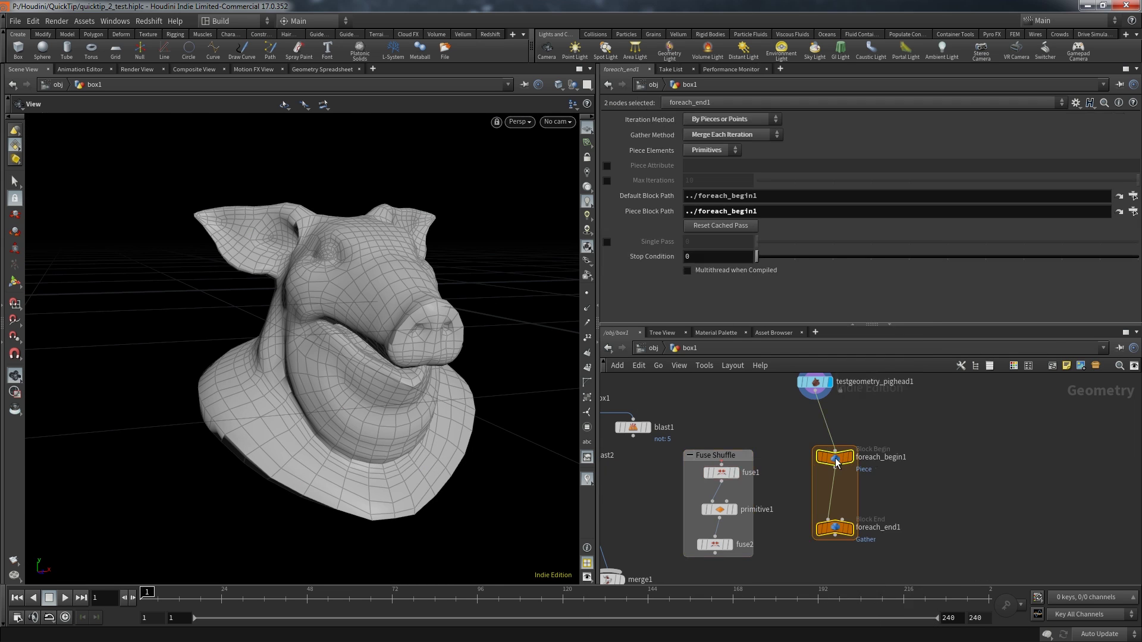
{"action": "left_click", "coordinate": [844, 467]}
Wire the pig head's output into fuse1 and display fuse1's result
{"action": "left_click", "coordinate": [815, 397]}
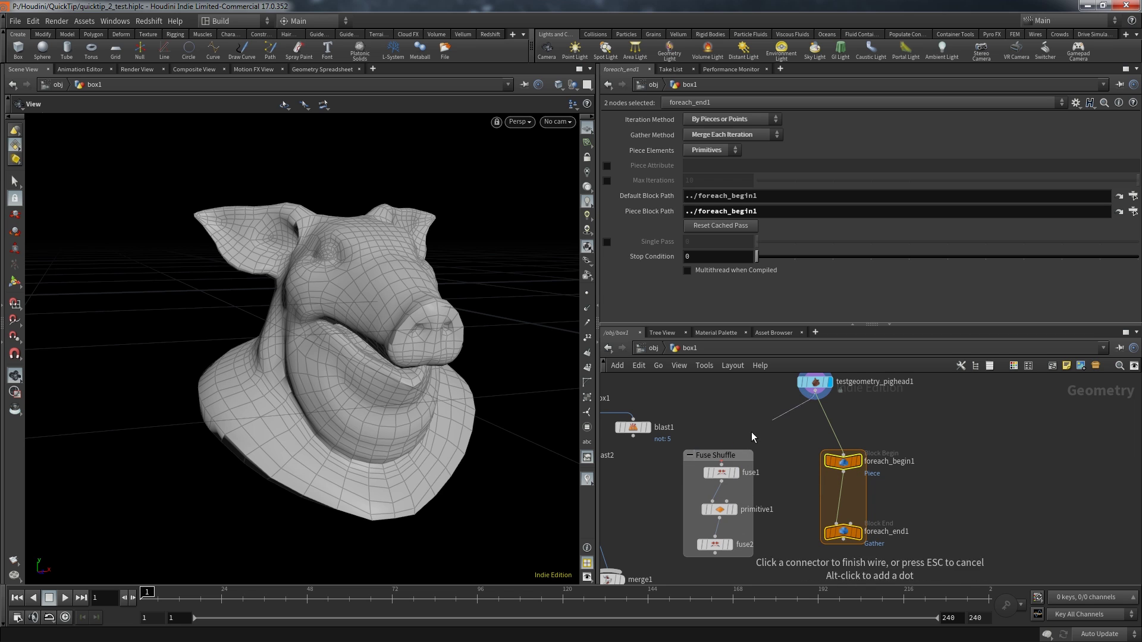
{"action": "left_click", "coordinate": [744, 465]}
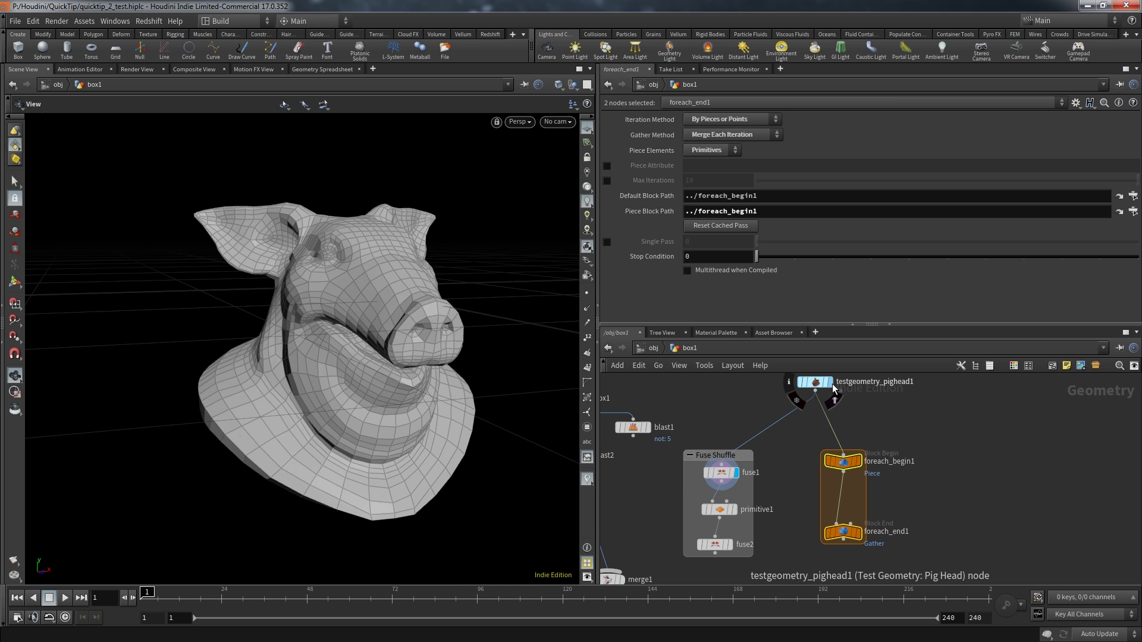
Display foreach_end1 and check its geometry information
{"action": "left_click", "coordinate": [867, 517]}
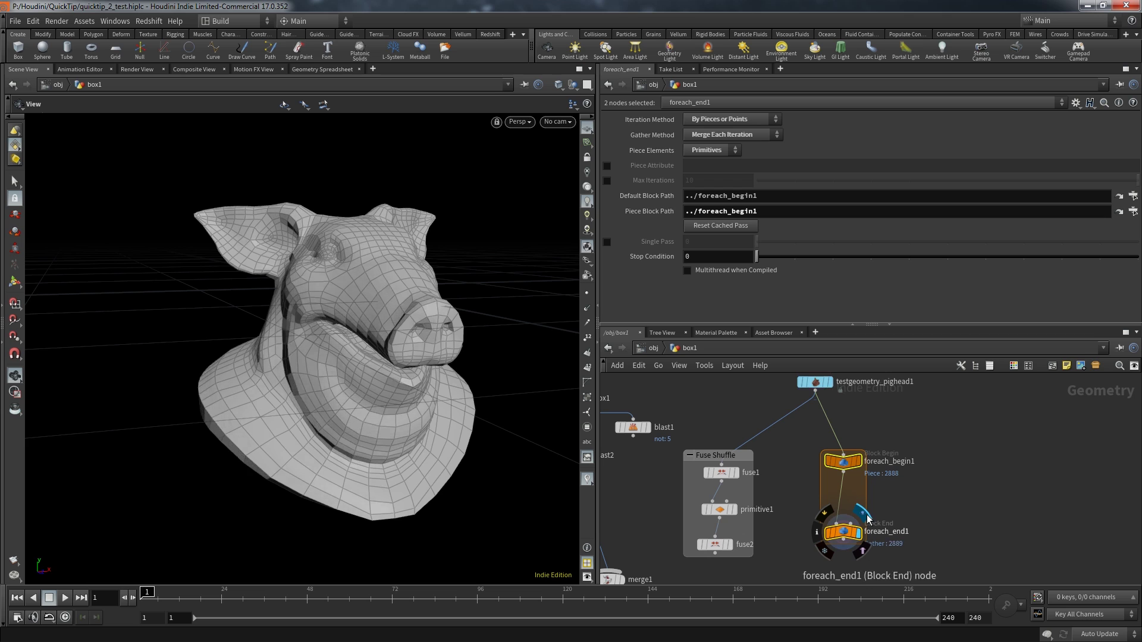
{"action": "middle_click", "coordinate": [845, 538]}
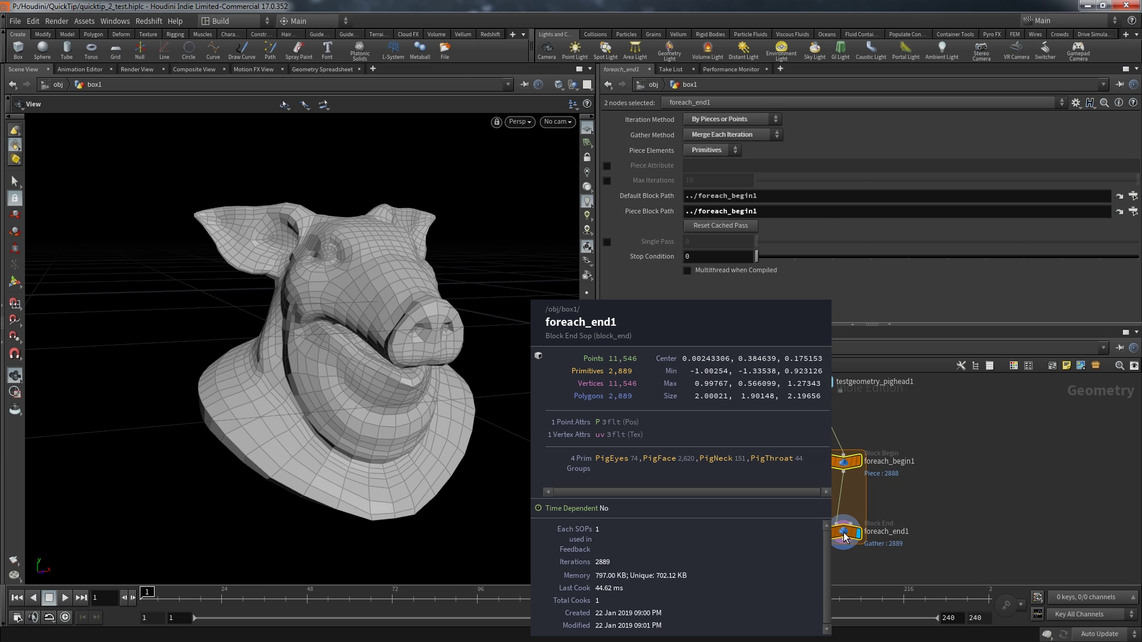
{"action": "middle_click", "coordinate": [845, 536]}
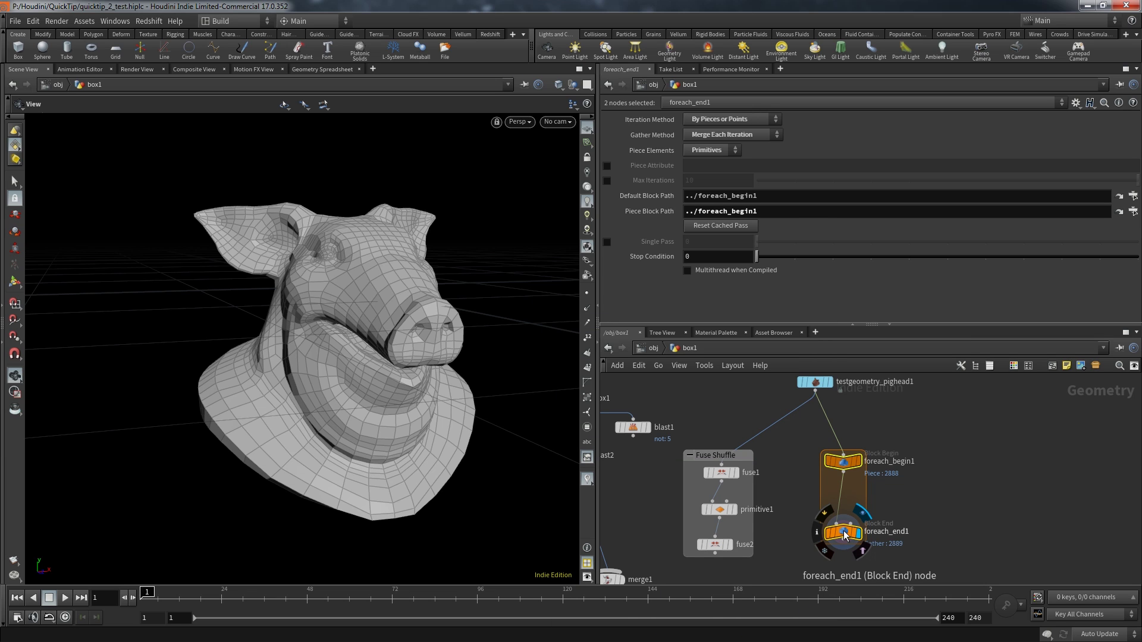
Insert a Transform node between foreach_begin1 and foreach_end1
{"action": "left_click", "coordinate": [844, 530]}
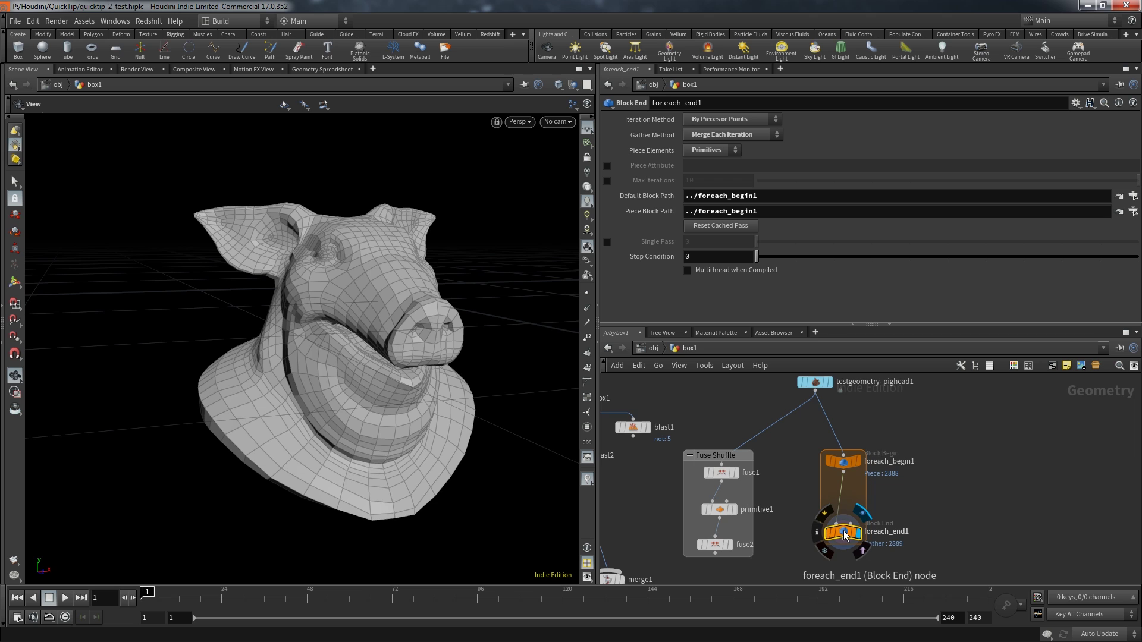
{"action": "scroll", "coordinate": [852, 491], "scroll_direction": "up", "scroll_amount": 2}
{"action": "key", "text": "Tab"}
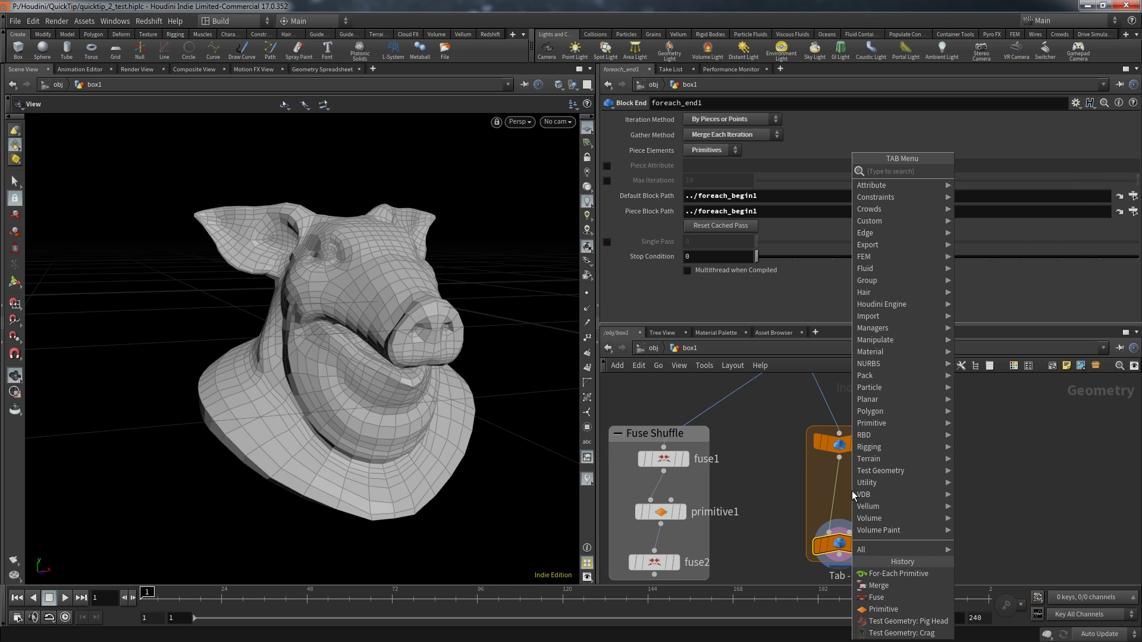
{"action": "type", "text": "tran"}
{"action": "key", "text": "Return"}
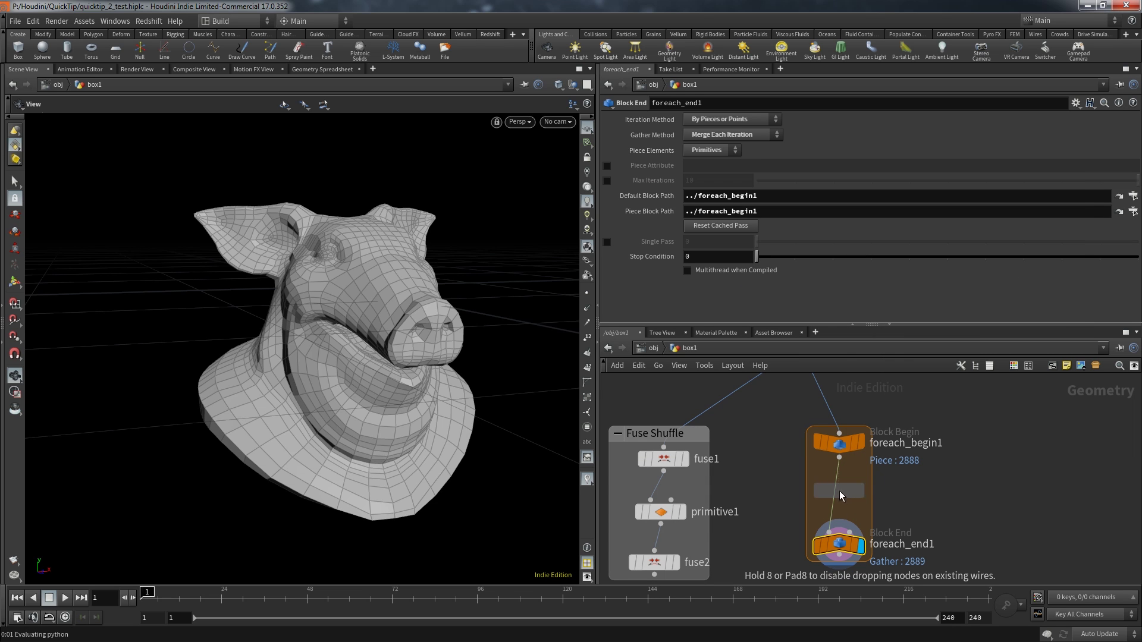
{"action": "left_click", "coordinate": [840, 497]}
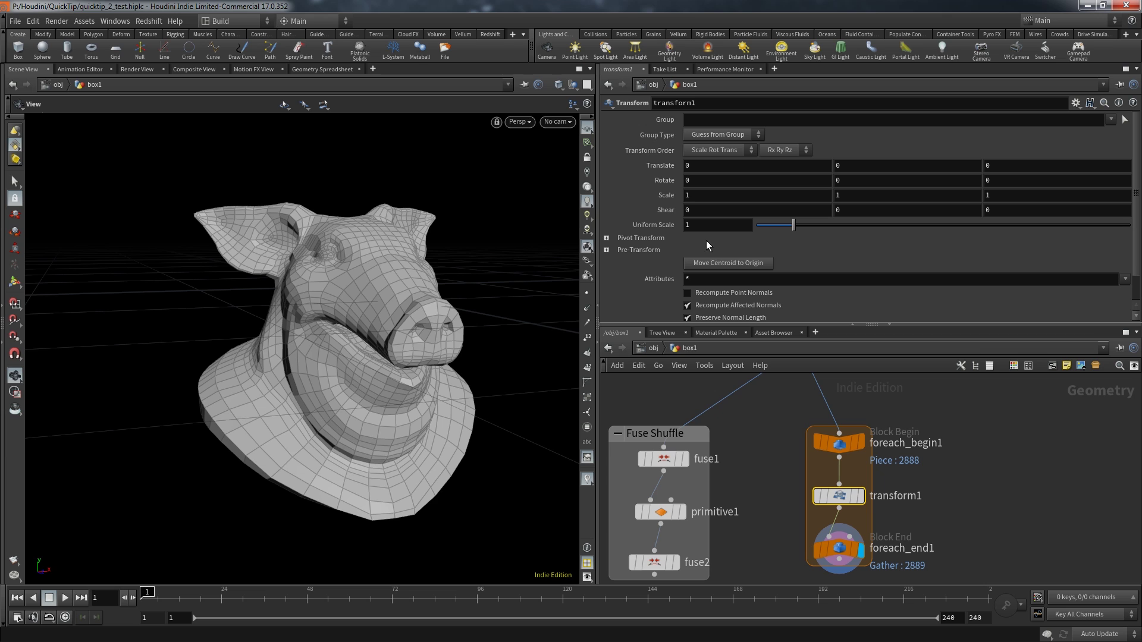
Set transform1's Pivot Translate to $CEX, $CEY and $CEZ so each face scales about its own centroid
{"action": "mouse_move", "coordinate": [655, 197]}
{"action": "middle_mouse_down"}
{"action": "mouse_move", "coordinate": [632, 195]}
{"action": "mouse_move", "coordinate": [664, 197]}
{"action": "middle_mouse_up"}
{"action": "left_click", "coordinate": [607, 239]}
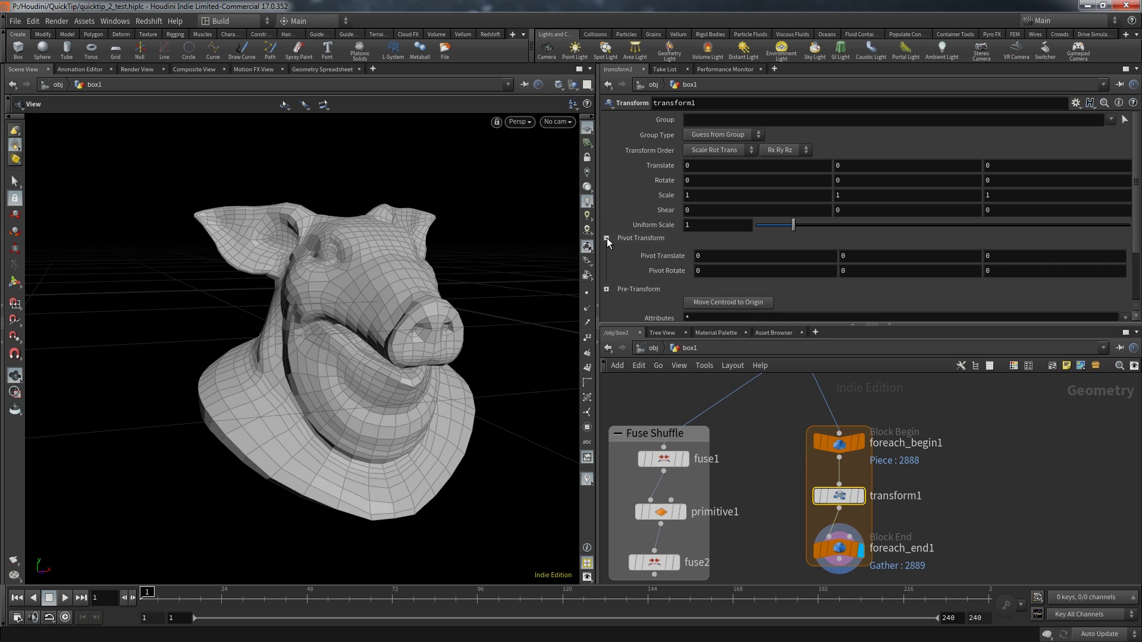
{"action": "left_click", "coordinate": [699, 255]}
{"action": "type", "text": "$CEX"}
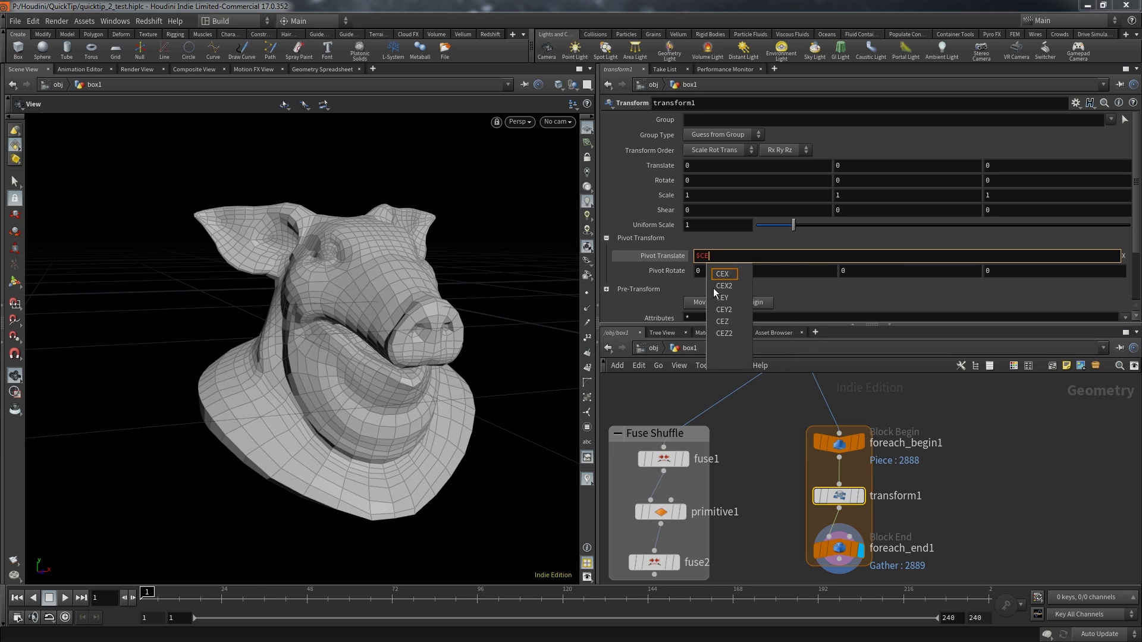
{"action": "key", "text": "Tab"}
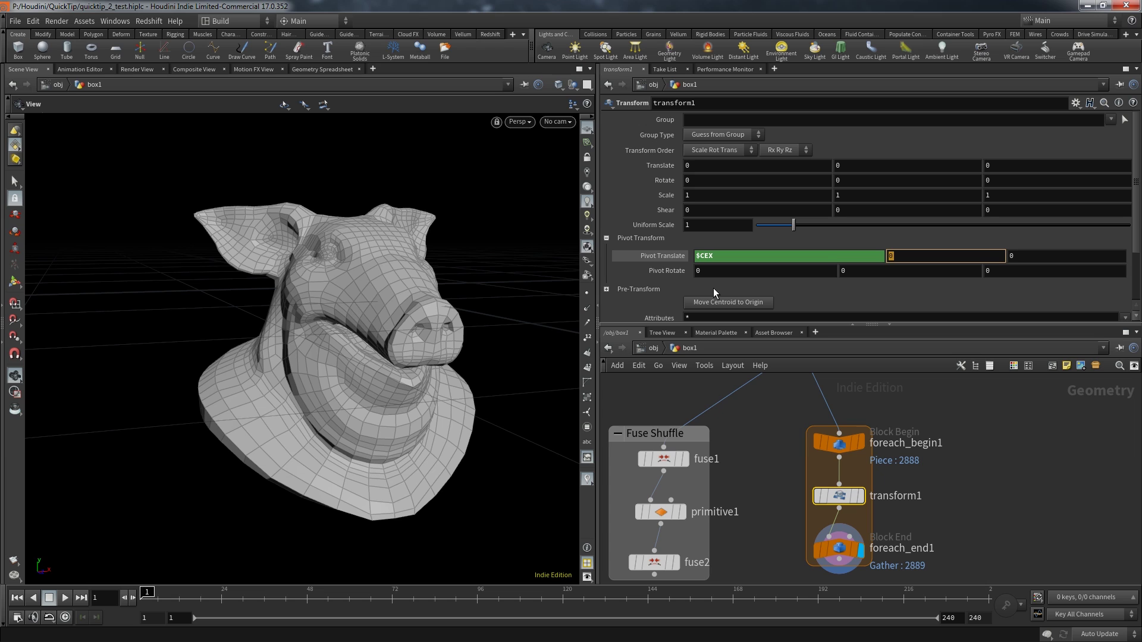
{"action": "type", "text": "$CE"}
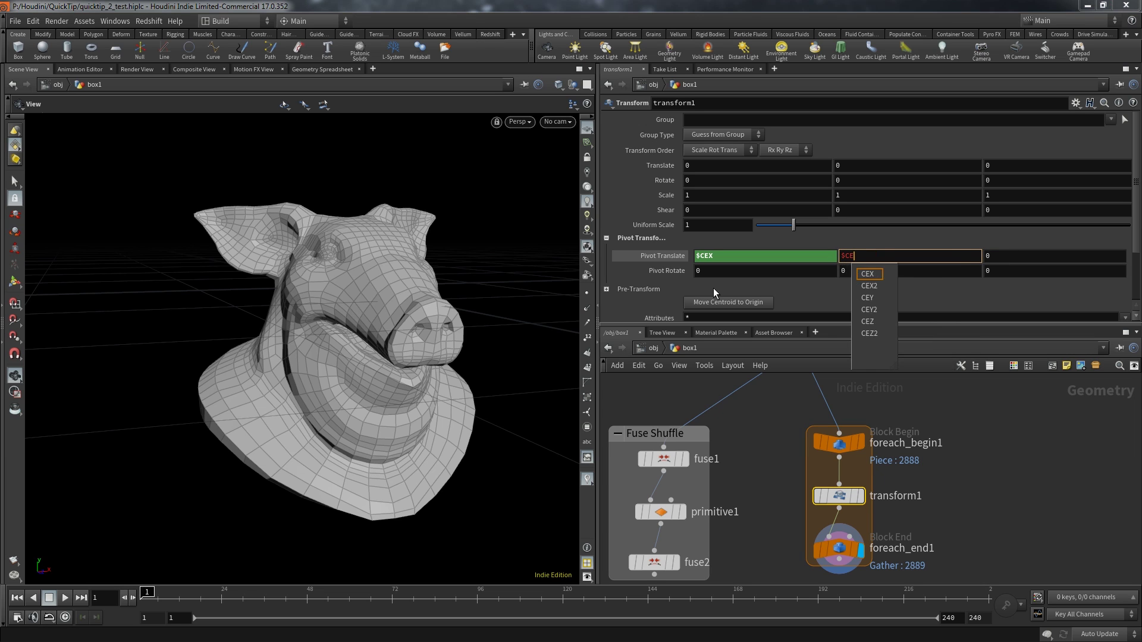
{"action": "type", "text": "Y"}
{"action": "key", "text": "Tab"}
{"action": "type", "text": "$CEZ"}
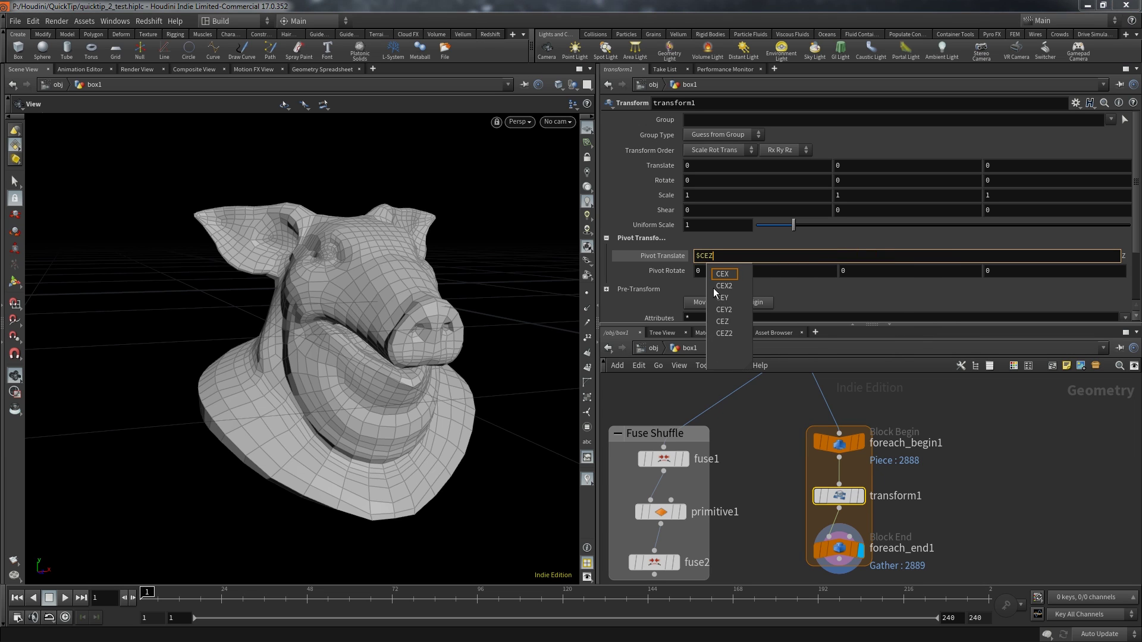
{"action": "key", "text": "Return"}
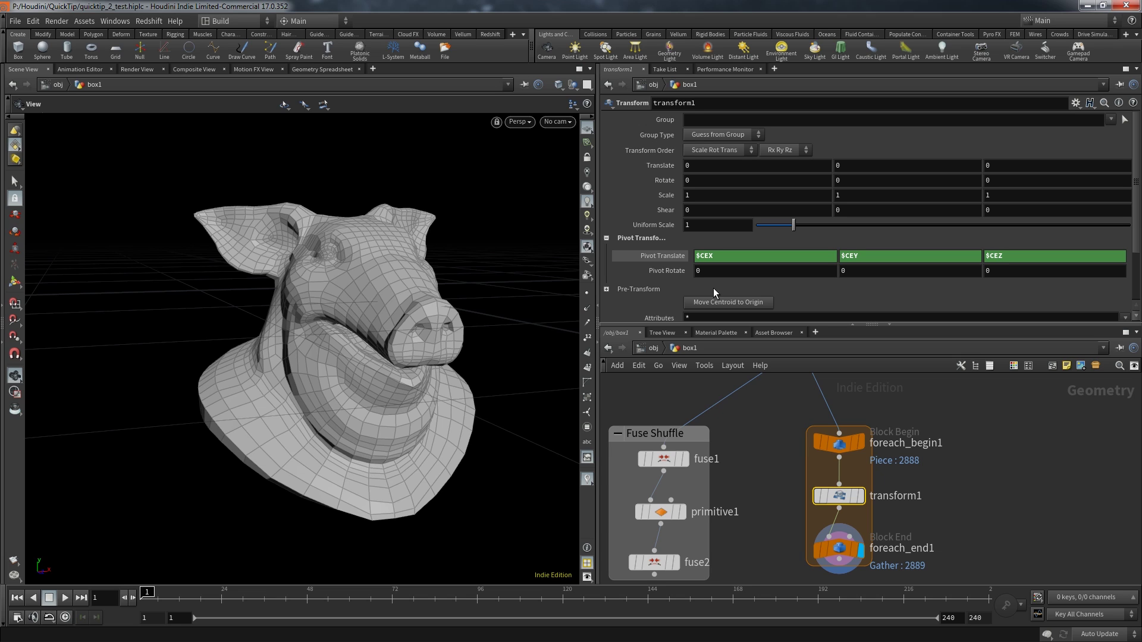
Set transform1's Scale to 0.5 on all axes, and load its saved Centroid preset
{"action": "middle_click_drag", "start_coordinate": [662, 197], "coordinate": [633, 197]}
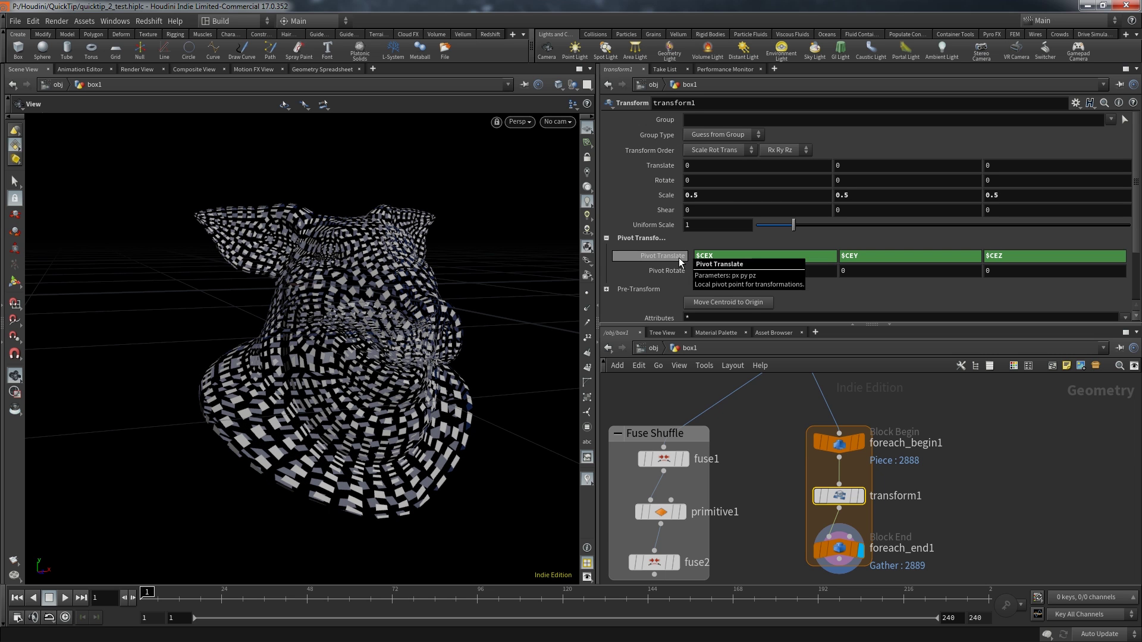
{"action": "left_click", "coordinate": [1074, 103]}
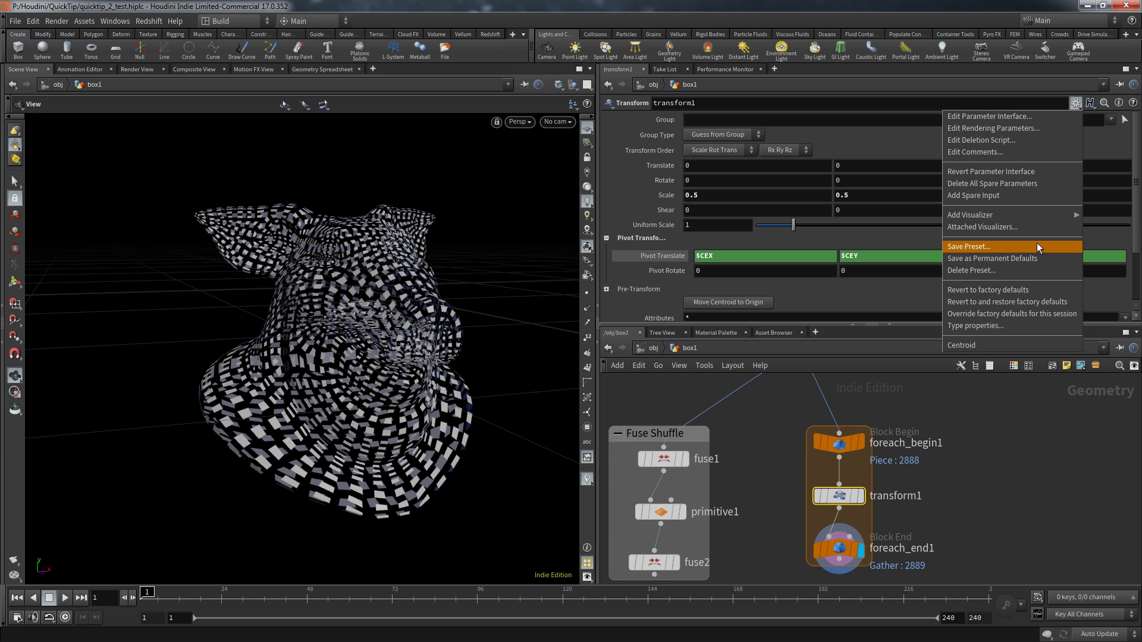
{"action": "left_click", "coordinate": [993, 348]}
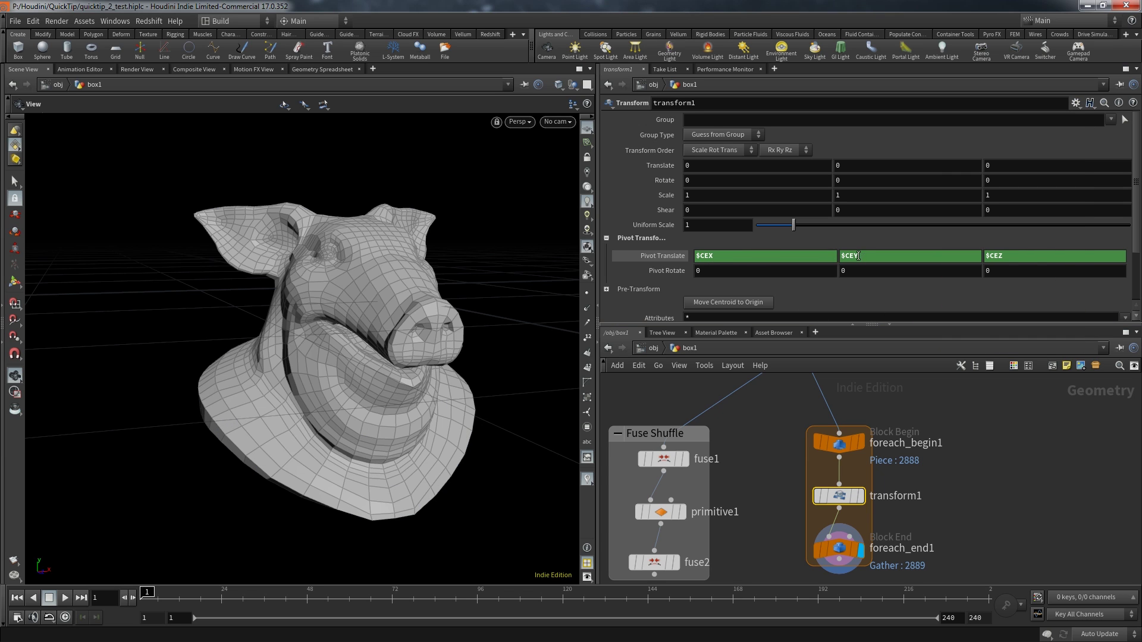
Set transform1's Scale to 0 on all axes with point display on, and check foreach_end1's geometry information
{"action": "middle_click_drag", "start_coordinate": [660, 195], "coordinate": [598, 190]}
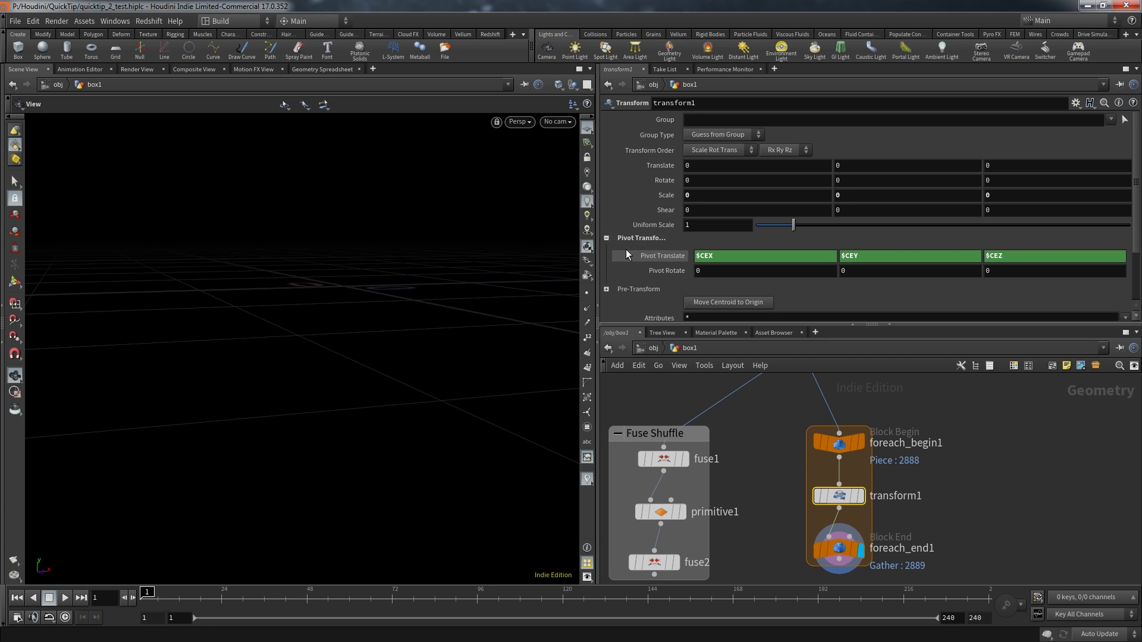
{"action": "left_click", "coordinate": [588, 293]}
{"action": "middle_click_drag", "start_coordinate": [797, 500], "coordinate": [778, 411]}
{"action": "middle_click", "coordinate": [823, 463]}
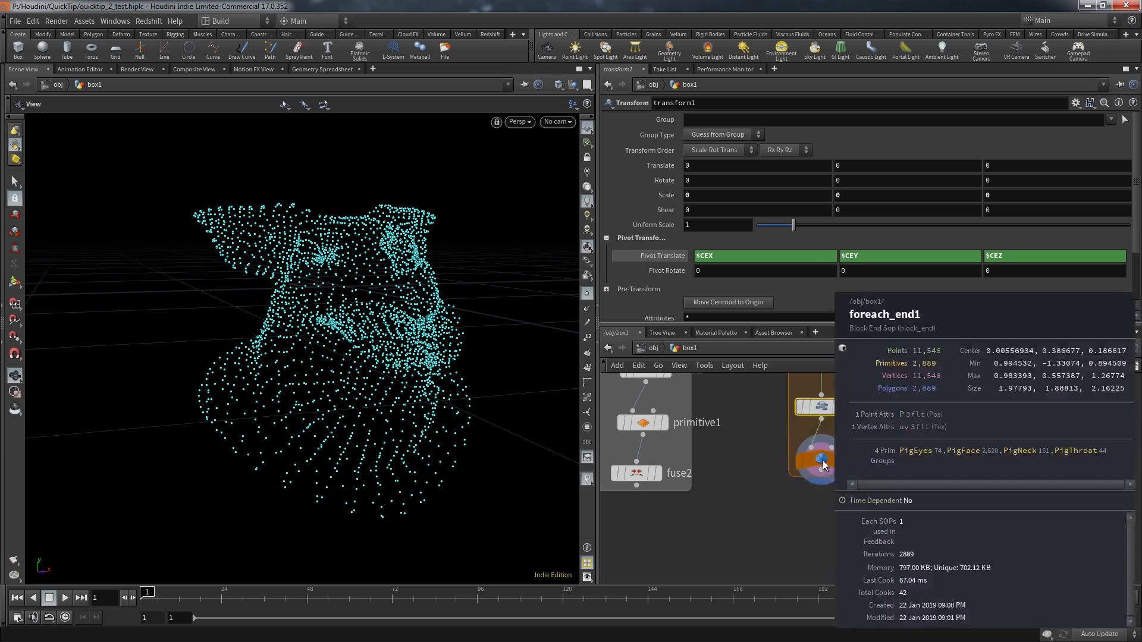
Add a Fuse node after foreach_end1 with Keep Unused Points enabled, display its result, and save the scene
{"action": "left_click", "coordinate": [822, 487]}
{"action": "key", "text": "Tab"}
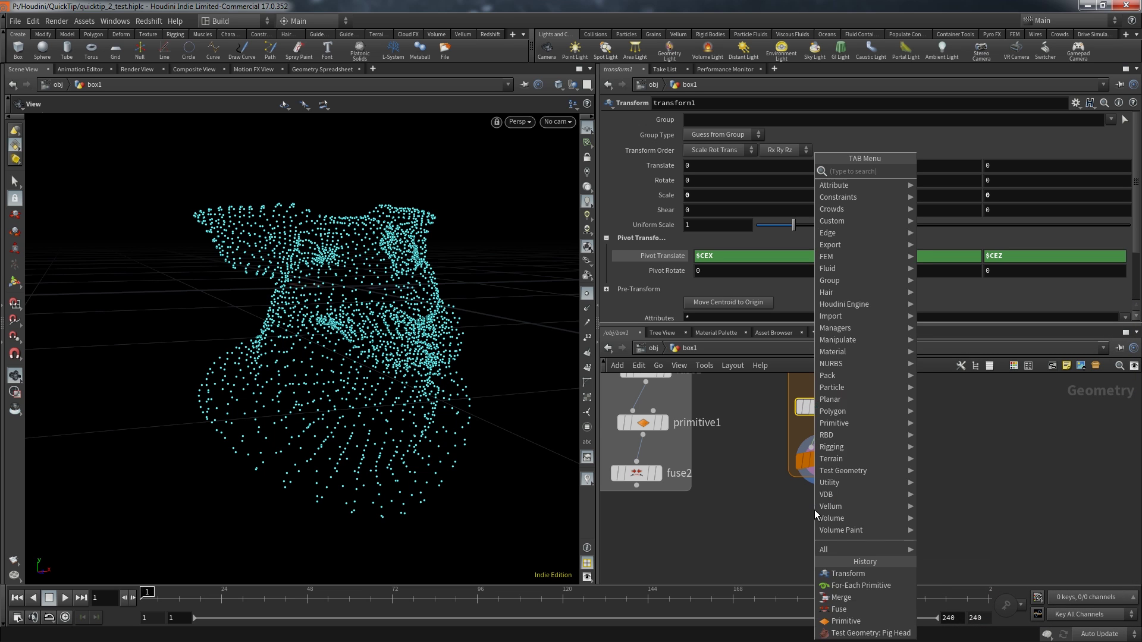
{"action": "type", "text": "fuse"}
{"action": "key", "text": "Return"}
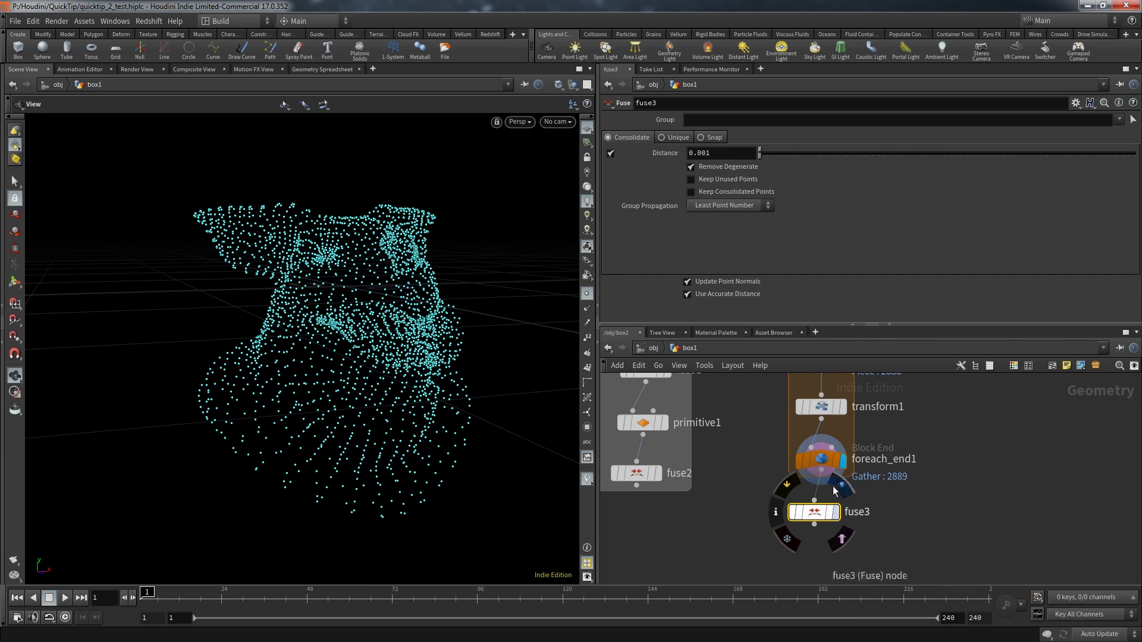
{"action": "left_click", "coordinate": [842, 487]}
{"action": "left_click", "coordinate": [845, 491]}
{"action": "scroll", "coordinate": [762, 529], "scroll_direction": "down", "scroll_amount": 3}
{"action": "key", "text": "ctrl+s"}
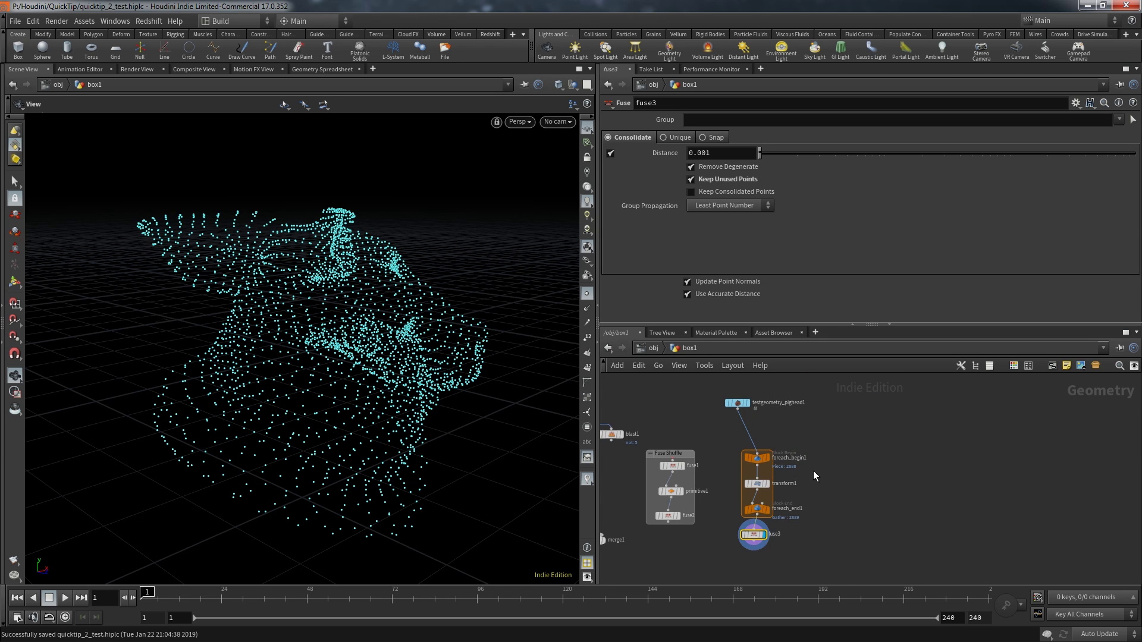
Enclose the for-each nodes, transform1 and fuse3 in a network box titled "Pivot Points"
{"action": "left_click_drag", "start_coordinate": [759, 459], "coordinate": [798, 543], "text": "ctrl"}
{"action": "left_click", "coordinate": [1052, 365]}
{"action": "scroll", "coordinate": [776, 483], "scroll_direction": "up", "scroll_amount": 3}
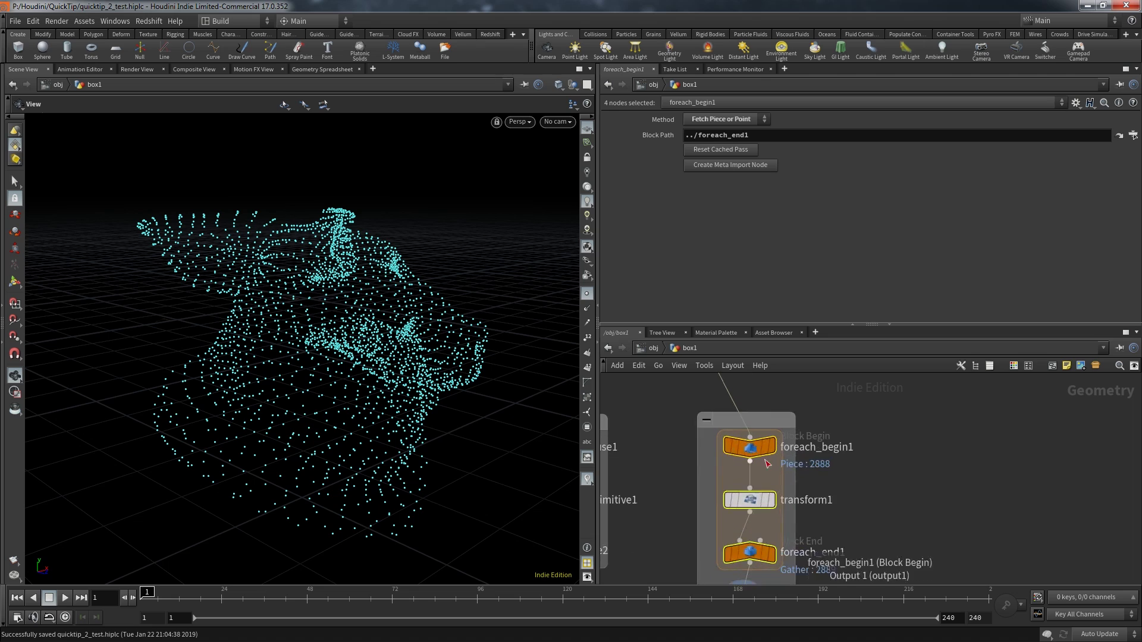
{"action": "double_click", "coordinate": [724, 421]}
{"action": "type", "text": "Pivot "}
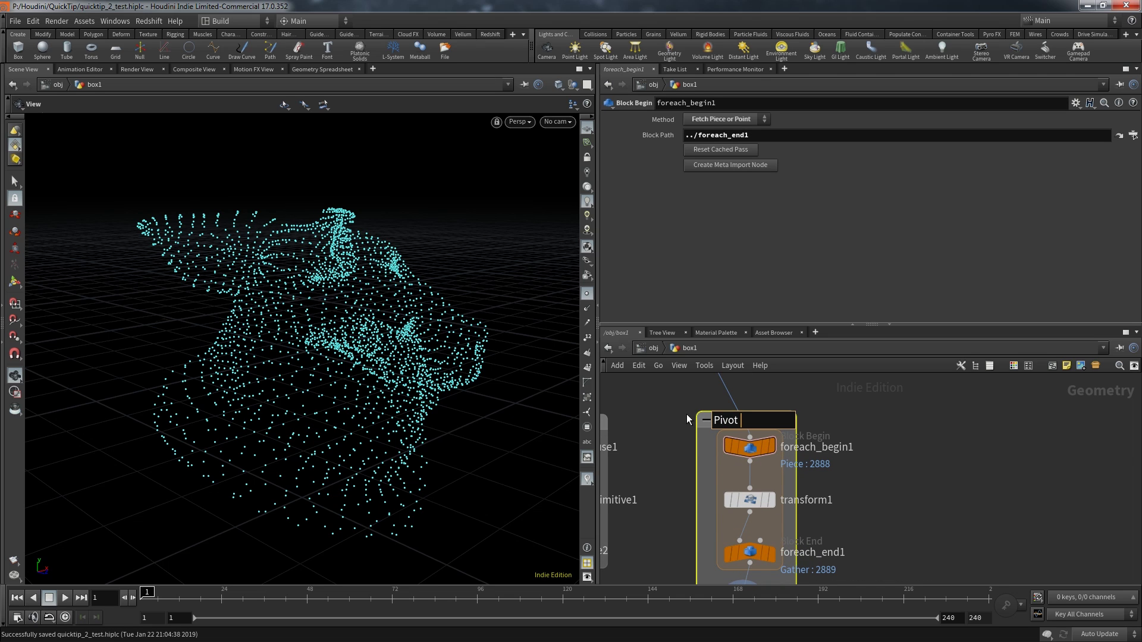
{"action": "type", "text": "Points"}
{"action": "key", "text": "Return"}
{"action": "scroll", "coordinate": [685, 416], "scroll_direction": "down", "scroll_amount": 4}
{"action": "left_click", "coordinate": [812, 439]}
{"action": "middle_click_drag", "start_coordinate": [812, 439], "coordinate": [798, 468]}
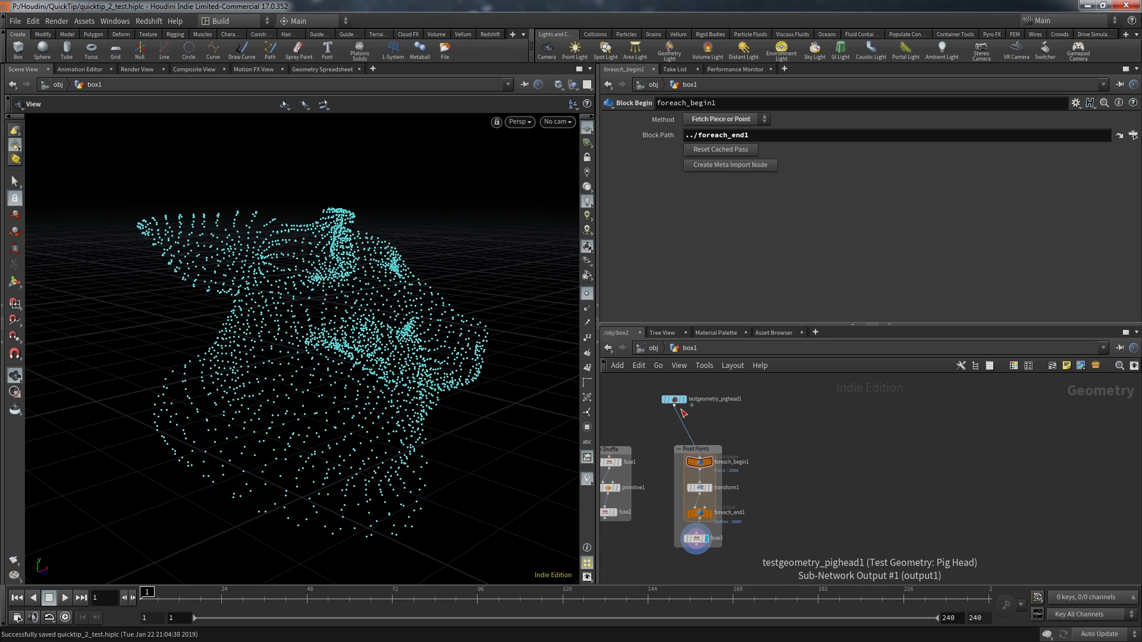
Add an Attribute Wrangle fed by testgeometry_pighead1 and rename it Brute
{"action": "left_click", "coordinate": [675, 406]}
{"action": "key", "text": "Tab"}
{"action": "type", "text": "aw"}
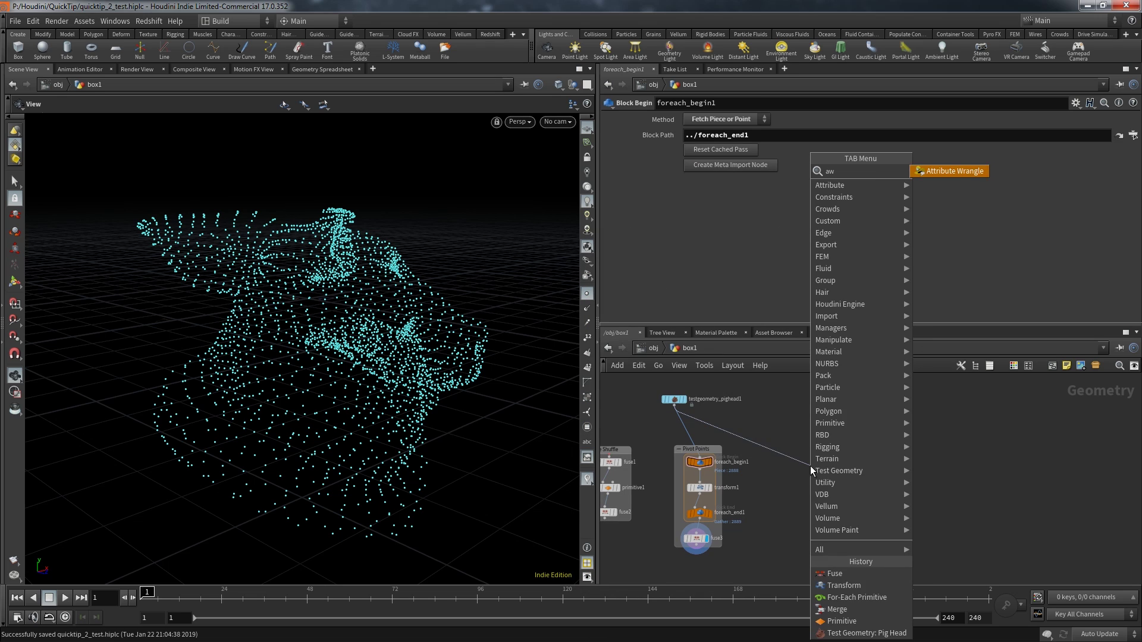
{"action": "key", "text": "Return"}
{"action": "left_click", "coordinate": [810, 465]}
{"action": "scroll", "coordinate": [811, 466], "scroll_direction": "up", "scroll_amount": 3}
{"action": "left_click", "coordinate": [869, 469]}
{"action": "double_click", "coordinate": [870, 464]}
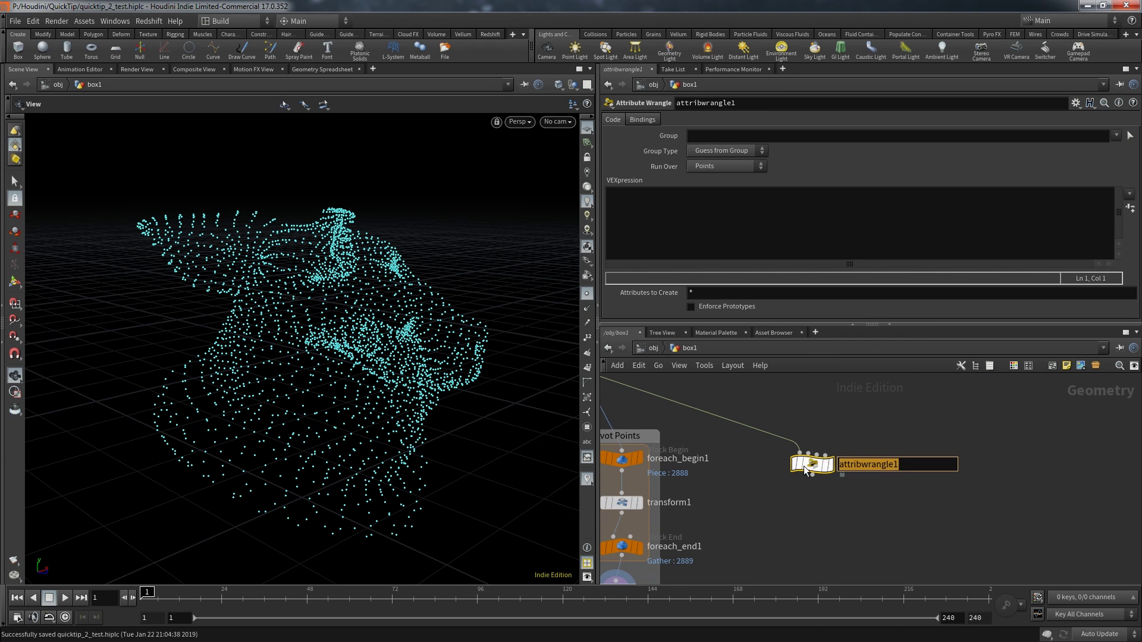
{"action": "type", "text": "Brute"}
{"action": "key", "text": "Return"}
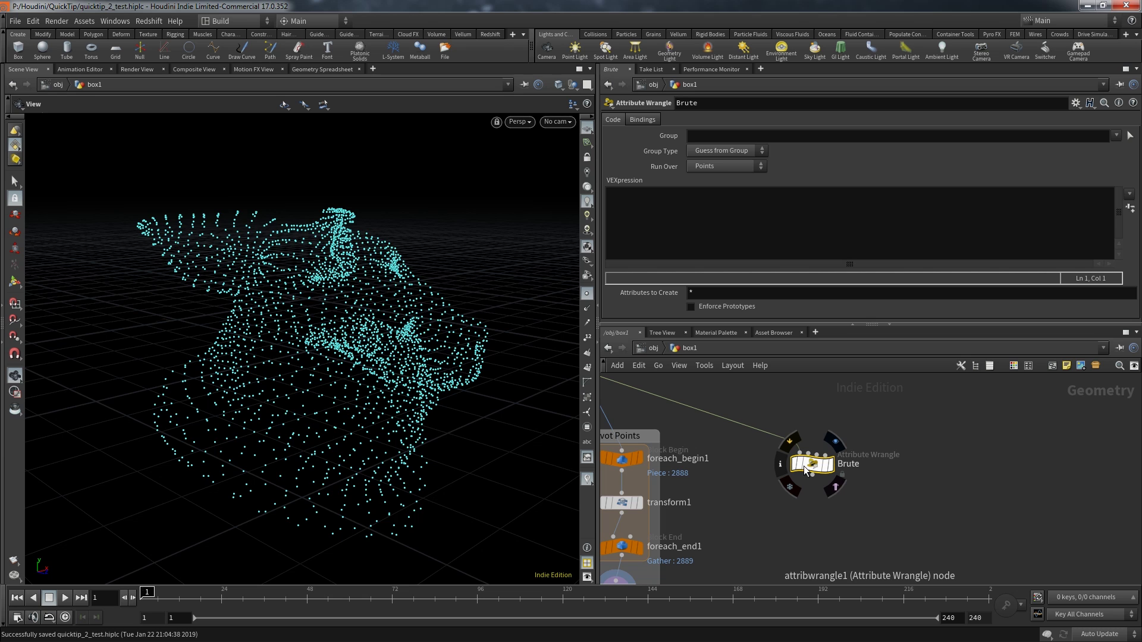
Display the Brute node's output with points hidden, and switch the network wires to the curved style
{"action": "left_click", "coordinate": [836, 442]}
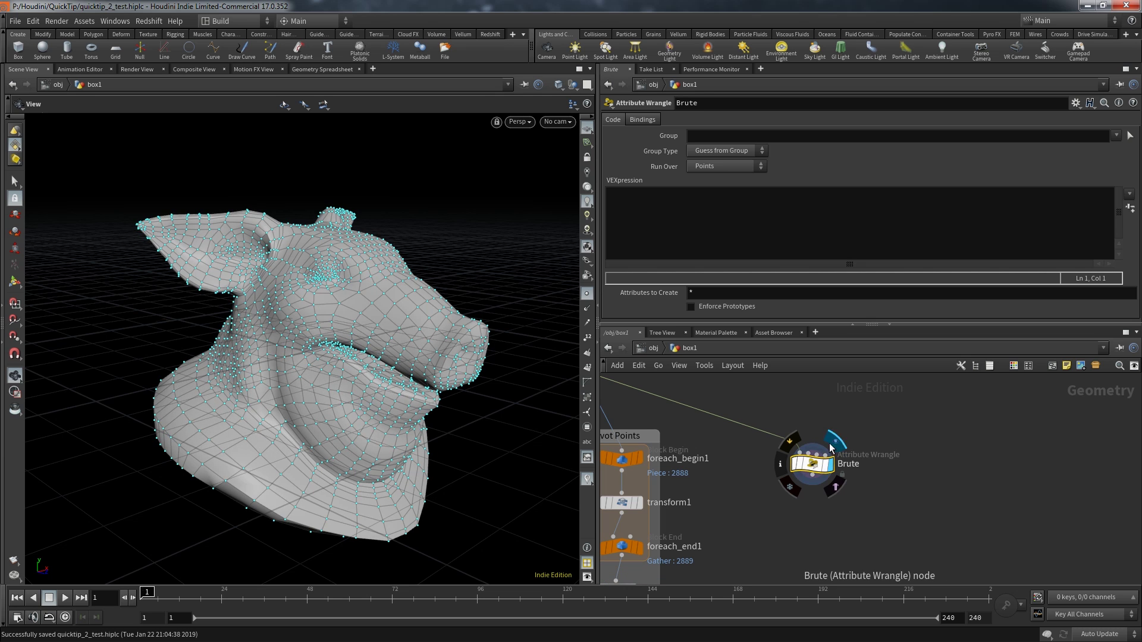
{"action": "left_click", "coordinate": [591, 297]}
{"action": "scroll", "coordinate": [654, 404], "scroll_direction": "down", "scroll_amount": 1}
{"action": "key", "text": "shift+s"}
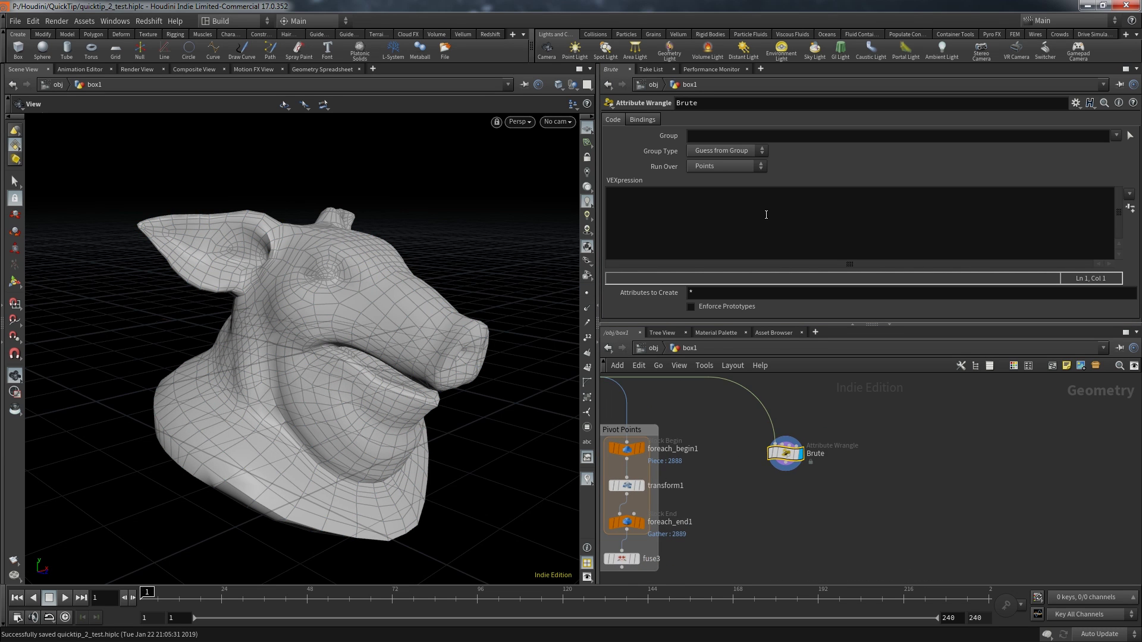
Set Brute's Run Over to Primitives and open its VEXpression in an enlarged editor window
{"action": "left_click", "coordinate": [730, 166]}
{"action": "left_click", "coordinate": [729, 192]}
{"action": "left_click", "coordinate": [719, 211]}
{"action": "key", "text": "alt+e"}
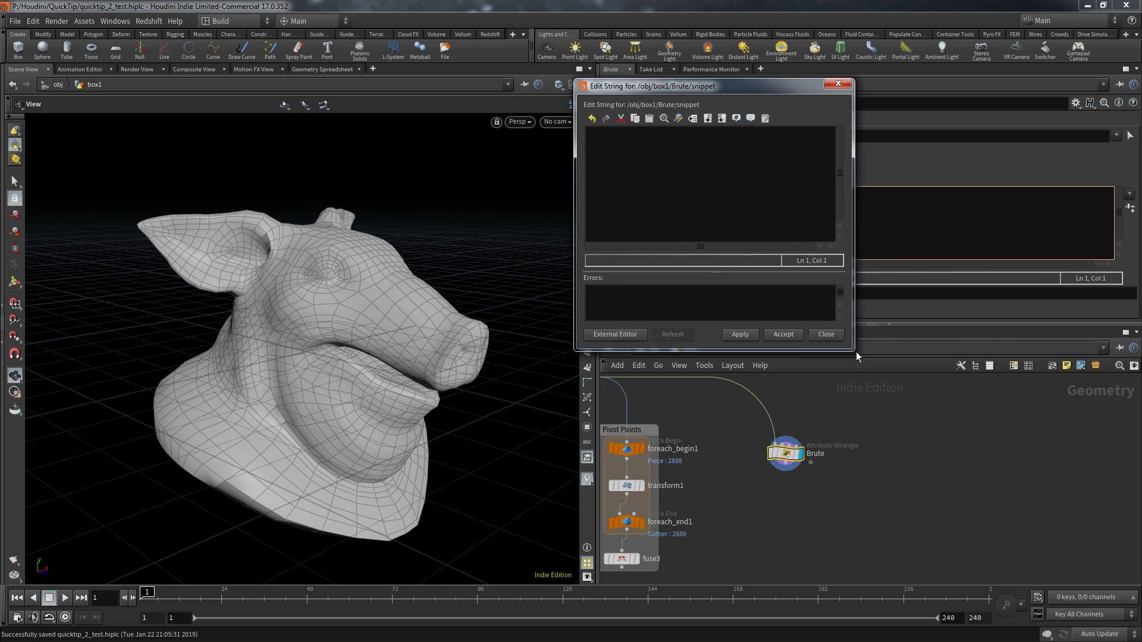
{"action": "left_click_drag", "start_coordinate": [856, 352], "coordinate": [1005, 487]}
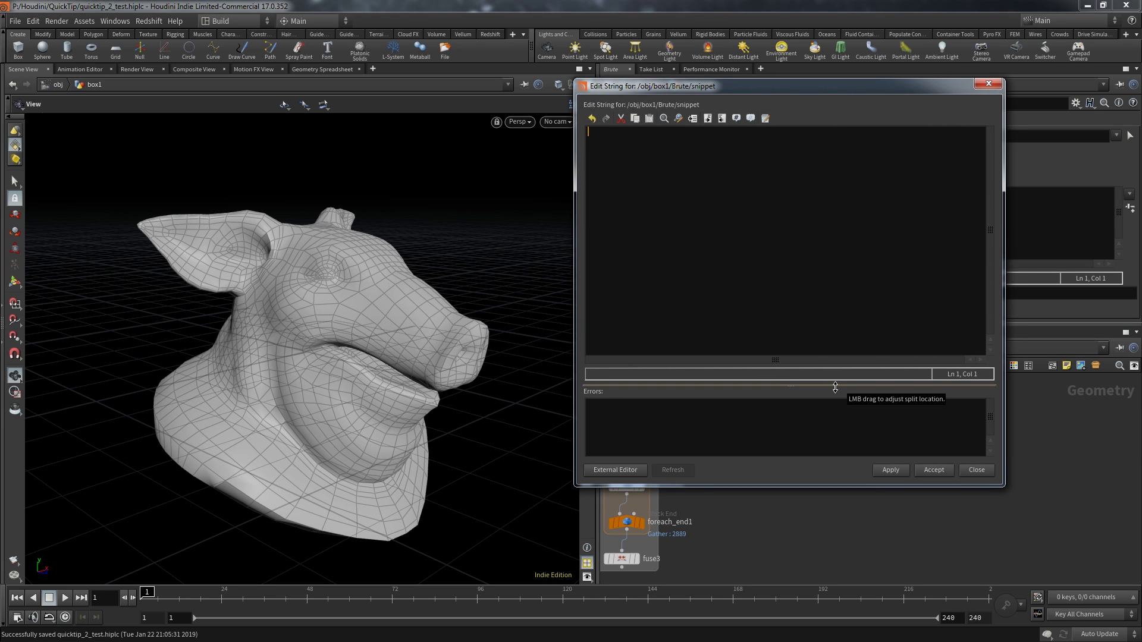
{"action": "type", "text": "int pts[] = primpoints(0,@primnum);"}
{"action": "key", "text": "Return"}
{"action": "key", "text": "Return"}
{"action": "type", "text": "vector center = 0;"}
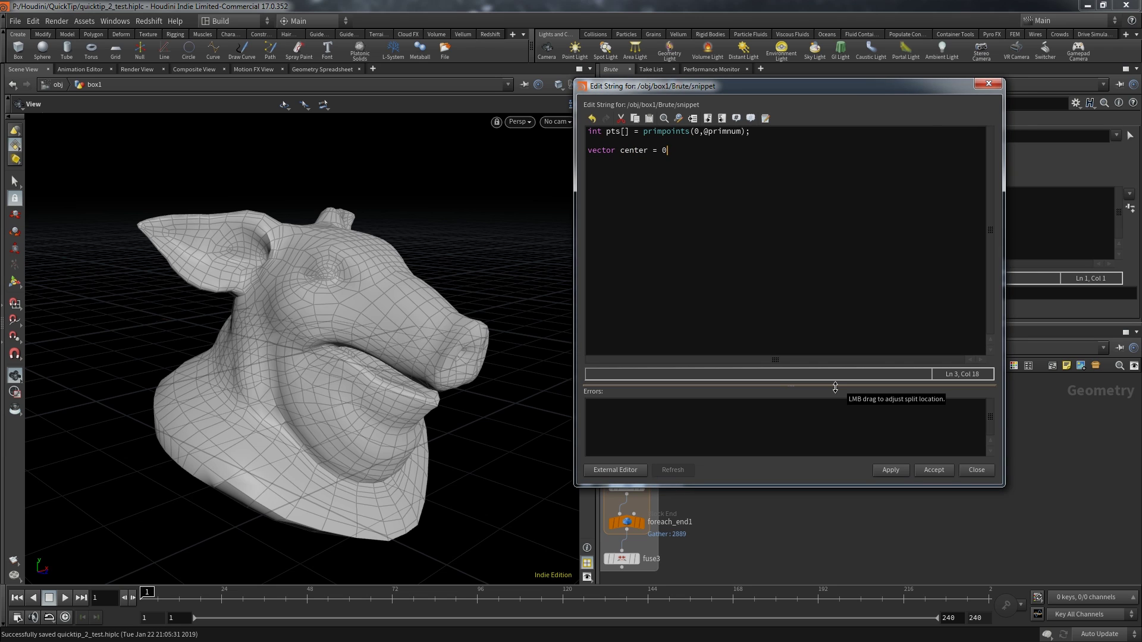
Add a foreach(int pt; pts) loop containing center += point(0,"P",pt); to sum the point positions
{"action": "key", "text": "Return"}
{"action": "key", "text": "Return"}
{"action": "type", "text": "f"}
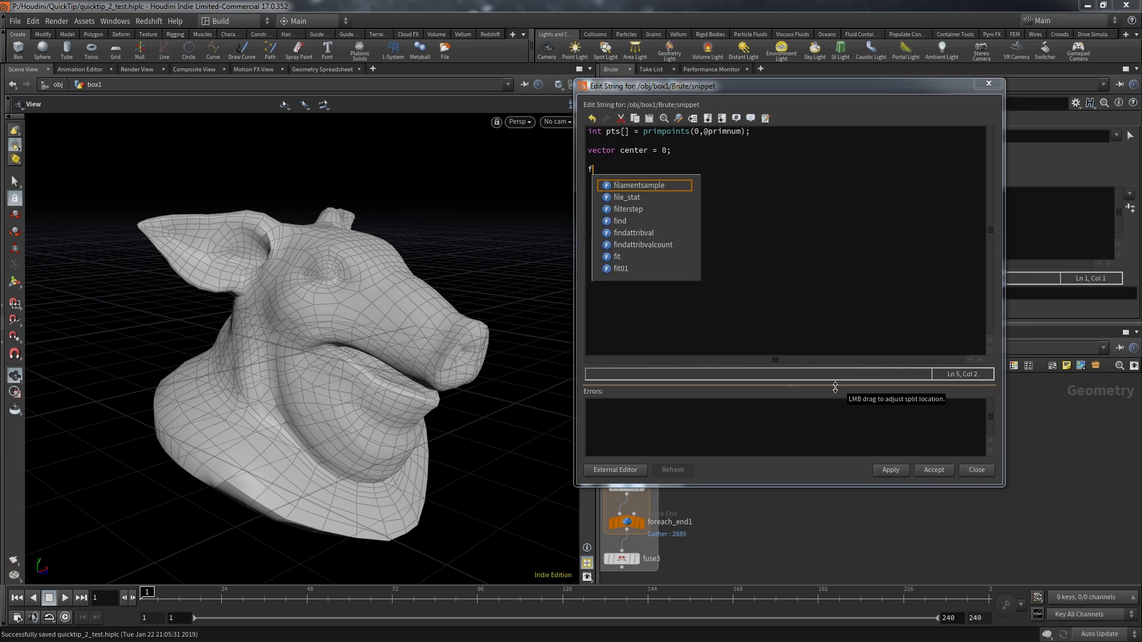
{"action": "type", "text": "oreach(int pt; pts)"}
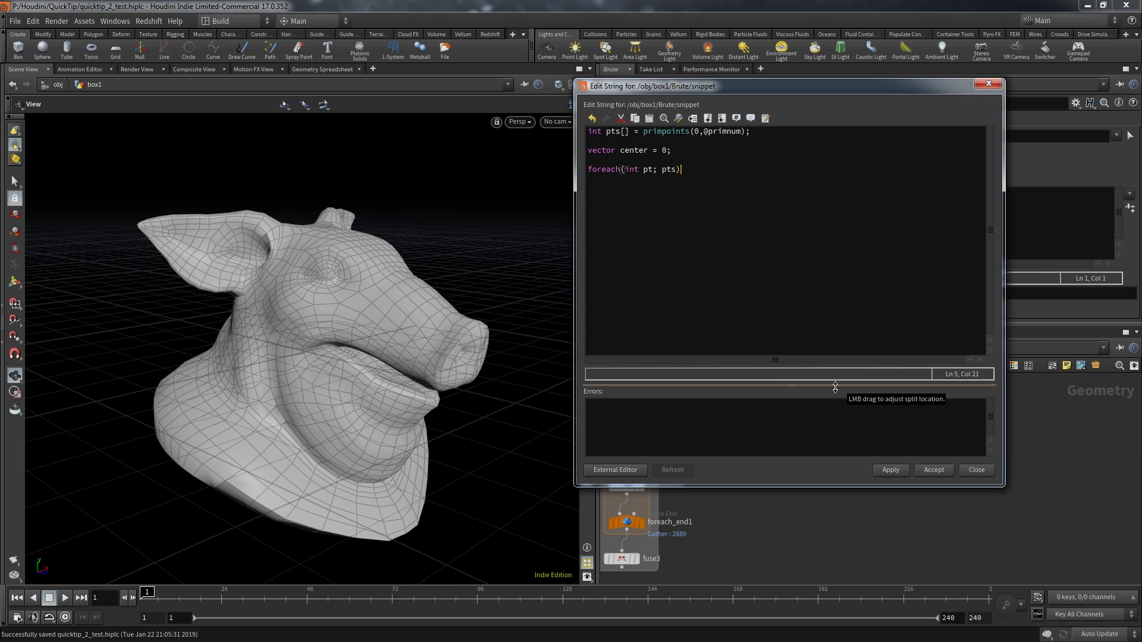
{"action": "key", "text": "Return"}
{"action": "type", "text": "{"}
{"action": "key", "text": "Return"}
{"action": "type", "text": "center += point(0,\"P\",pt);"}
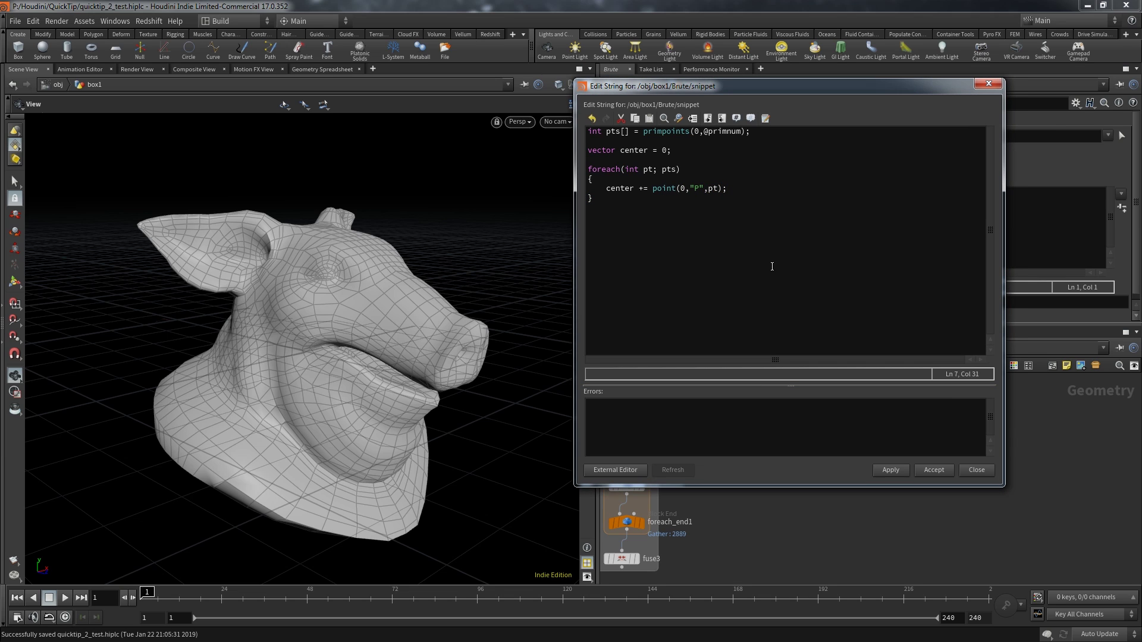
{"action": "key", "text": "Down"}
{"action": "key", "text": "Return"}
{"action": "key", "text": "Return"}
{"action": "type", "text": "remove"}
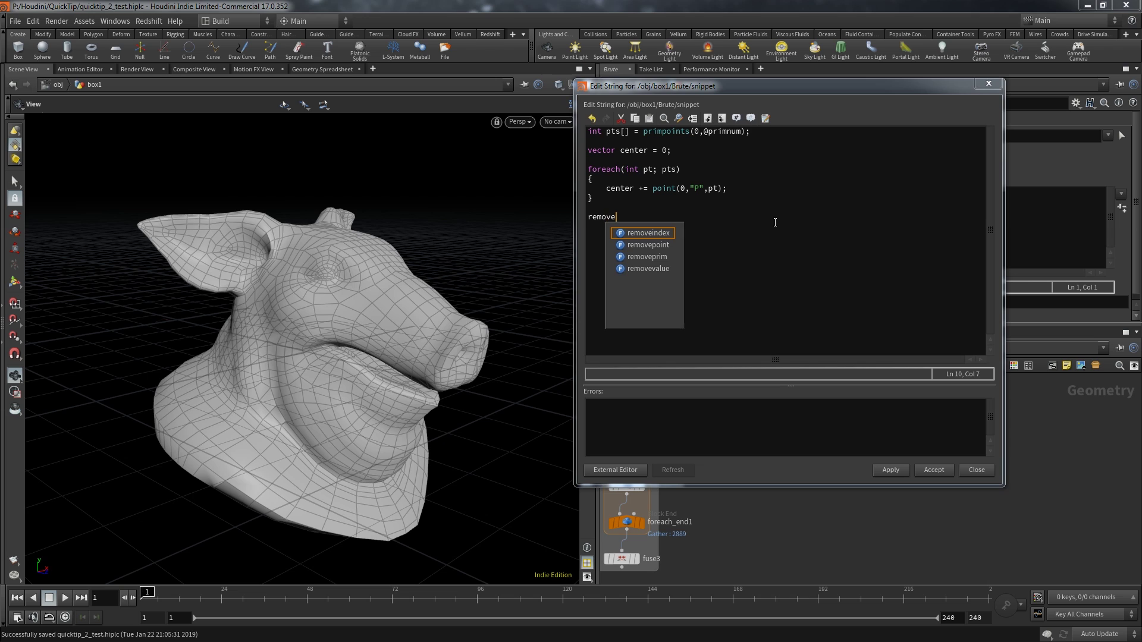
{"action": "type", "text": "prim(0,@pri"}
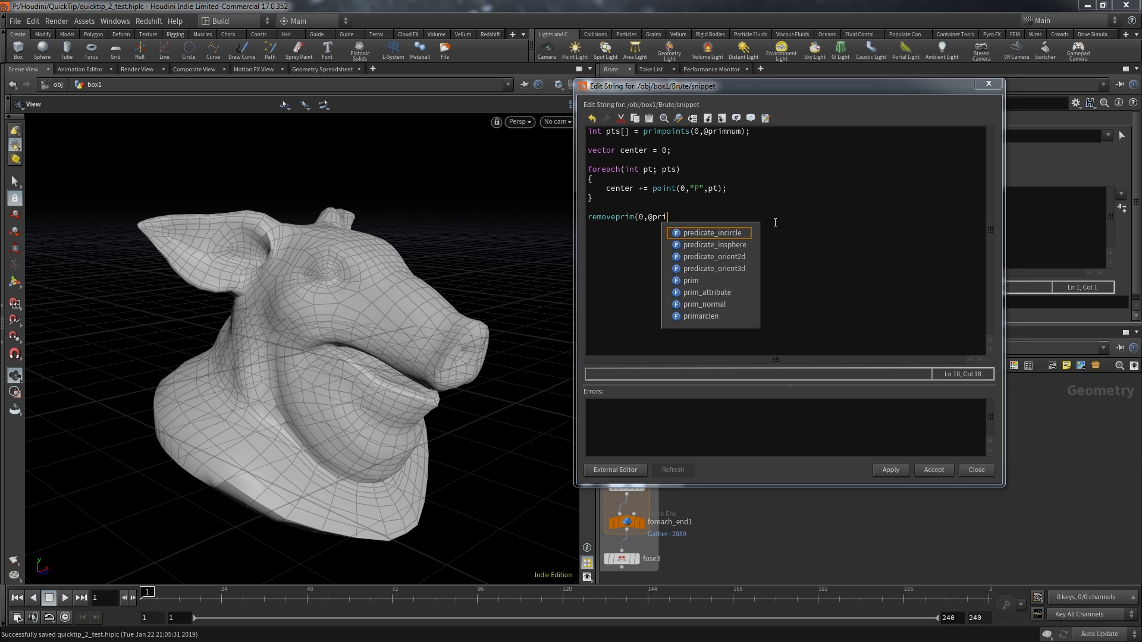
{"action": "type", "text": "mnum,1);"}
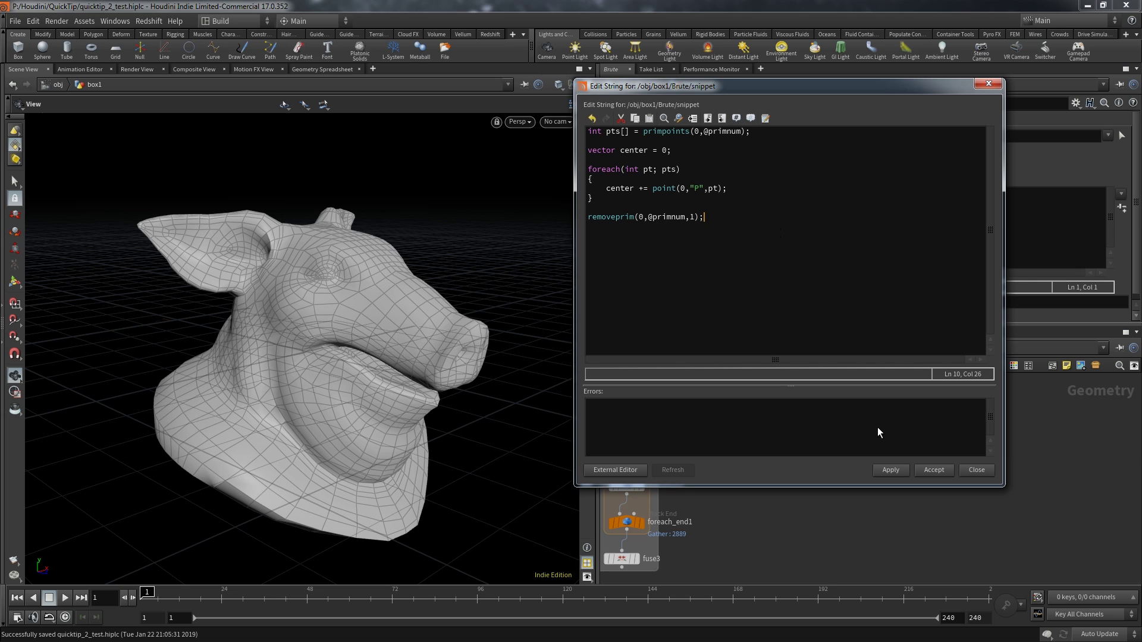
{"action": "left_click", "coordinate": [887, 471]}
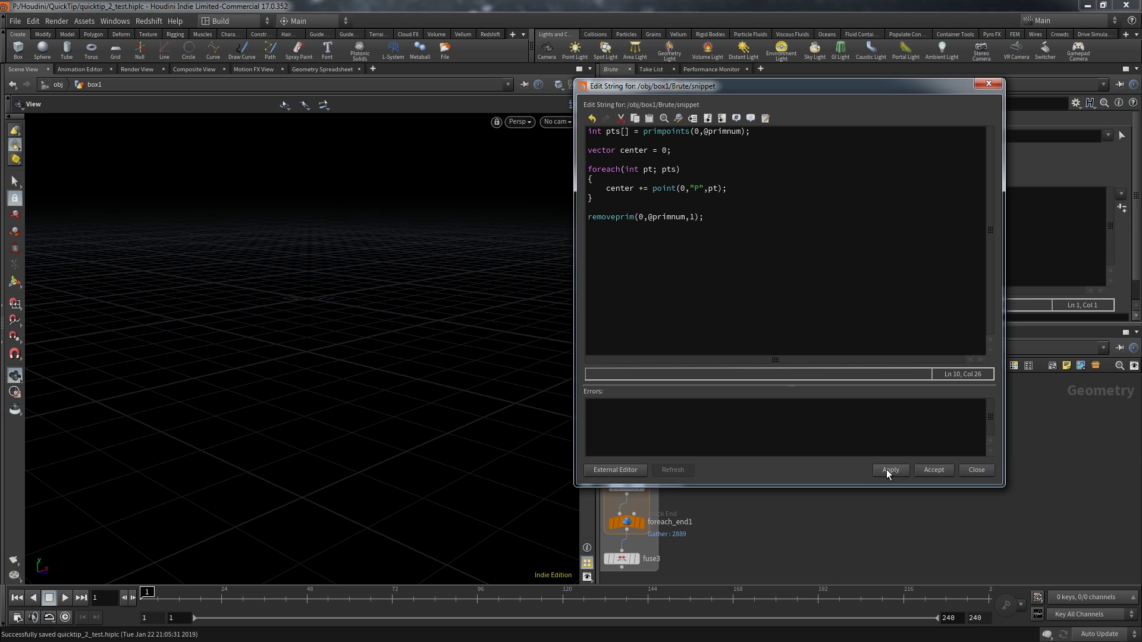
Append center /= 4; and addpoint(0,center); to the code, apply it and accept the editor
{"action": "key", "text": "Return"}
{"action": "key", "text": "Return"}
{"action": "type", "text": "center /= 4;"}
{"action": "key", "text": "Return"}
{"action": "type", "text": "addpoint(0,center);"}
{"action": "left_click", "coordinate": [884, 467]}
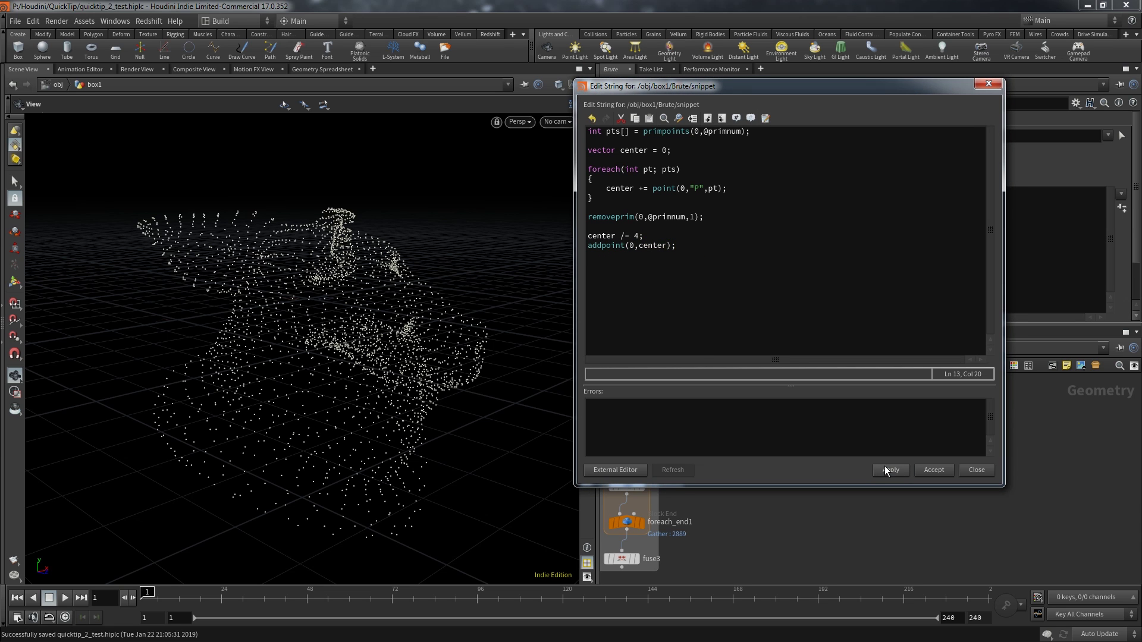
{"action": "left_click", "coordinate": [937, 471]}
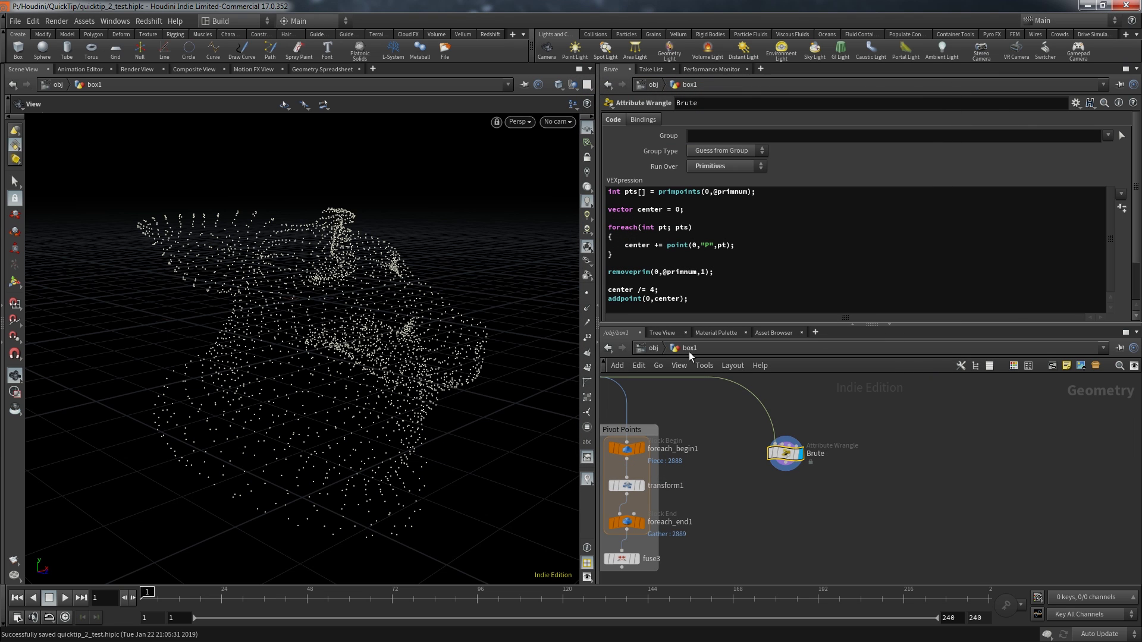
Turn point display back on and shift the Brute node slightly down in the network
{"action": "left_click", "coordinate": [588, 294]}
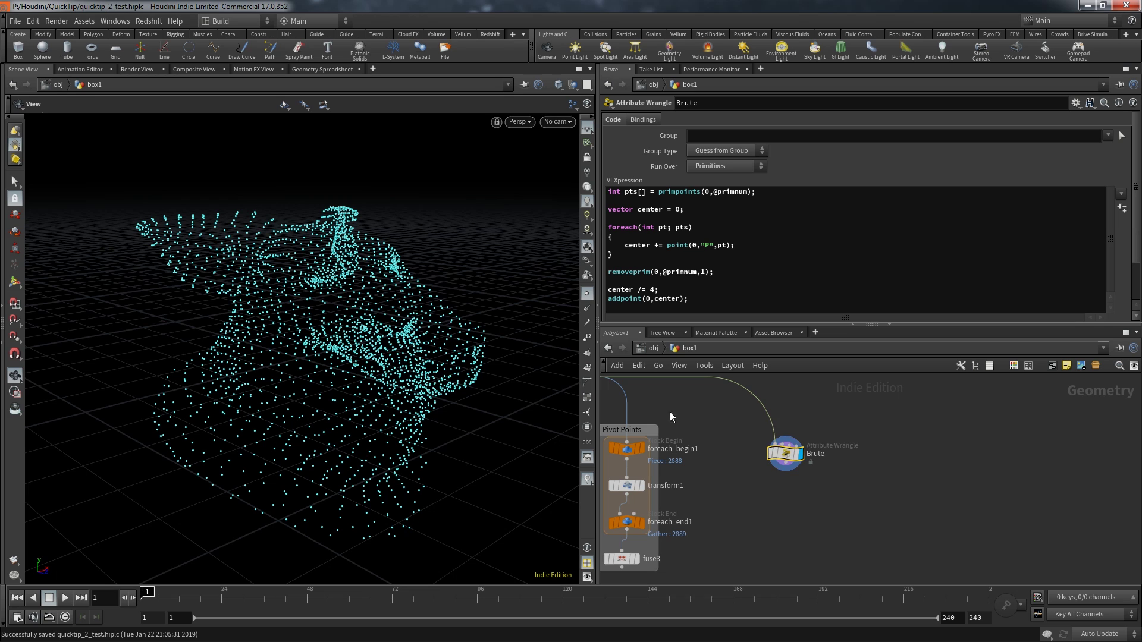
{"action": "left_click_drag", "start_coordinate": [785, 454], "coordinate": [786, 469]}
{"action": "left_click", "coordinate": [746, 443]}
{"action": "scroll", "coordinate": [745, 441], "scroll_direction": "up", "scroll_amount": 2}
{"action": "scroll", "coordinate": [745, 441], "scroll_direction": "down", "scroll_amount": 3}
{"action": "middle_click_drag", "start_coordinate": [744, 441], "coordinate": [747, 449]}
{"action": "scroll", "coordinate": [748, 449], "scroll_direction": "up", "scroll_amount": 2}
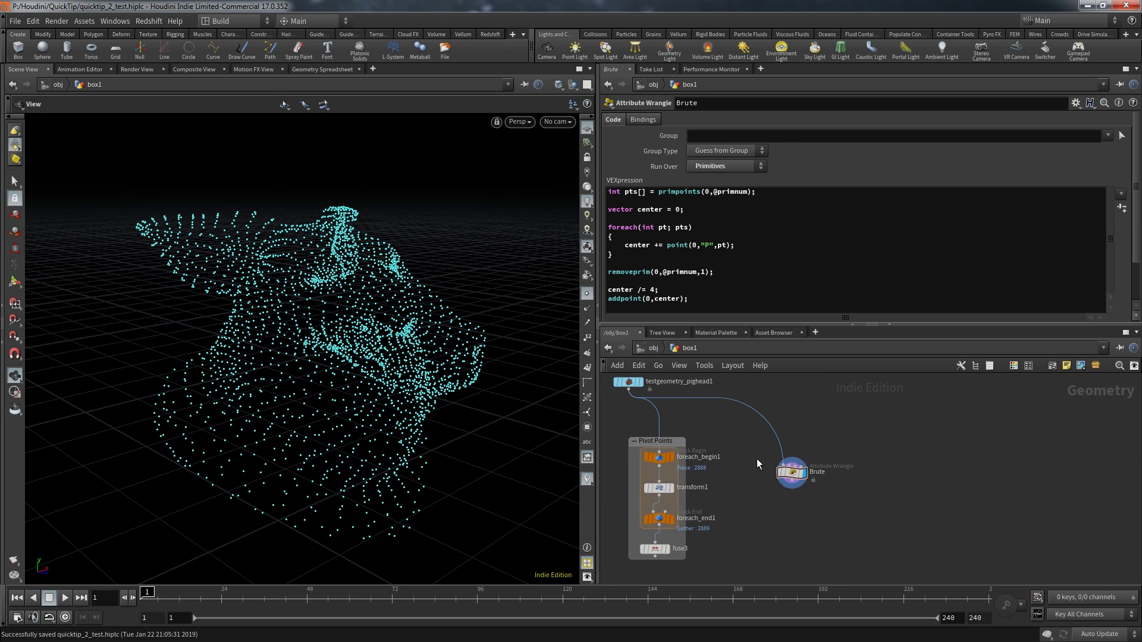
Add a Remesh node fed by testgeometry_pighead1 and display its result
{"action": "key", "text": "Tab"}
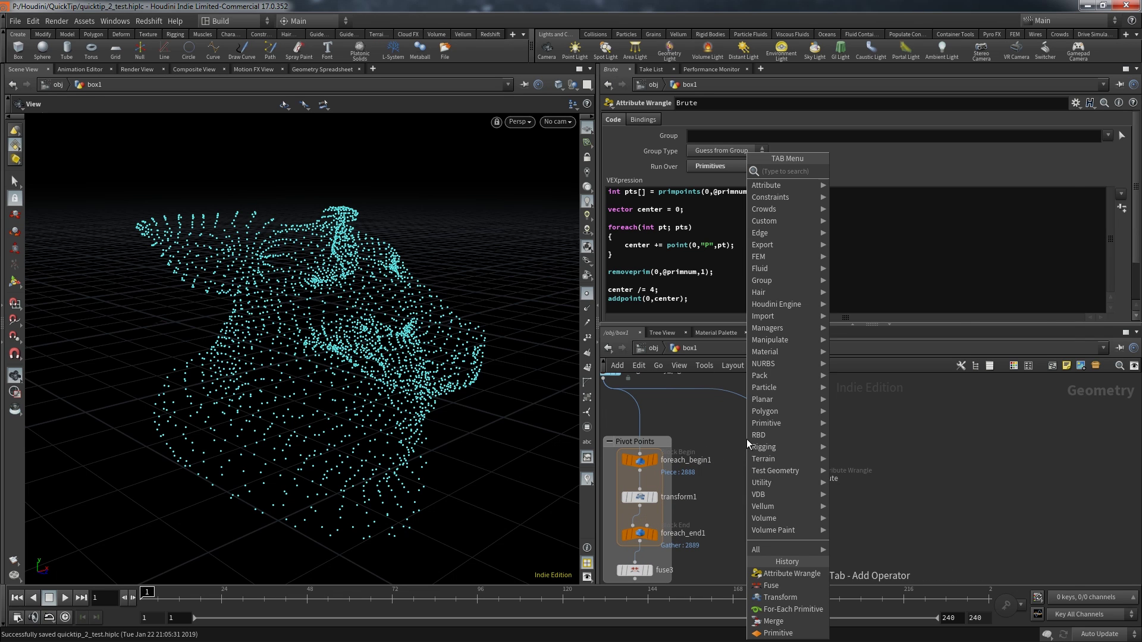
{"action": "type", "text": "asse"}
{"action": "key", "text": "Return"}
{"action": "left_click", "coordinate": [747, 439]}
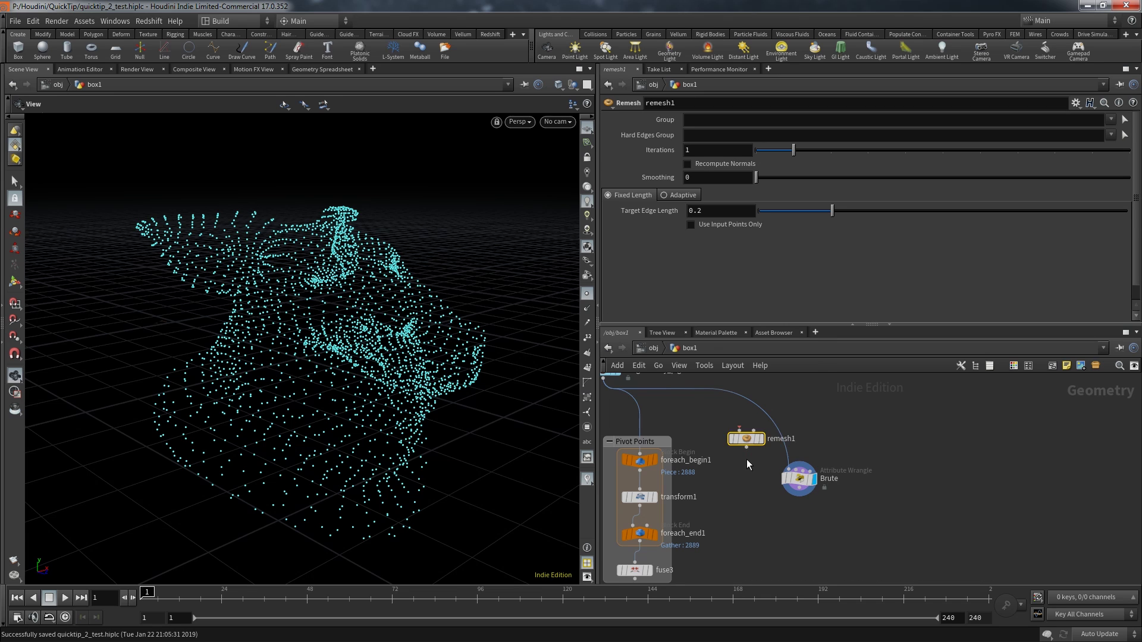
{"action": "scroll", "coordinate": [748, 459], "scroll_direction": "up", "scroll_amount": 1}
{"action": "left_click", "coordinate": [764, 435]}
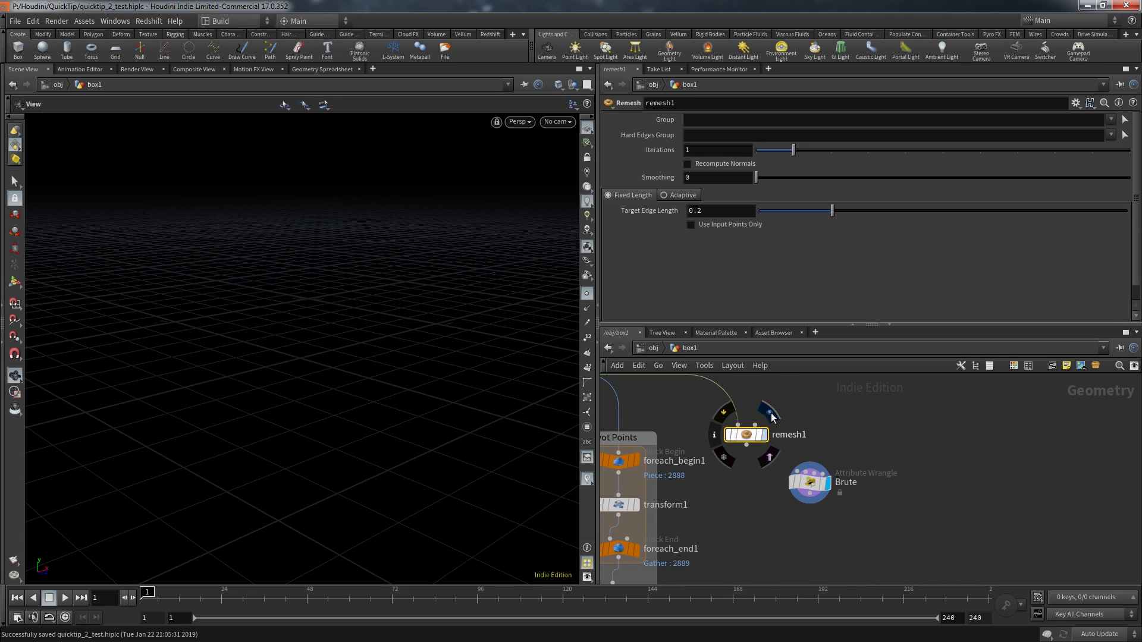
Bypass and re-enable remesh1 to compare the original faces with the remeshed triangles up close
{"action": "left_click", "coordinate": [725, 414]}
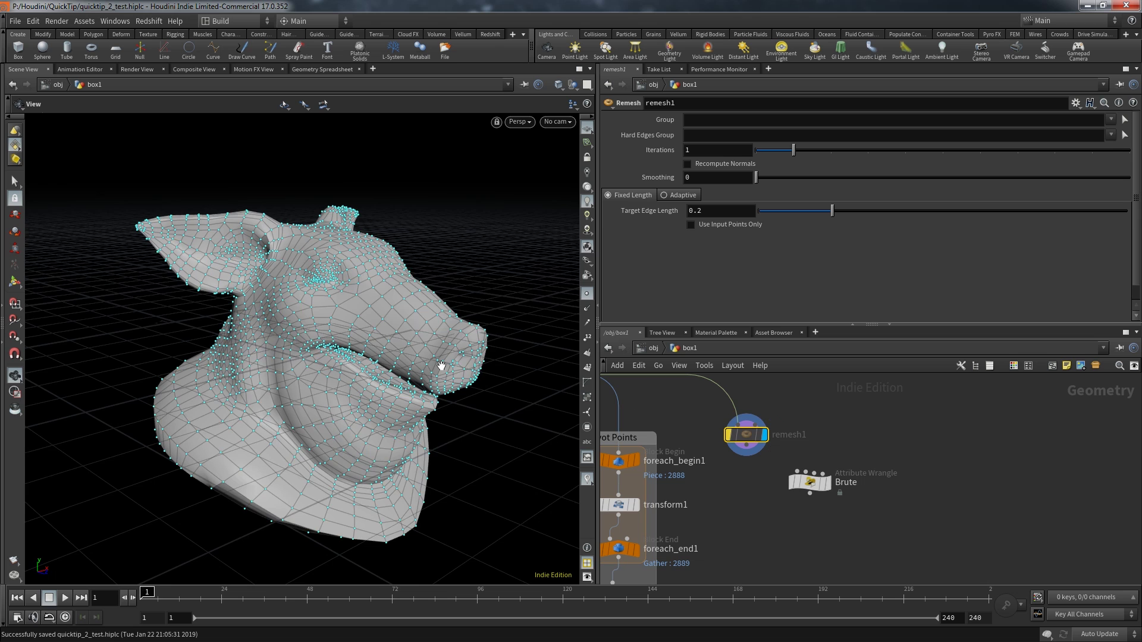
{"action": "scroll", "coordinate": [408, 351], "scroll_direction": "up", "scroll_amount": 5}
{"action": "left_click", "coordinate": [725, 415]}
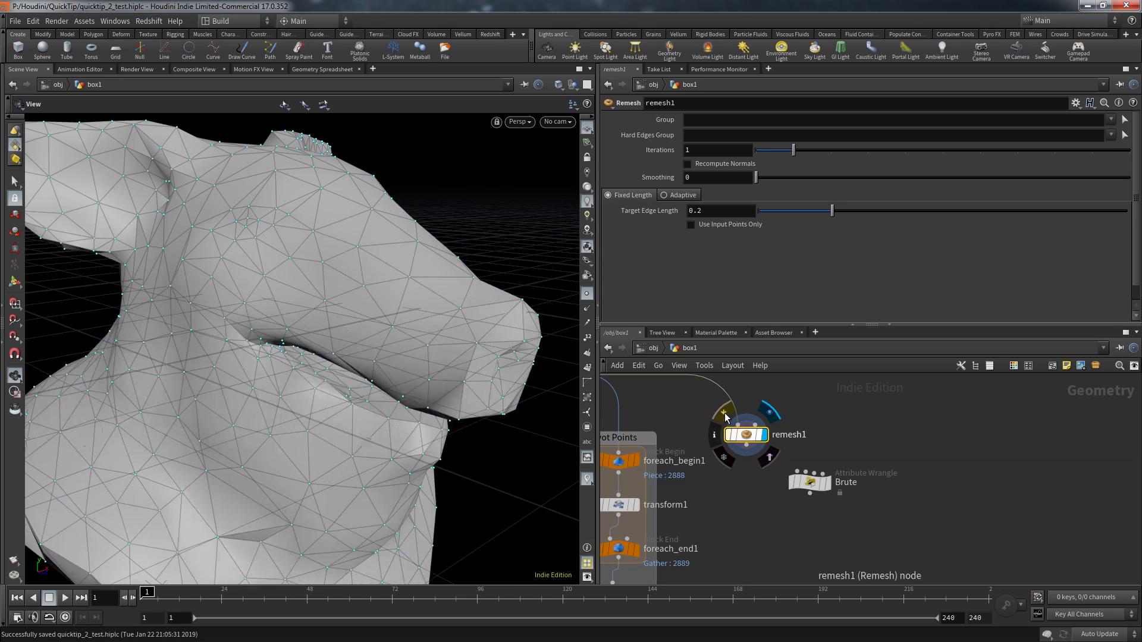
Wire remesh1 into Brute's first input and display Brute's output
{"action": "left_click", "coordinate": [746, 443]}
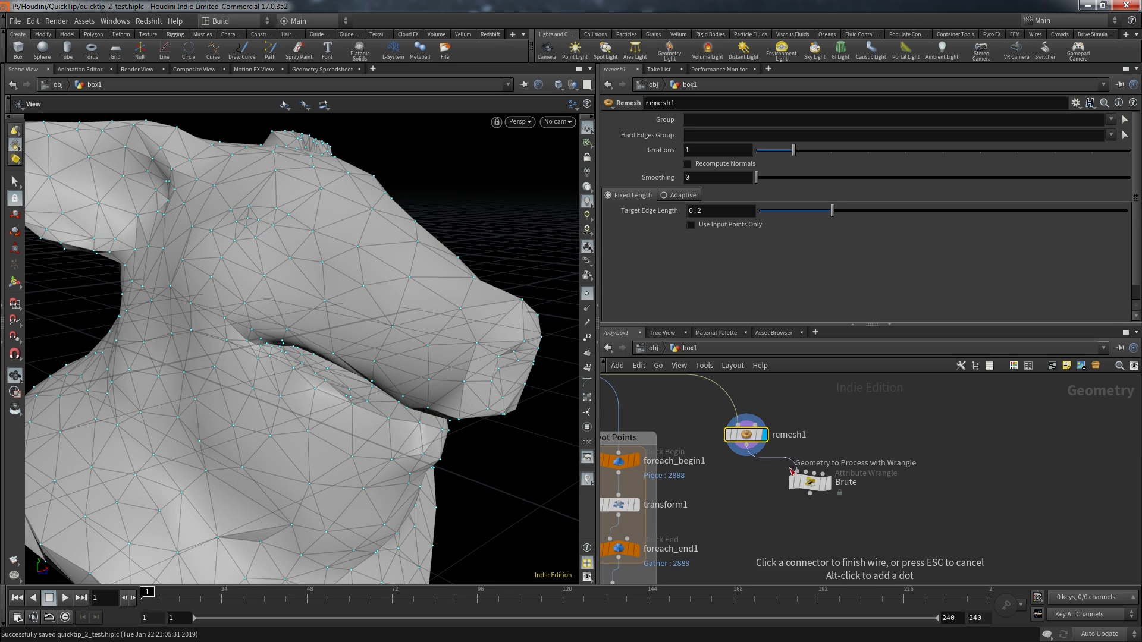
{"action": "left_click", "coordinate": [818, 487]}
{"action": "left_click", "coordinate": [814, 485]}
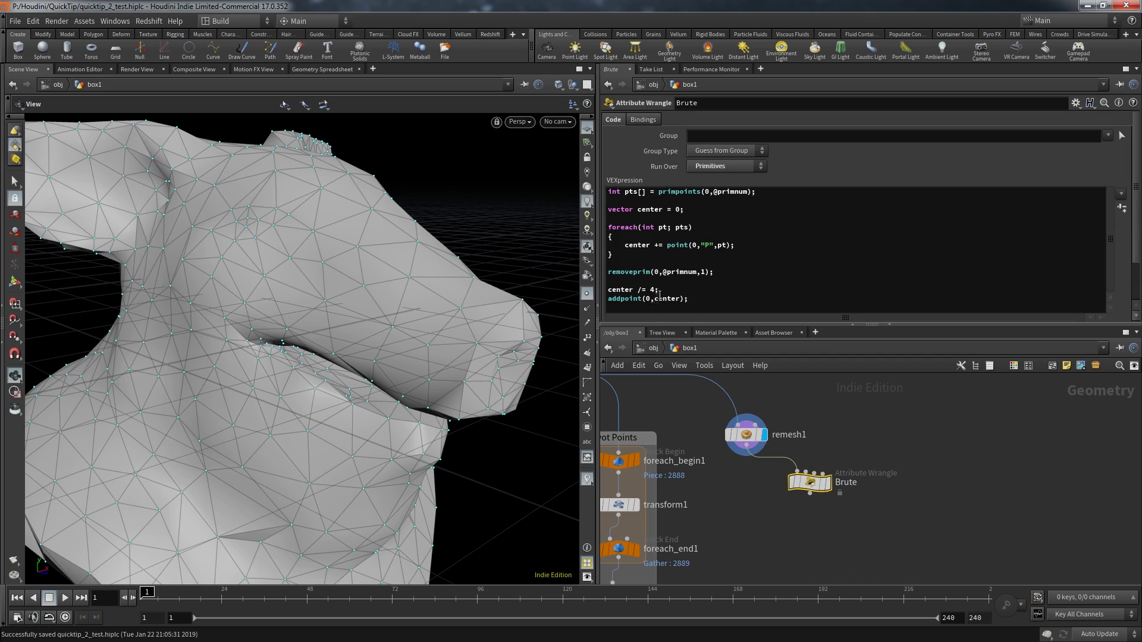
{"action": "left_click", "coordinate": [838, 464]}
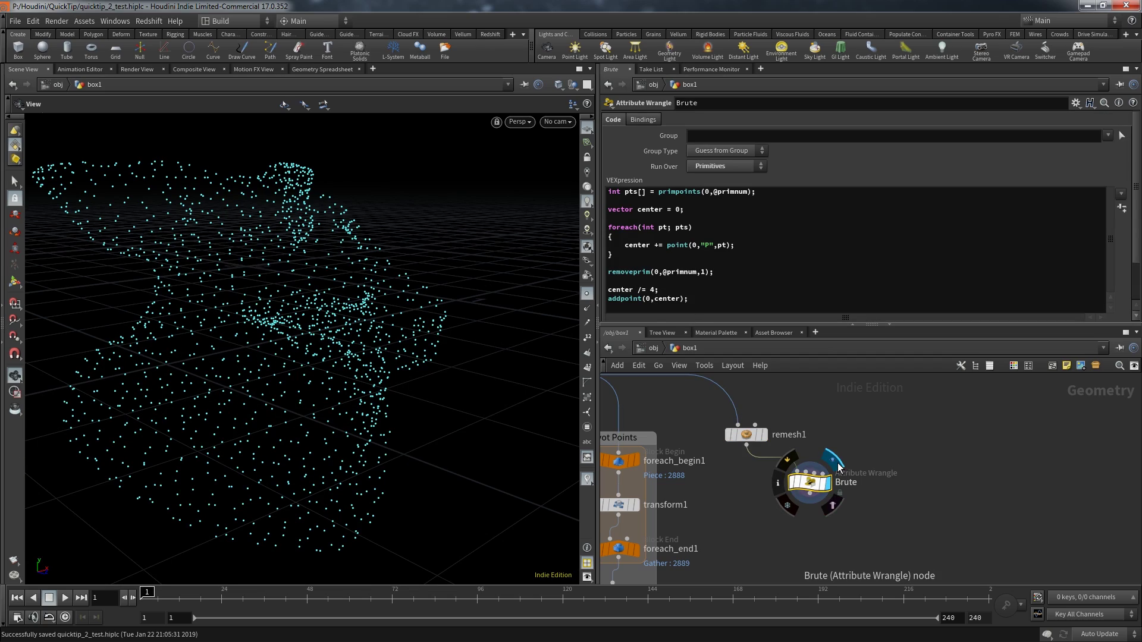
Template remesh1 as a wireframe reference and make Brute's VEX code divide center by len(pts)
{"action": "left_click", "coordinate": [764, 435]}
{"action": "left_click_drag", "start_coordinate": [472, 382], "coordinate": [553, 351]}
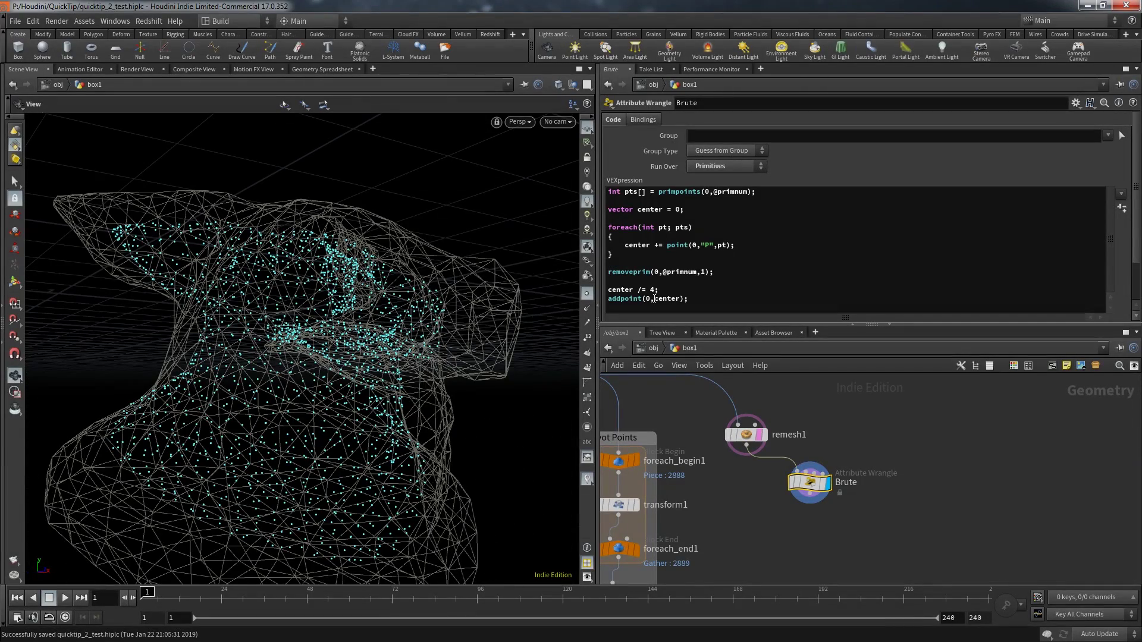
{"action": "double_click", "coordinate": [652, 290]}
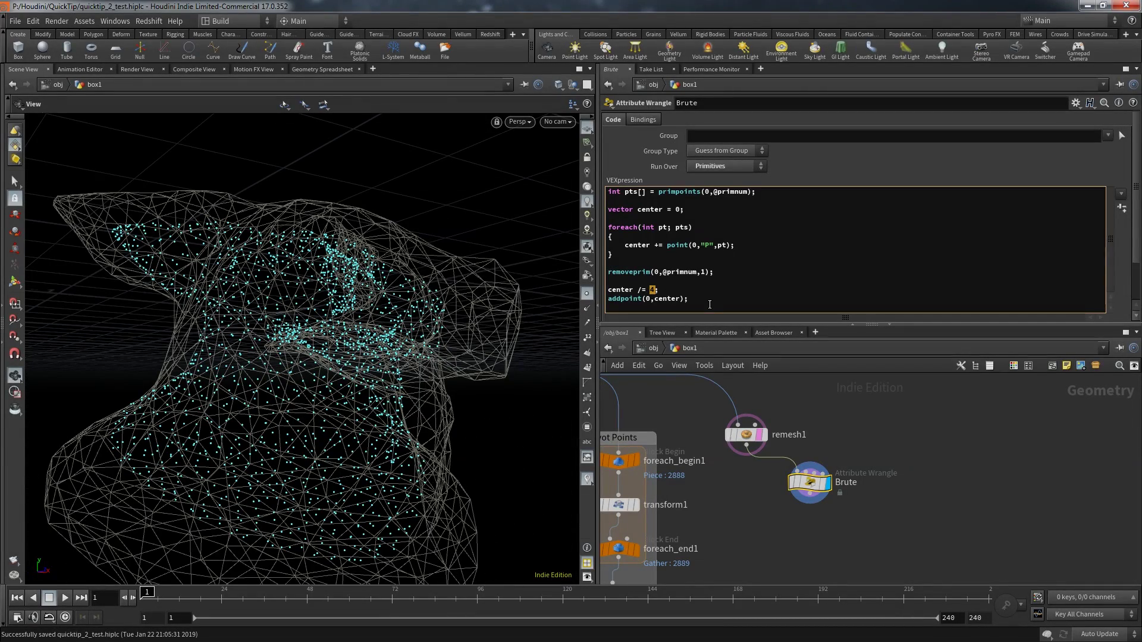
{"action": "type", "text": "len(pts)"}
{"action": "left_click", "coordinate": [855, 429]}
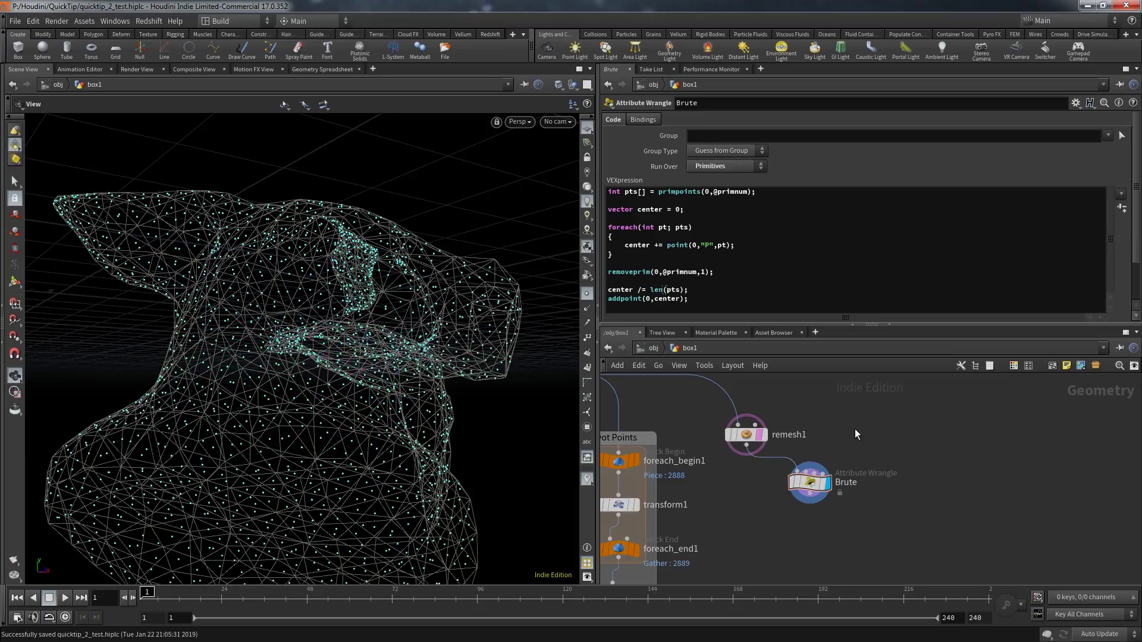
{"action": "left_click_drag", "start_coordinate": [423, 238], "coordinate": [377, 260]}
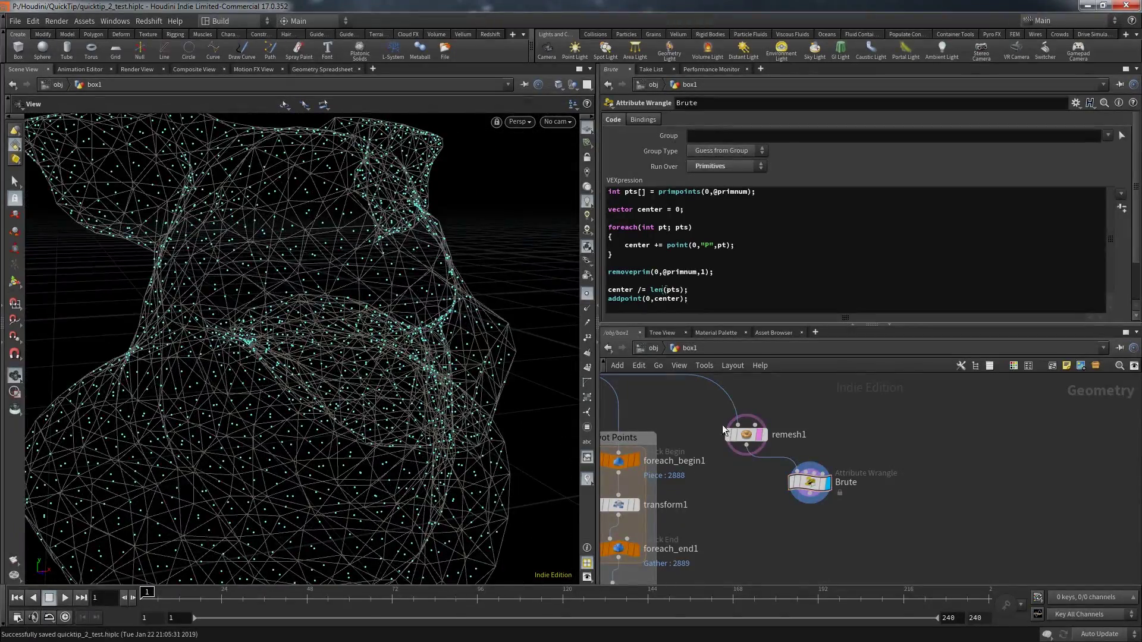
Bypass remesh1 with its template off, shift Brute slightly down, and delete remesh1 so the pig head feeds Brute directly
{"action": "left_click", "coordinate": [726, 417]}
{"action": "scroll", "coordinate": [375, 325], "scroll_direction": "down", "scroll_amount": 2}
{"action": "mouse_move", "coordinate": [368, 322]}
{"action": "left_mouse_down"}
{"action": "mouse_move", "coordinate": [429, 327]}
{"action": "mouse_move", "coordinate": [366, 321]}
{"action": "left_mouse_up"}
{"action": "scroll", "coordinate": [375, 324], "scroll_direction": "down", "scroll_amount": 3}
{"action": "left_click", "coordinate": [766, 457]}
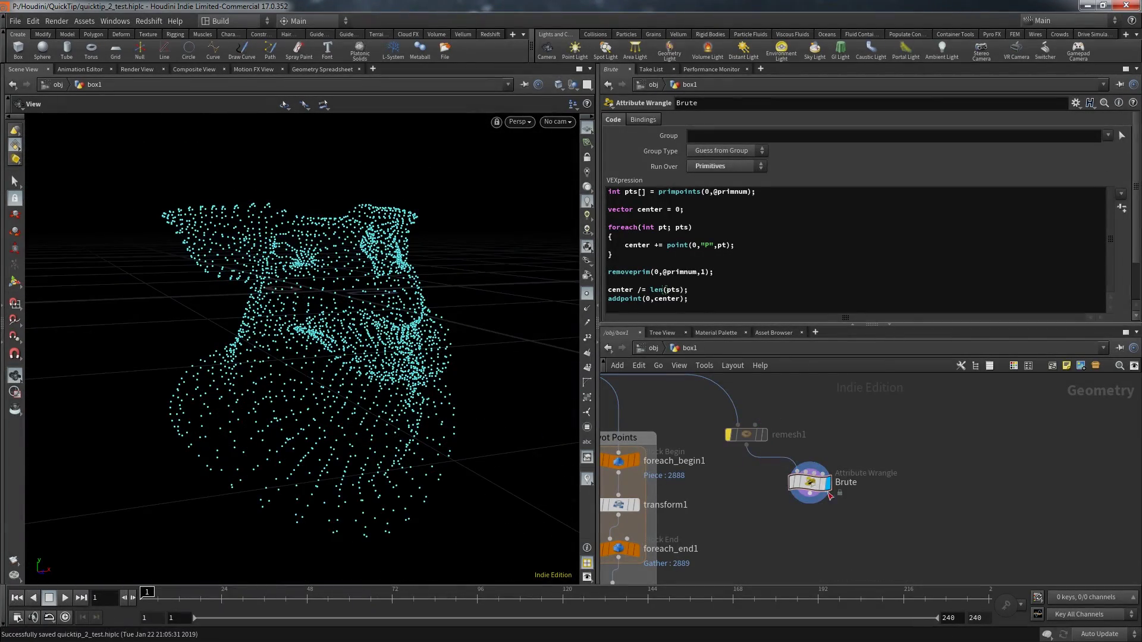
{"action": "left_click_drag", "start_coordinate": [808, 485], "coordinate": [808, 501]}
{"action": "left_click", "coordinate": [744, 441]}
{"action": "key", "text": "Delete"}
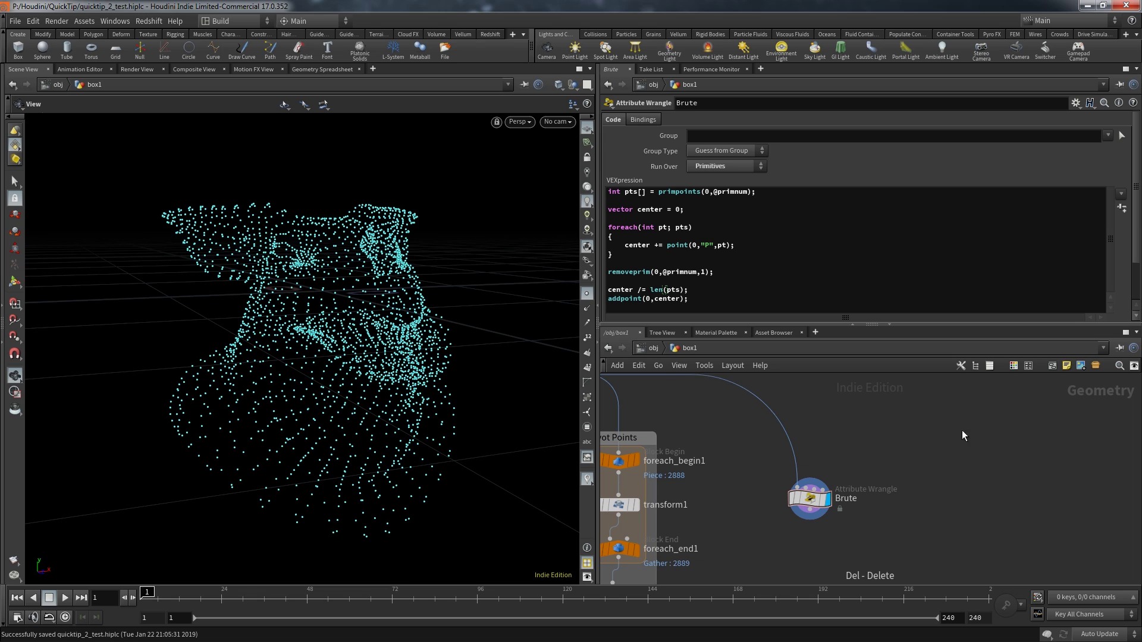
Enclose the Brute node in a network box titled "Brute Force"
{"action": "left_click", "coordinate": [810, 499]}
{"action": "left_click", "coordinate": [1047, 369]}
{"action": "scroll", "coordinate": [805, 461], "scroll_direction": "down", "scroll_amount": 3}
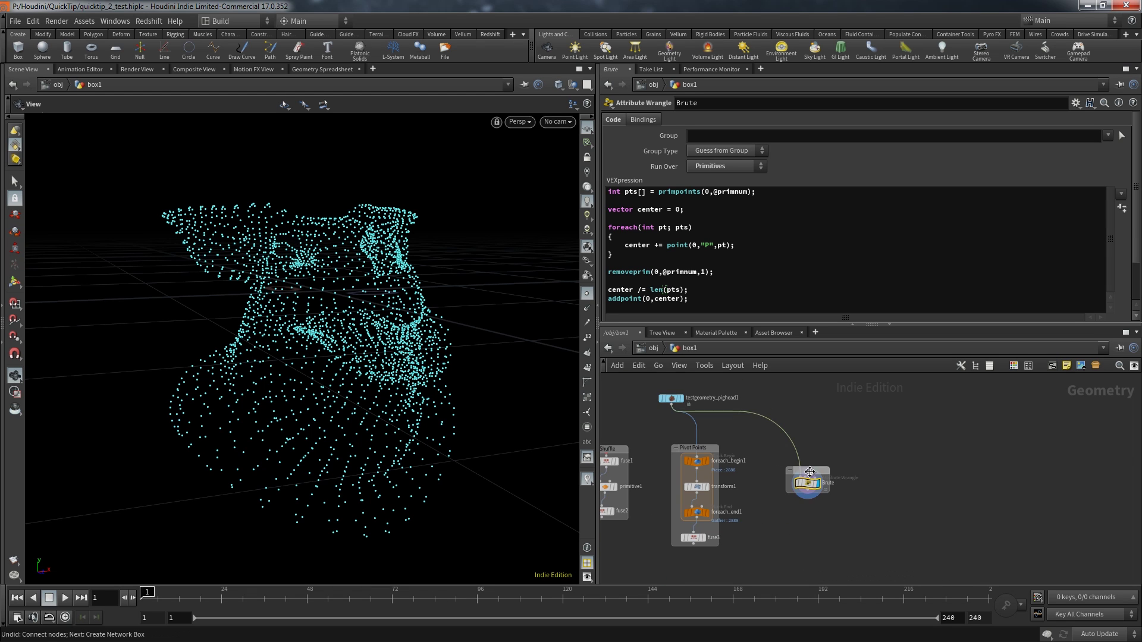
{"action": "left_click_drag", "start_coordinate": [808, 470], "coordinate": [789, 453]}
{"action": "scroll", "coordinate": [790, 453], "scroll_direction": "up", "scroll_amount": 4}
{"action": "left_click", "coordinate": [789, 452]}
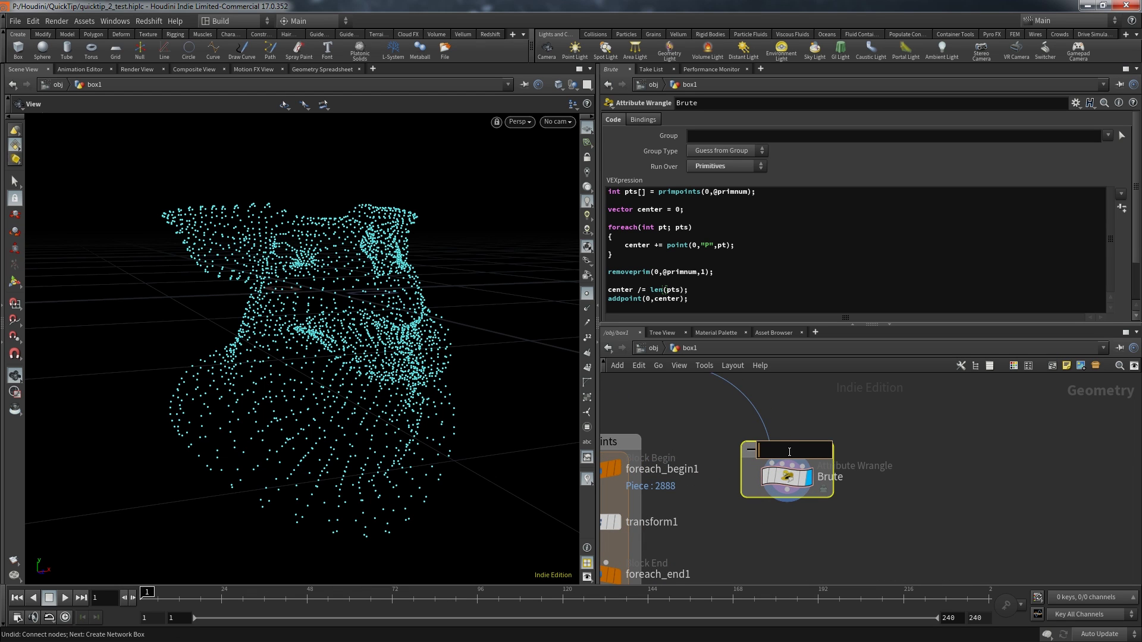
{"action": "type", "text": "Force"}
{"action": "key", "text": "Return"}
{"action": "scroll", "coordinate": [903, 479], "scroll_direction": "down", "scroll_amount": 4}
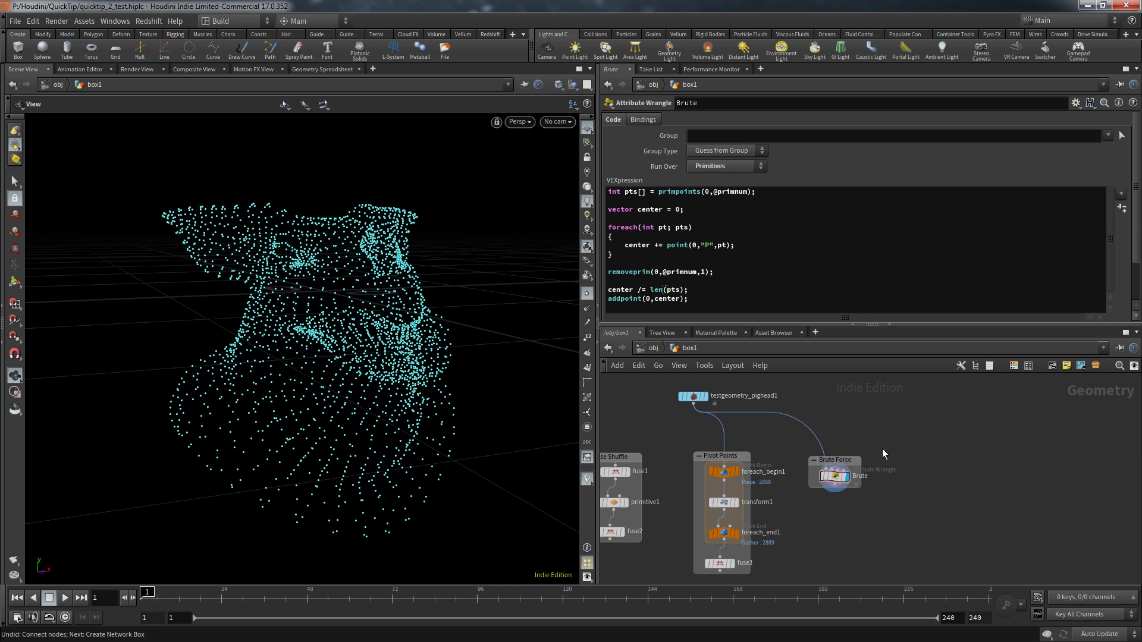
Add an Attribute Wrangle named lazy_code fed by testgeometry_pighead1 and display its output
{"action": "left_click", "coordinate": [694, 406]}
{"action": "key", "text": "Tab"}
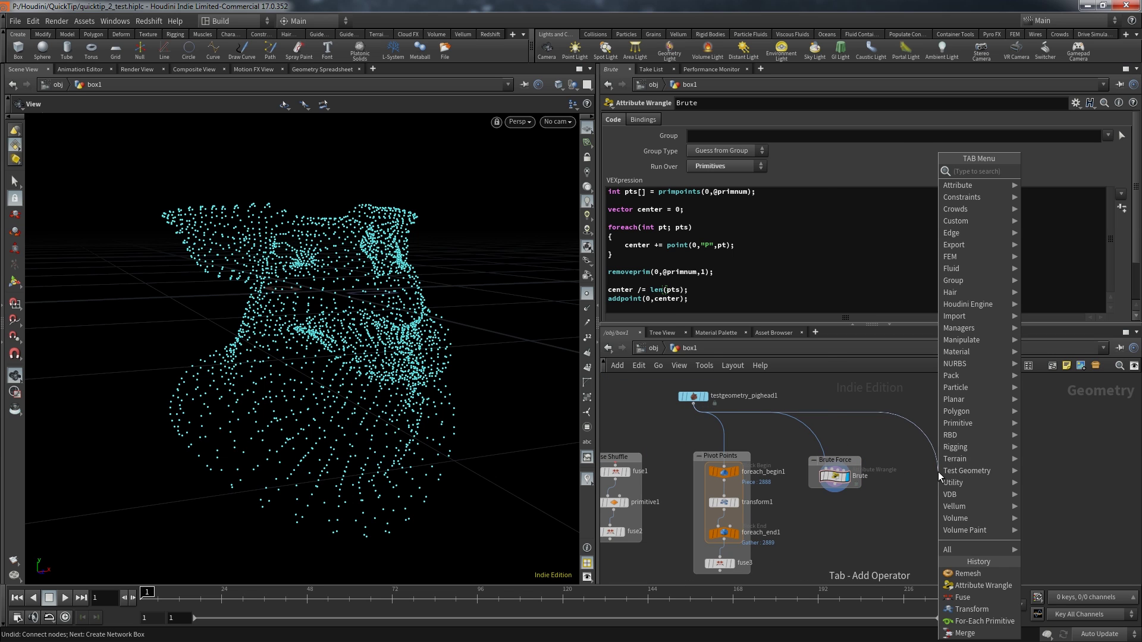
{"action": "type", "text": "aw"}
{"action": "key", "text": "Return"}
{"action": "key", "text": "Return"}
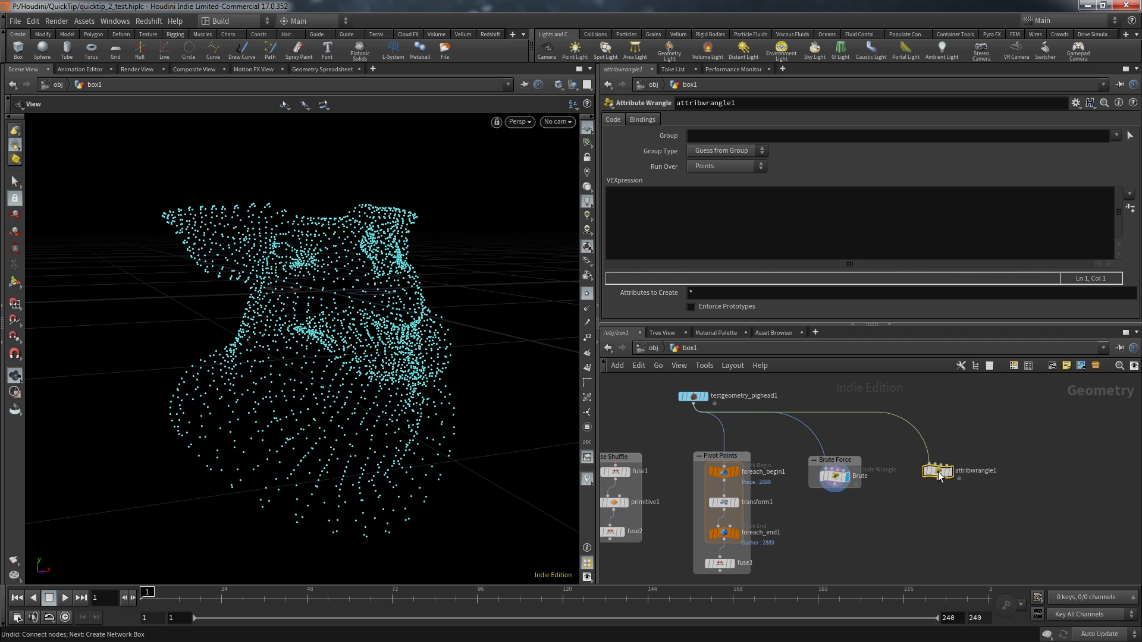
{"action": "scroll", "coordinate": [939, 476], "scroll_direction": "up", "scroll_amount": 3}
{"action": "double_click", "coordinate": [1003, 472]}
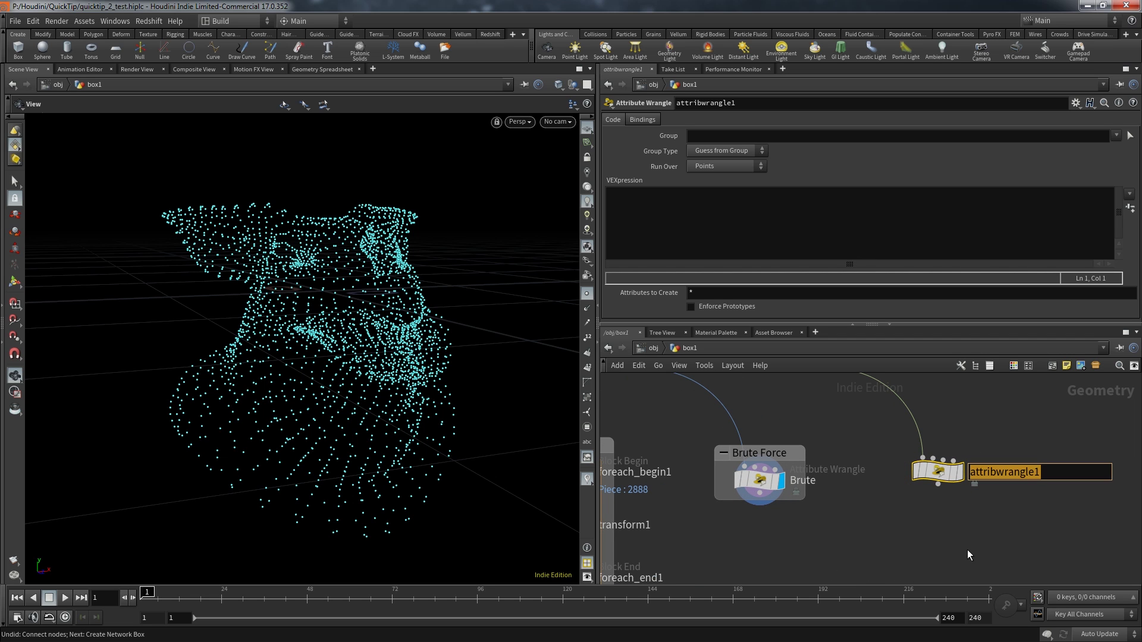
{"action": "type", "text": "lazy_code"}
{"action": "key", "text": "Return"}
{"action": "left_click", "coordinate": [969, 453]}
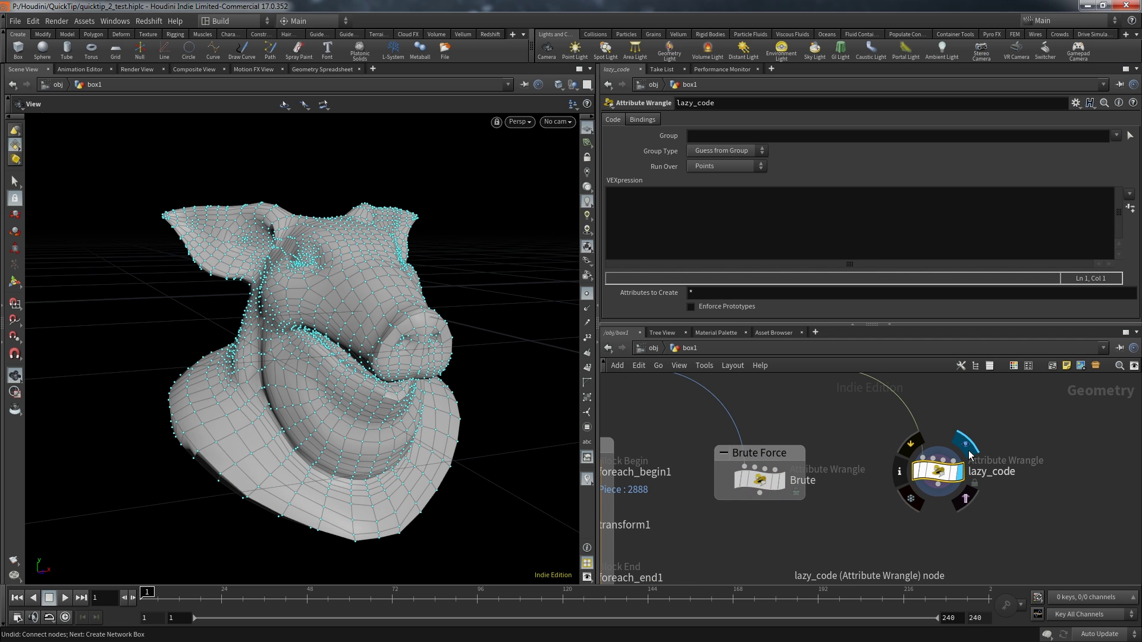
Set lazy_code to run over Primitives and enter the VEX line addpoint(0,@P);
{"action": "left_click", "coordinate": [725, 167]}
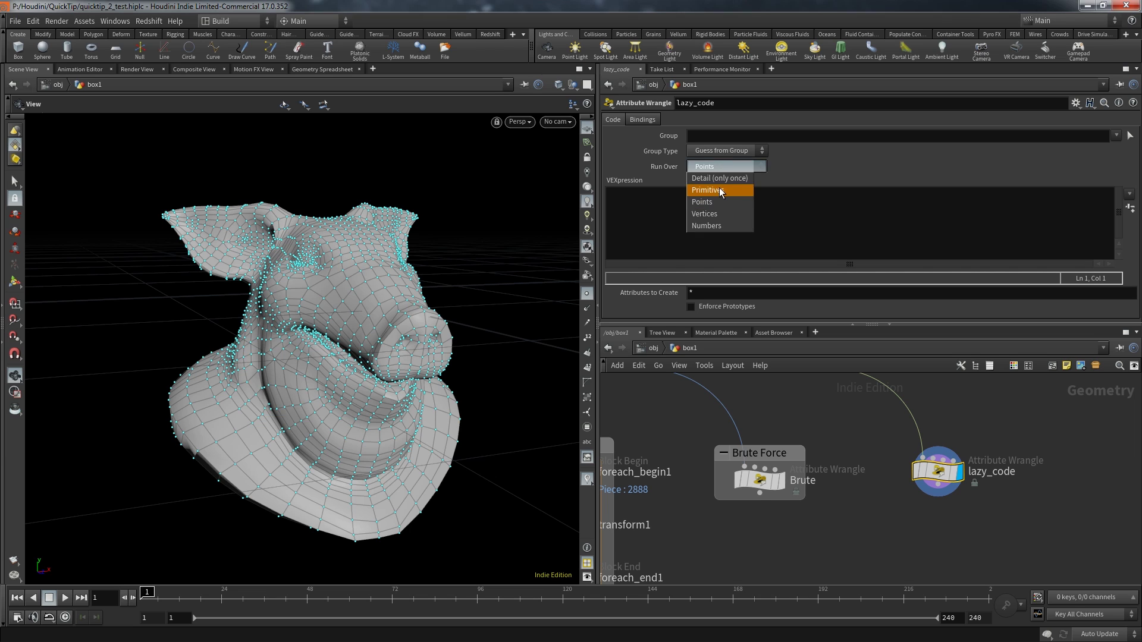
{"action": "left_click", "coordinate": [720, 188]}
{"action": "left_click", "coordinate": [716, 206]}
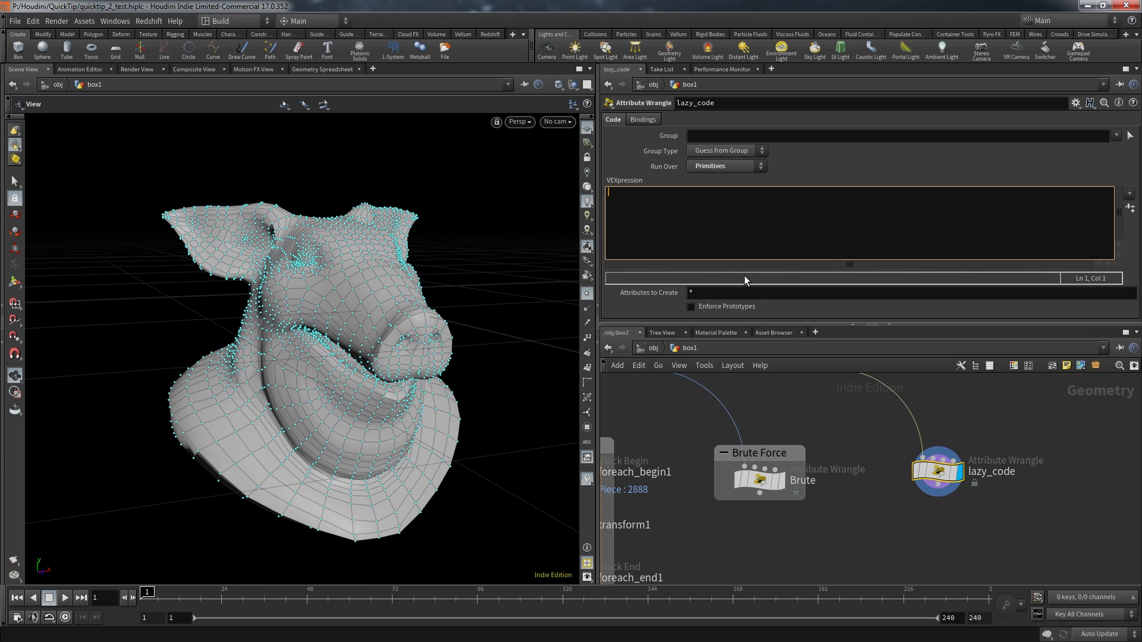
{"action": "type", "text": "addpoint"}
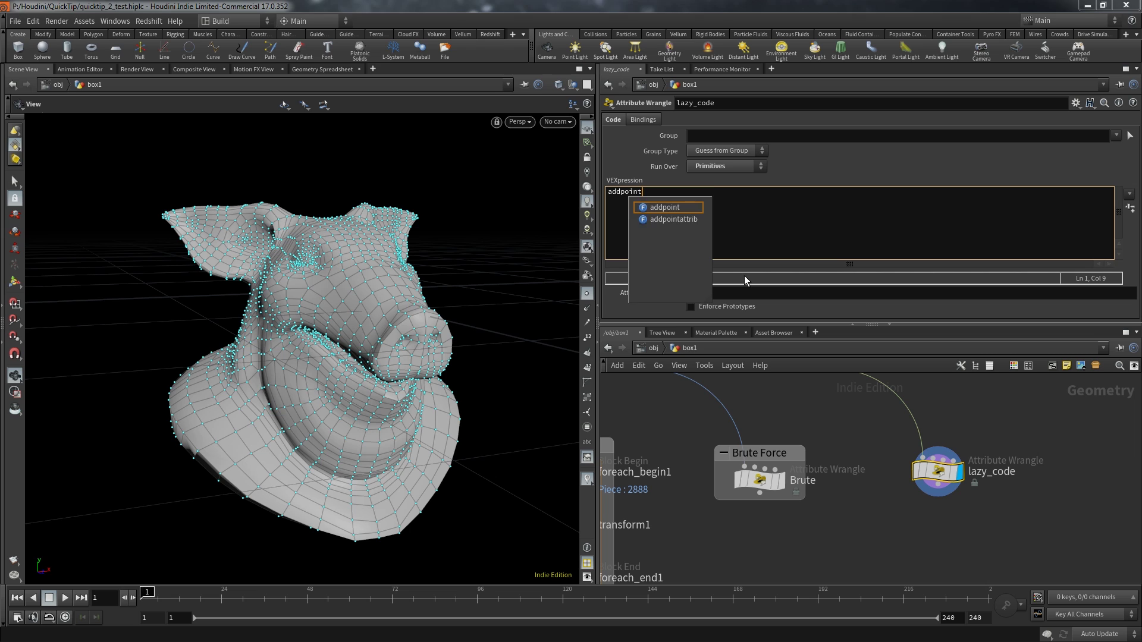
{"action": "type", "text": "(0,@P);"}
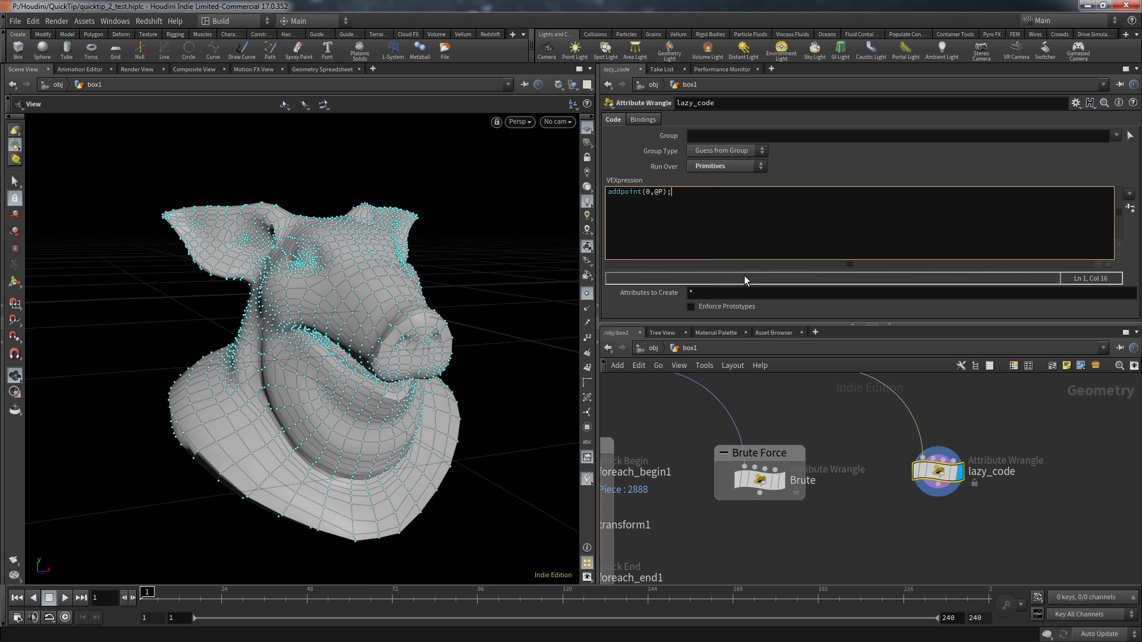
{"action": "left_click", "coordinate": [810, 408]}
{"action": "scroll", "coordinate": [376, 267], "scroll_direction": "up", "scroll_amount": 6}
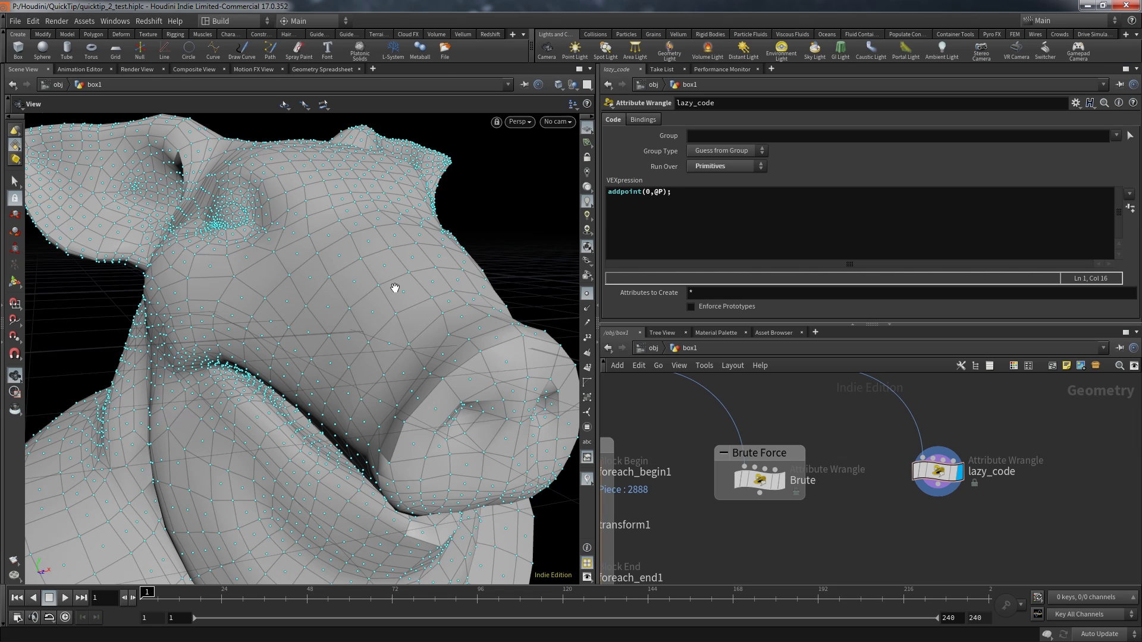
{"action": "left_click", "coordinate": [678, 217]}
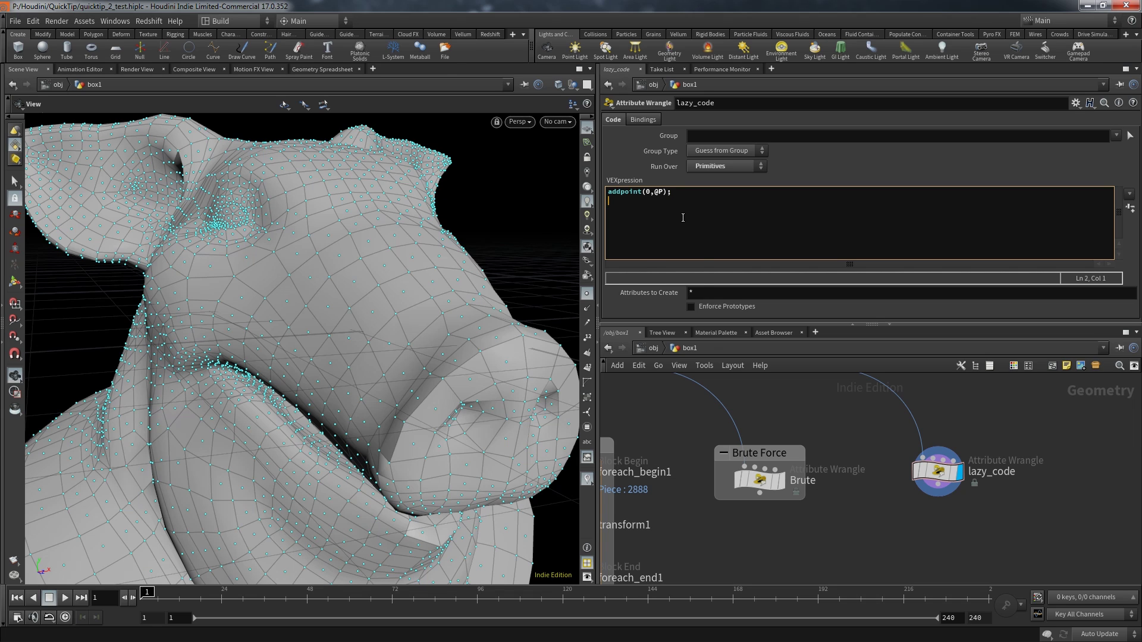
{"action": "type", "text": "removepoint(0,@primnum,1);"}
{"action": "left_click", "coordinate": [817, 416]}
{"action": "left_click_drag", "start_coordinate": [425, 390], "coordinate": [364, 357]}
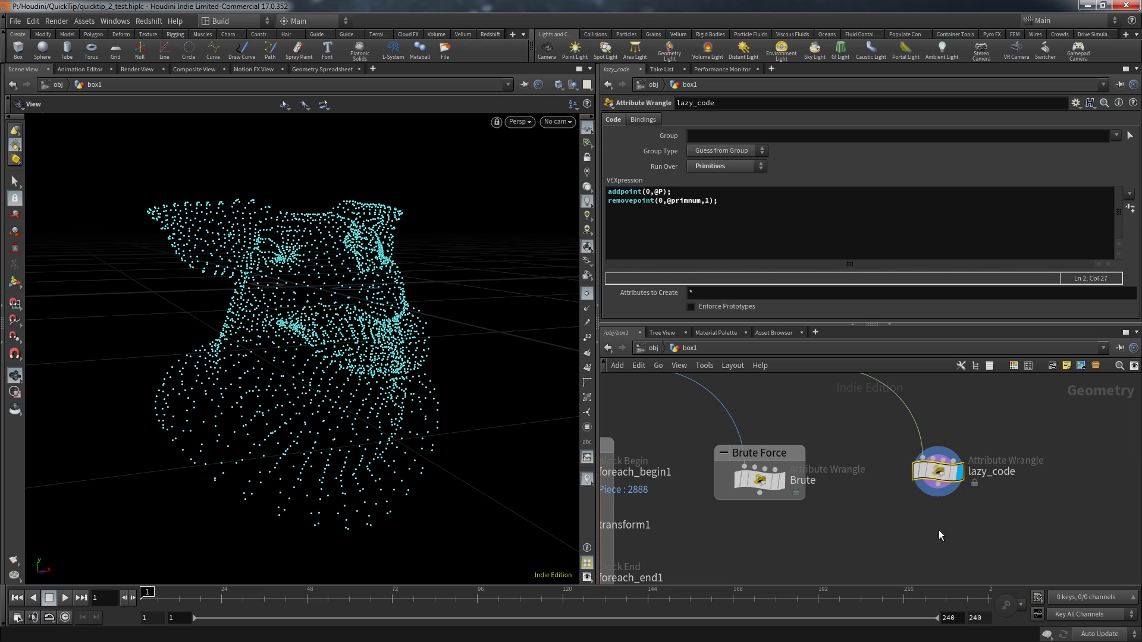
Enclose lazy_code in a network box titled "Lazy", quotation marks included, and save the scene
{"action": "left_click", "coordinate": [1054, 365]}
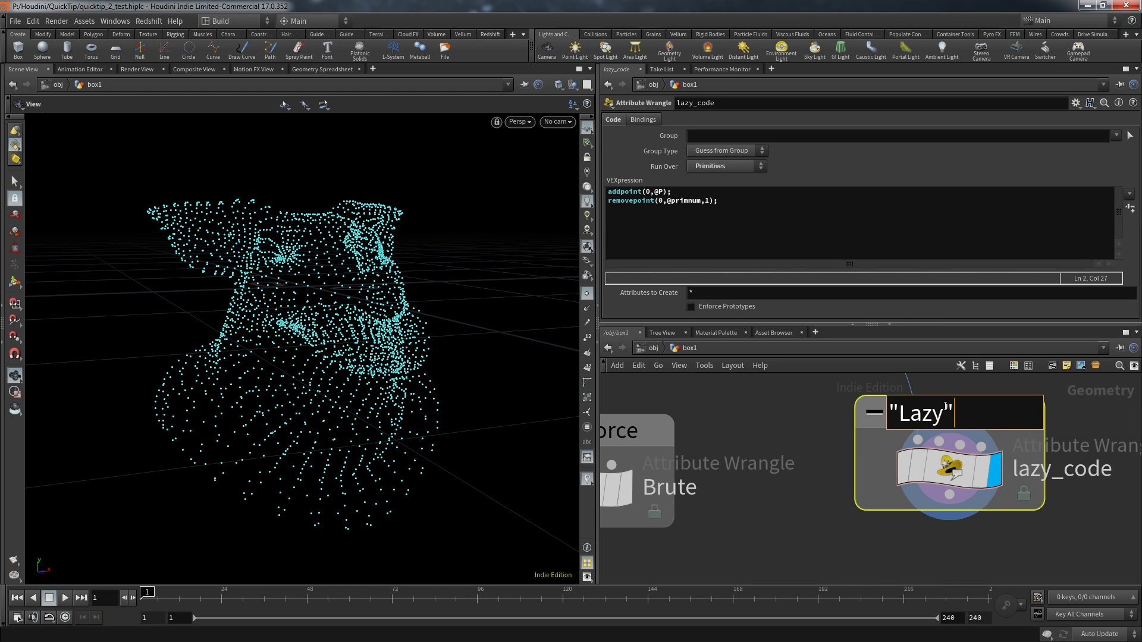
{"action": "key", "text": "Return"}
{"action": "scroll", "coordinate": [987, 490], "scroll_direction": "down", "scroll_amount": 3}
{"action": "key", "text": "ctrl+s"}
{"action": "scroll", "coordinate": [1015, 500], "scroll_direction": "down", "scroll_amount": 5}
{"action": "scroll", "coordinate": [1015, 502], "scroll_direction": "up", "scroll_amount": 2}
{"action": "middle_click_drag", "start_coordinate": [1015, 502], "coordinate": [931, 495]}
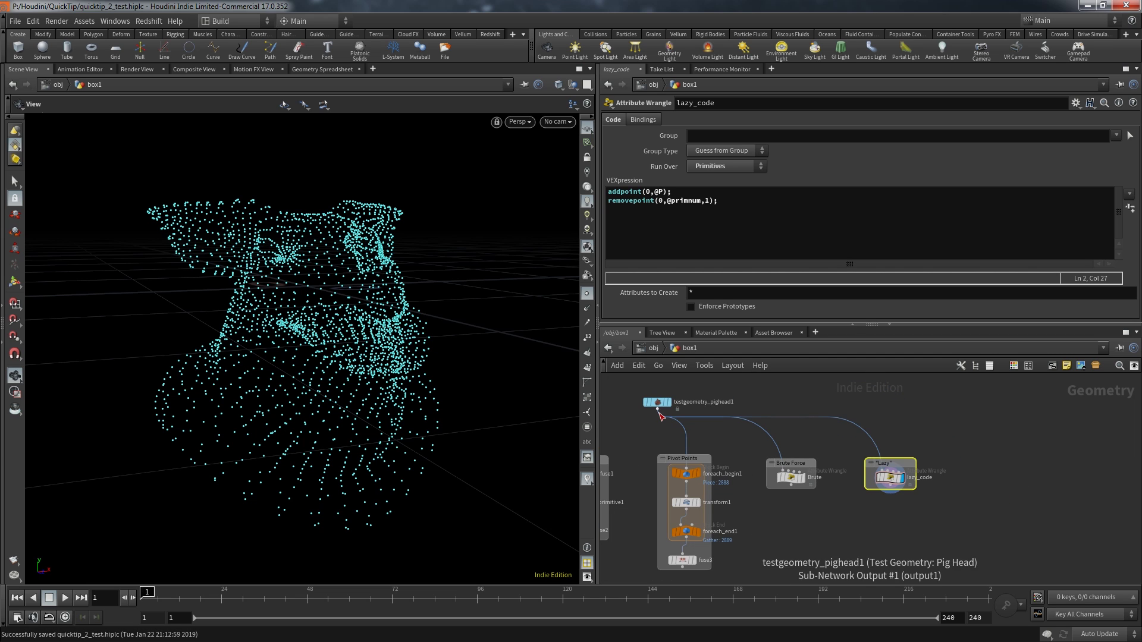
Add an Attribute Wrangle named backdoor beside the "Lazy" box, fed by testgeometry_pighead1
{"action": "left_click", "coordinate": [658, 409]}
{"action": "scroll", "coordinate": [916, 464], "scroll_direction": "up", "scroll_amount": 3}
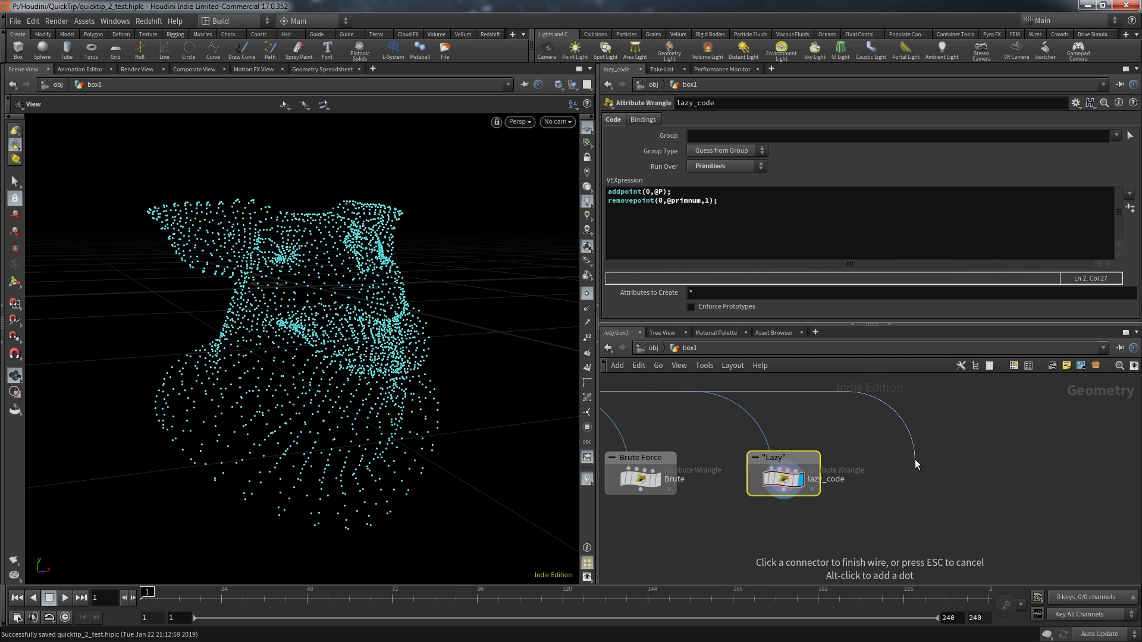
{"action": "key", "text": "Tab"}
{"action": "type", "text": "aw"}
{"action": "key", "text": "Return"}
{"action": "left_click_drag", "start_coordinate": [916, 461], "coordinate": [923, 470]}
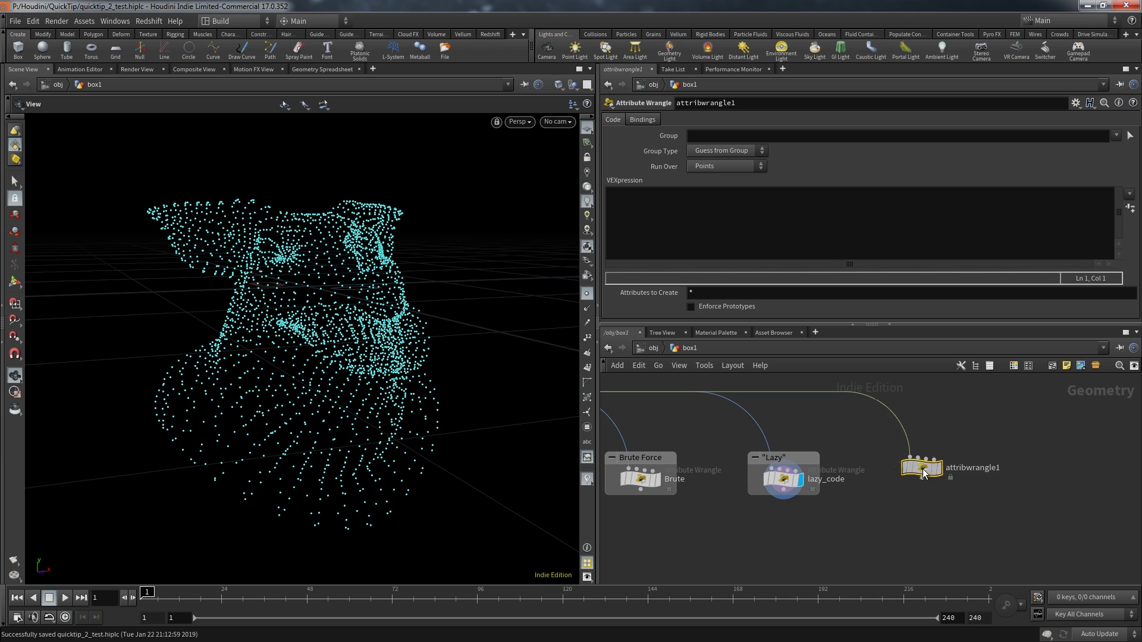
{"action": "scroll", "coordinate": [952, 482], "scroll_direction": "up", "scroll_amount": 3}
{"action": "double_click", "coordinate": [973, 467]}
{"action": "type", "text": "back"}
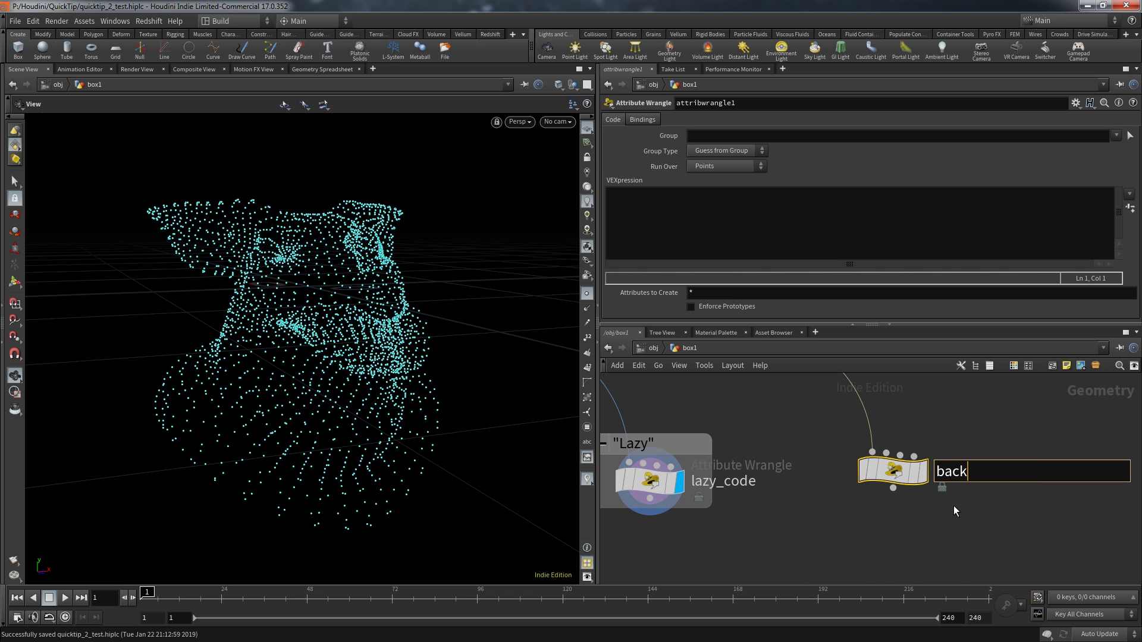
{"action": "type", "text": "door"}
{"action": "key", "text": "Return"}
Move the pig head's wire from backdoor's first input to its second input and display backdoor
{"action": "middle_click_drag", "start_coordinate": [923, 429], "coordinate": [897, 465]}
{"action": "scroll", "coordinate": [874, 469], "scroll_direction": "up", "scroll_amount": 3}
{"action": "left_click_drag", "start_coordinate": [829, 438], "coordinate": [858, 493]}
{"action": "left_click", "coordinate": [922, 480]}
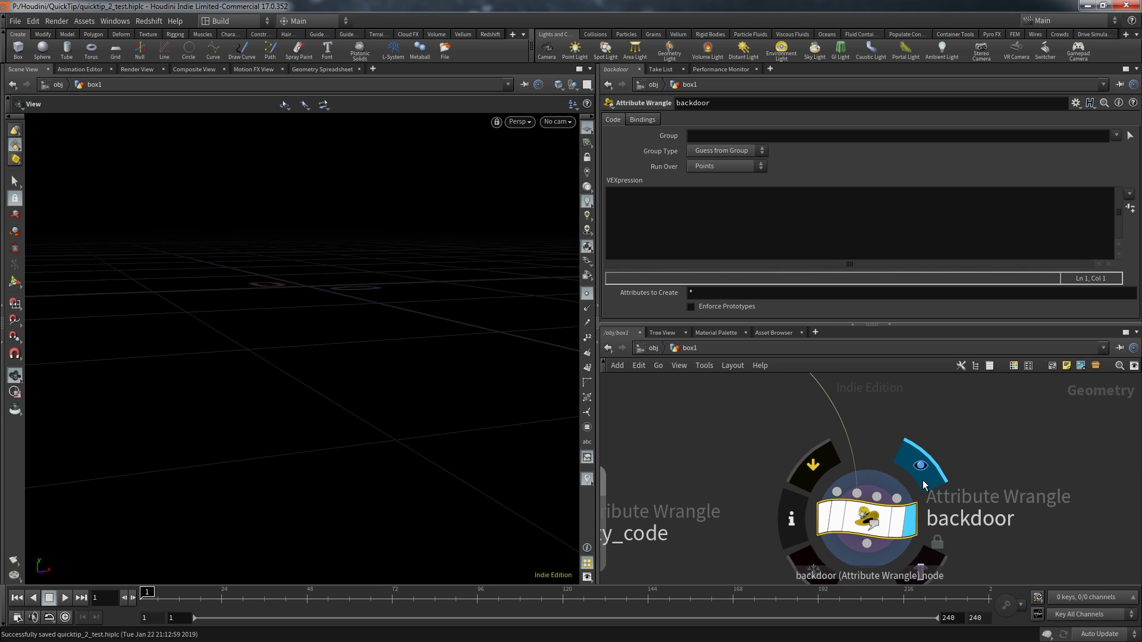
{"action": "scroll", "coordinate": [788, 531], "scroll_direction": "down", "scroll_amount": 2}
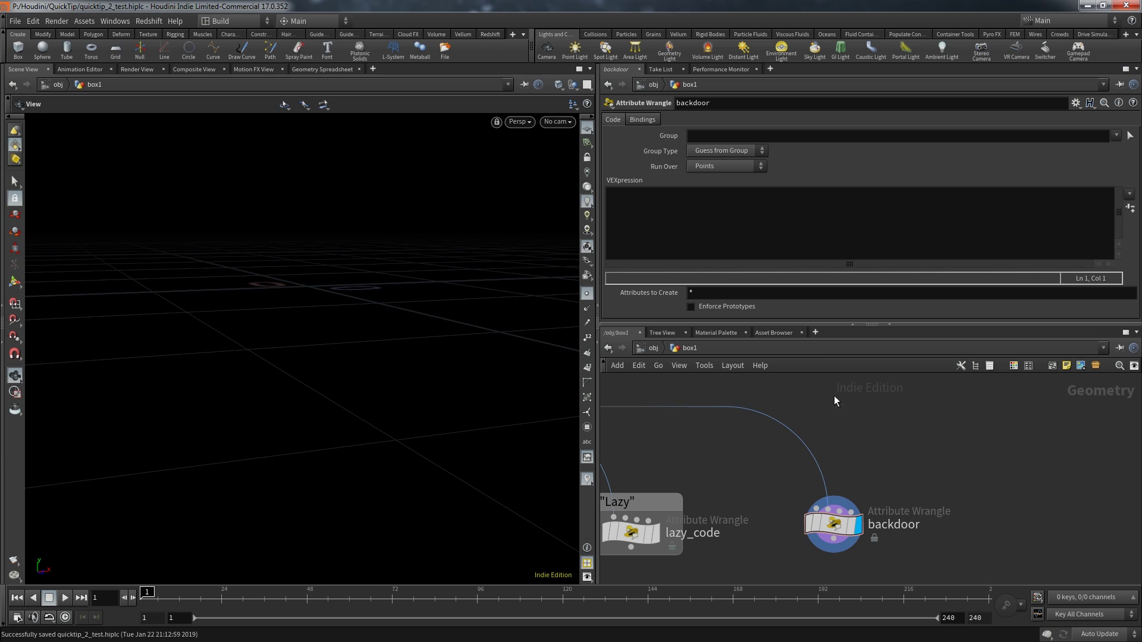
Set backdoor to run over Detail (only once) and enter the VEX line addpoint(0,getbbox_center(1));
{"action": "left_click", "coordinate": [735, 170]}
{"action": "left_click", "coordinate": [733, 178]}
{"action": "left_click", "coordinate": [765, 251]}
{"action": "type", "text": "addpoint"}
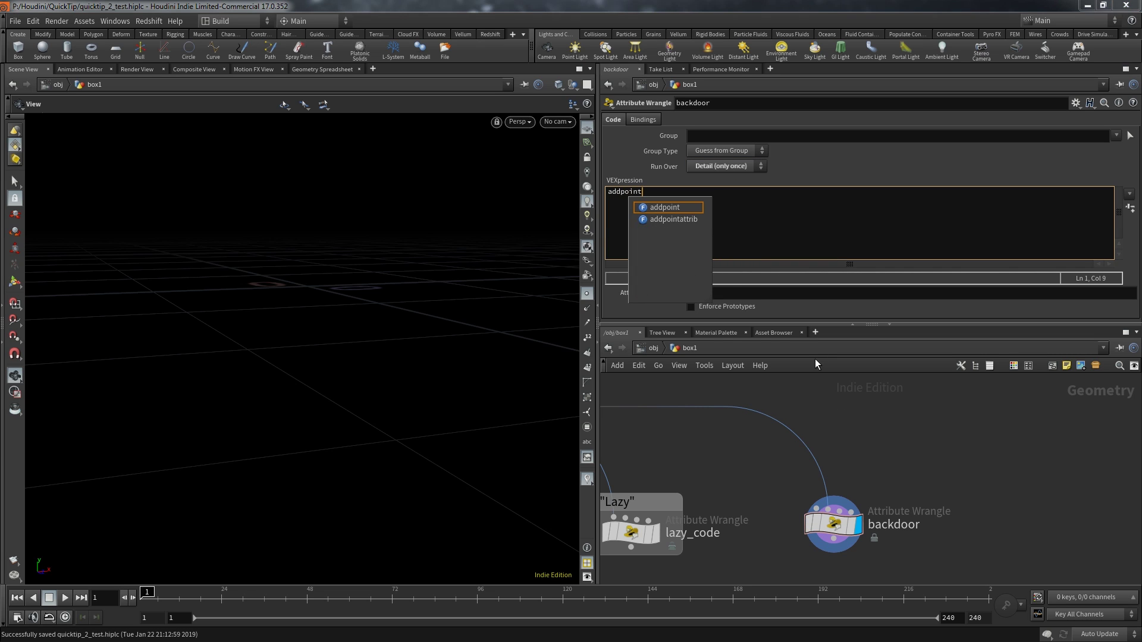
{"action": "type", "text": "(0,"}
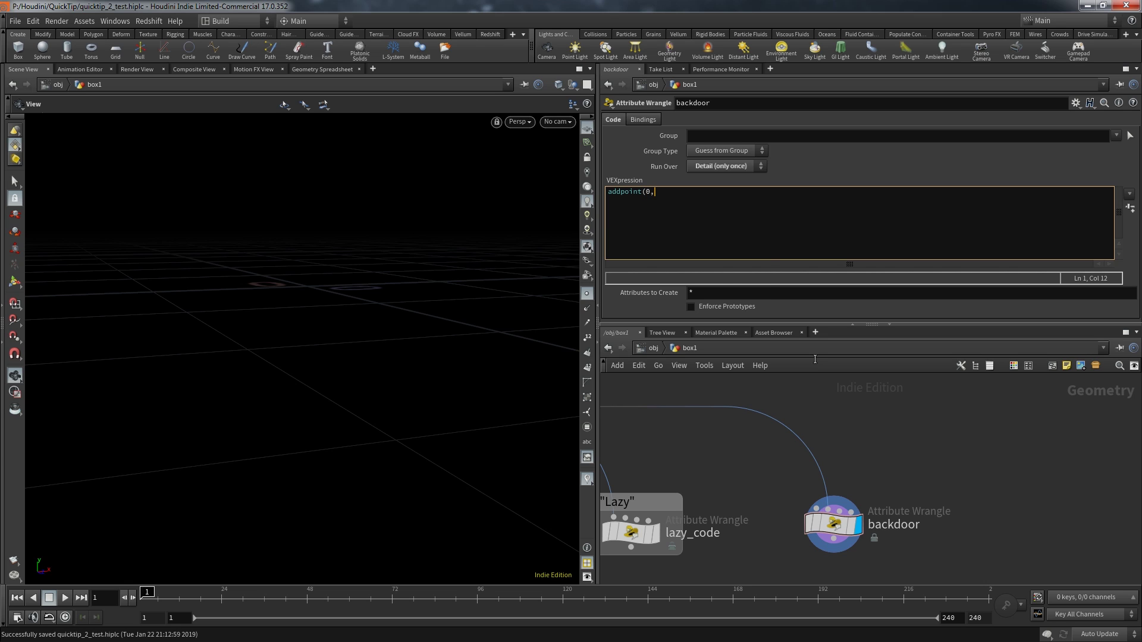
{"action": "type", "text": "get"}
{"action": "key", "text": "Down"}
{"action": "key", "text": "Down"}
{"action": "key", "text": "Down"}
{"action": "key", "text": "Return"}
{"action": "left_click", "coordinate": [845, 433]}
Template testgeometry_pighead1 so its wireframe shows around backdoor's point
{"action": "scroll", "coordinate": [766, 421], "scroll_direction": "down", "scroll_amount": 3}
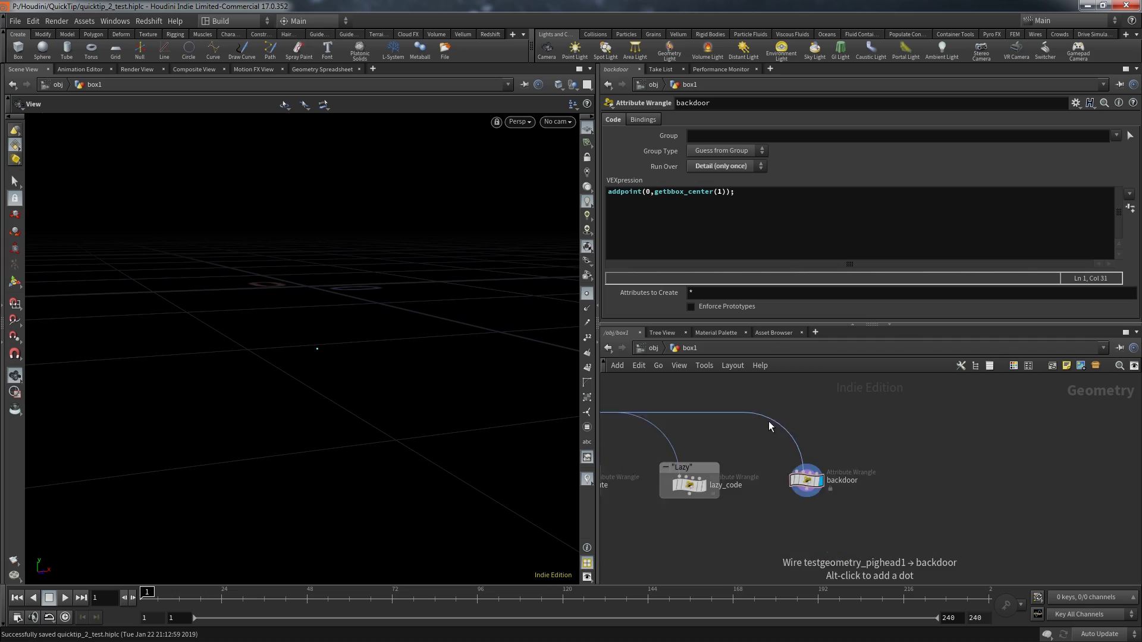
{"action": "middle_click_drag", "start_coordinate": [758, 429], "coordinate": [981, 495]}
{"action": "left_click", "coordinate": [652, 478]}
{"action": "mouse_move", "coordinate": [358, 385]}
{"action": "left_mouse_down"}
{"action": "mouse_move", "coordinate": [420, 377]}
{"action": "mouse_move", "coordinate": [342, 380]}
{"action": "mouse_move", "coordinate": [356, 381]}
{"action": "left_mouse_up"}
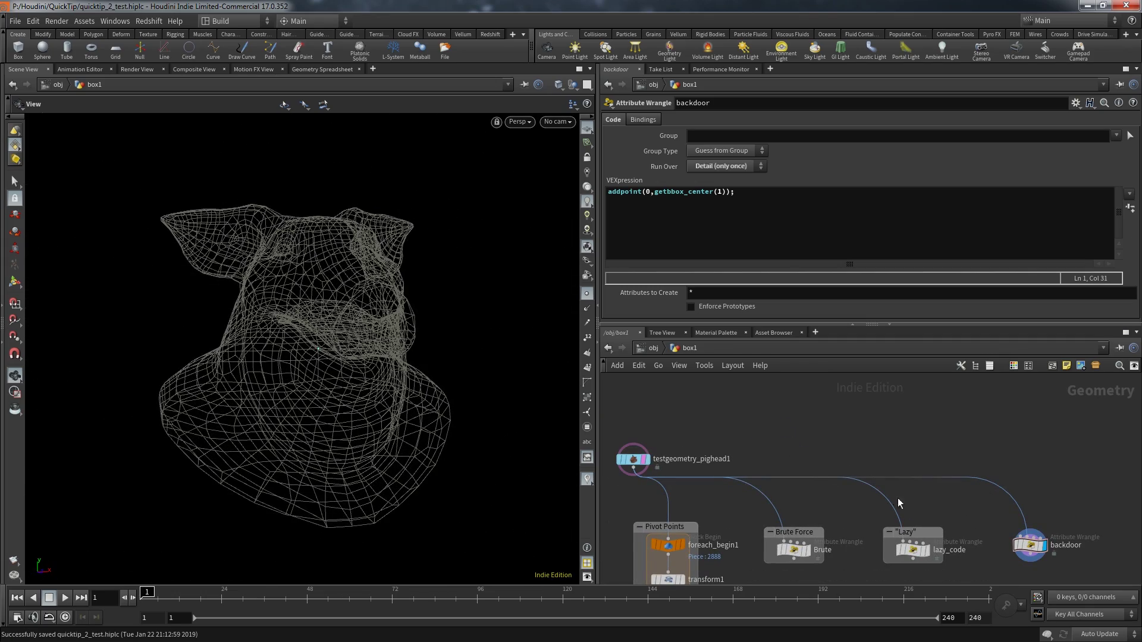
Add a For-Each Primitive loop beside the backdoor wrangle
{"action": "scroll", "coordinate": [901, 504], "scroll_direction": "up", "scroll_amount": 5}
{"action": "middle_click_drag", "start_coordinate": [948, 494], "coordinate": [824, 472]}
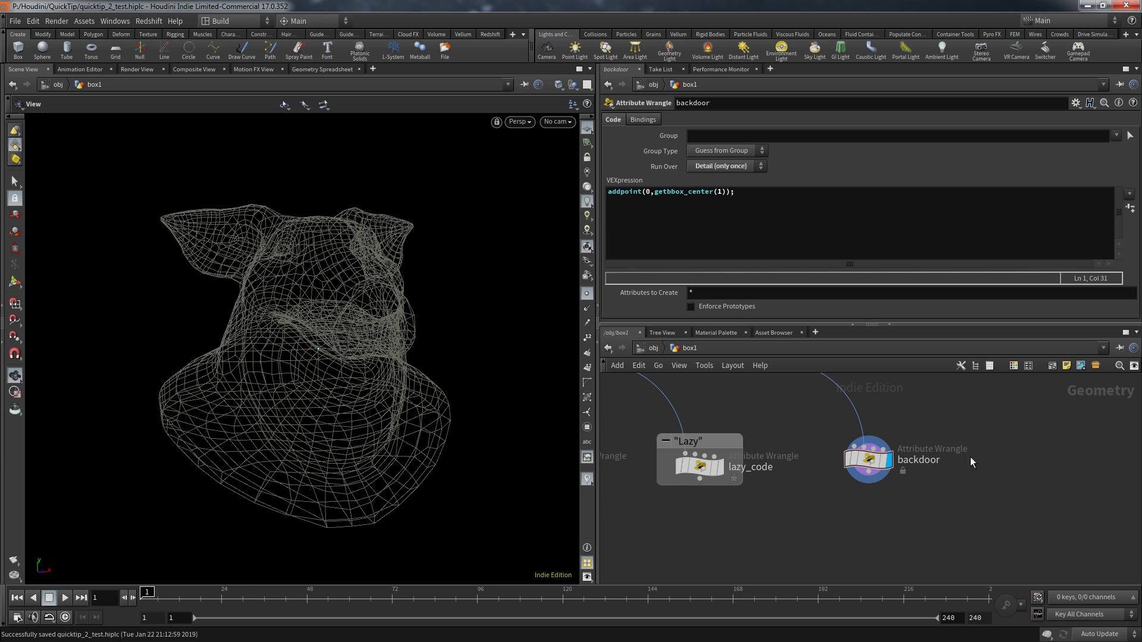
{"action": "key", "text": "Tab"}
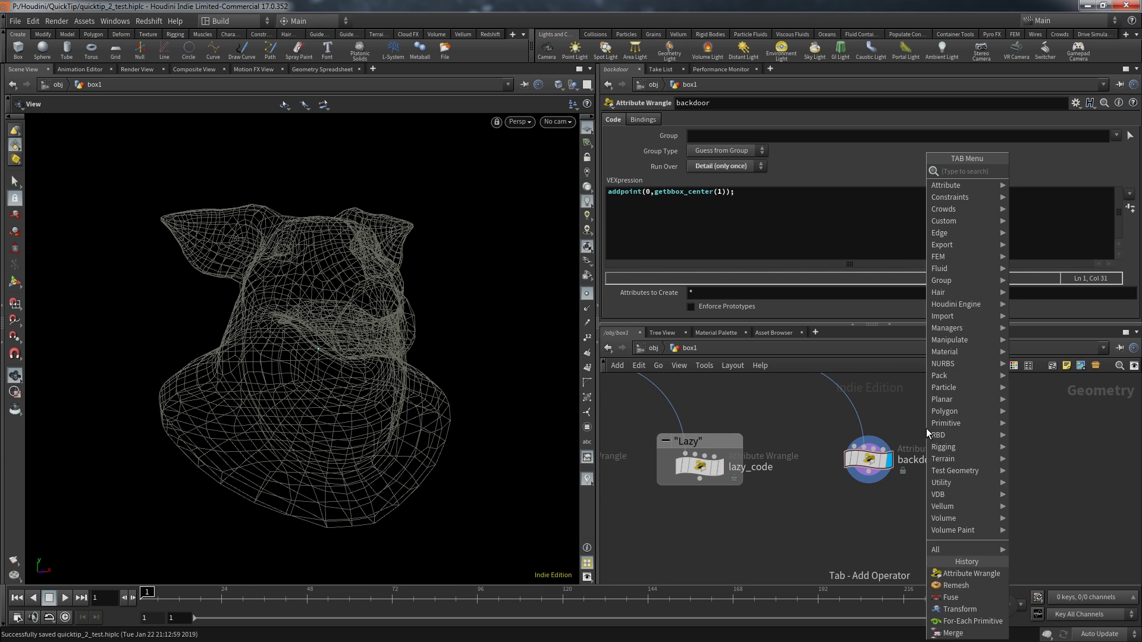
{"action": "type", "text": "for"}
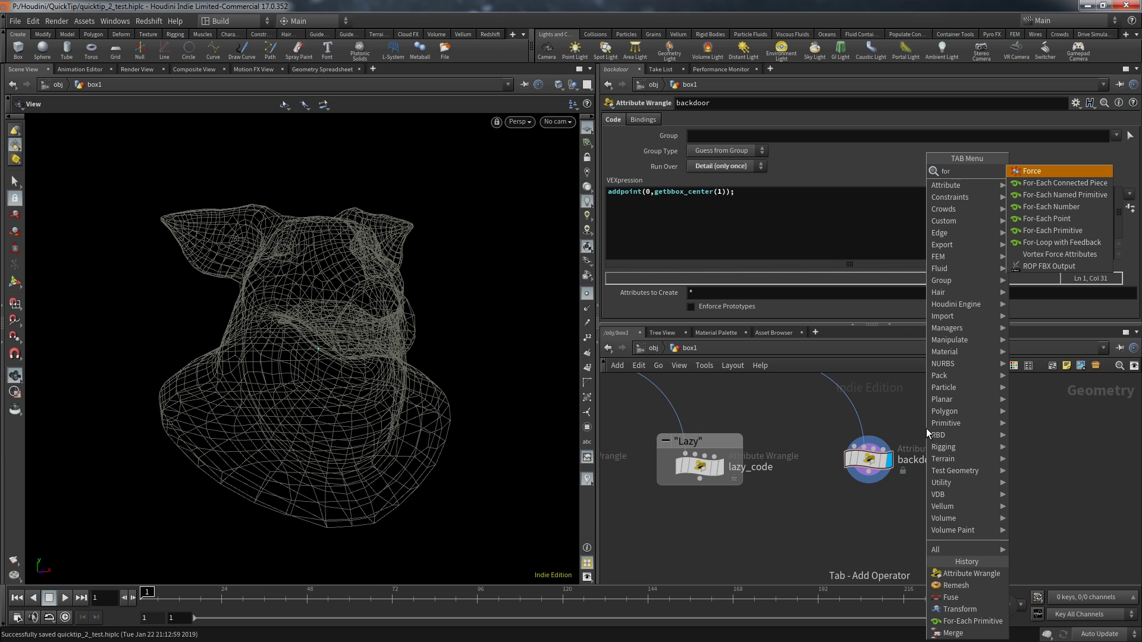
{"action": "key", "text": "Down"}
{"action": "key", "text": "Down"}
{"action": "key", "text": "Down"}
{"action": "key", "text": "Down"}
{"action": "key", "text": "Down"}
{"action": "key", "text": "Return"}
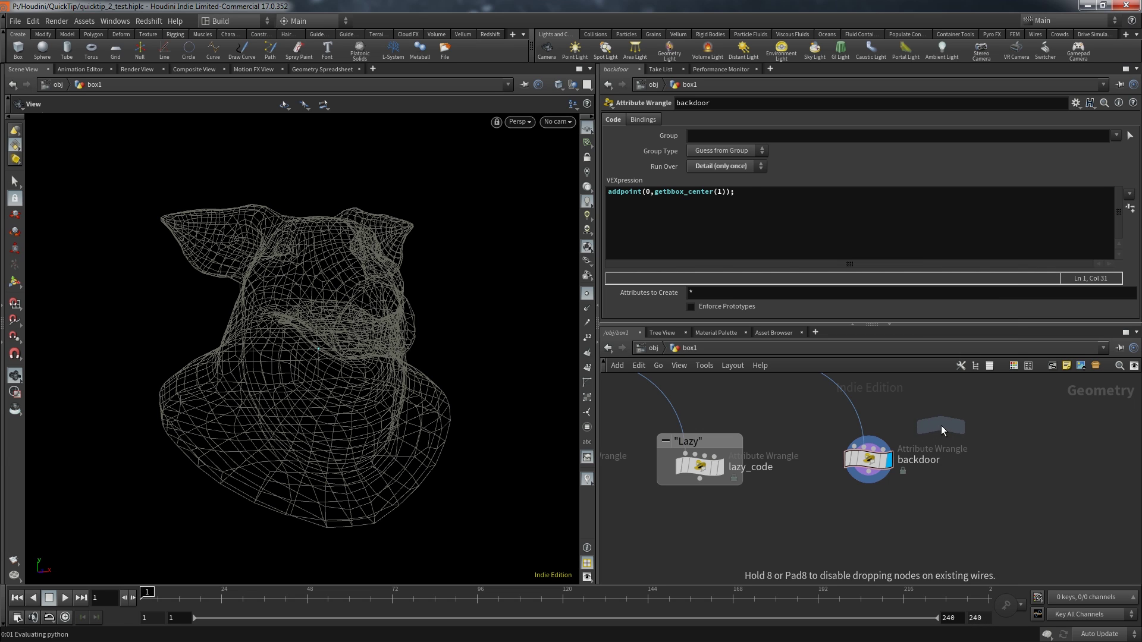
{"action": "left_click", "coordinate": [941, 425]}
Move the pig head's wire from backdoor to foreach_begin2 and display foreach_end2 without point markers
{"action": "left_click_drag", "start_coordinate": [858, 409], "coordinate": [940, 417]}
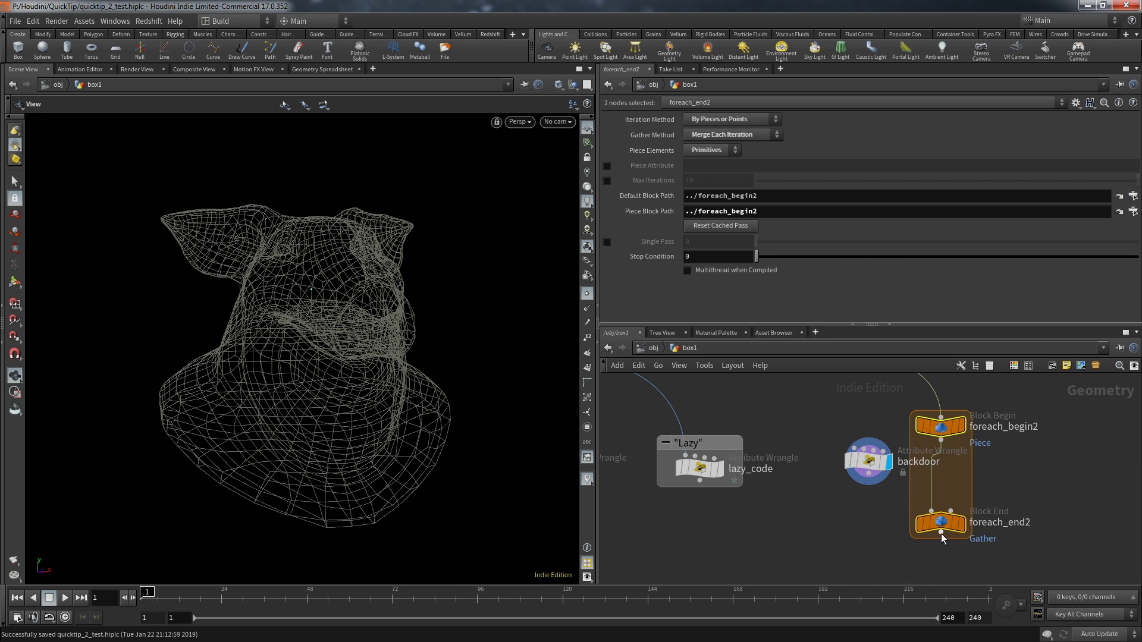
{"action": "left_click", "coordinate": [970, 500]}
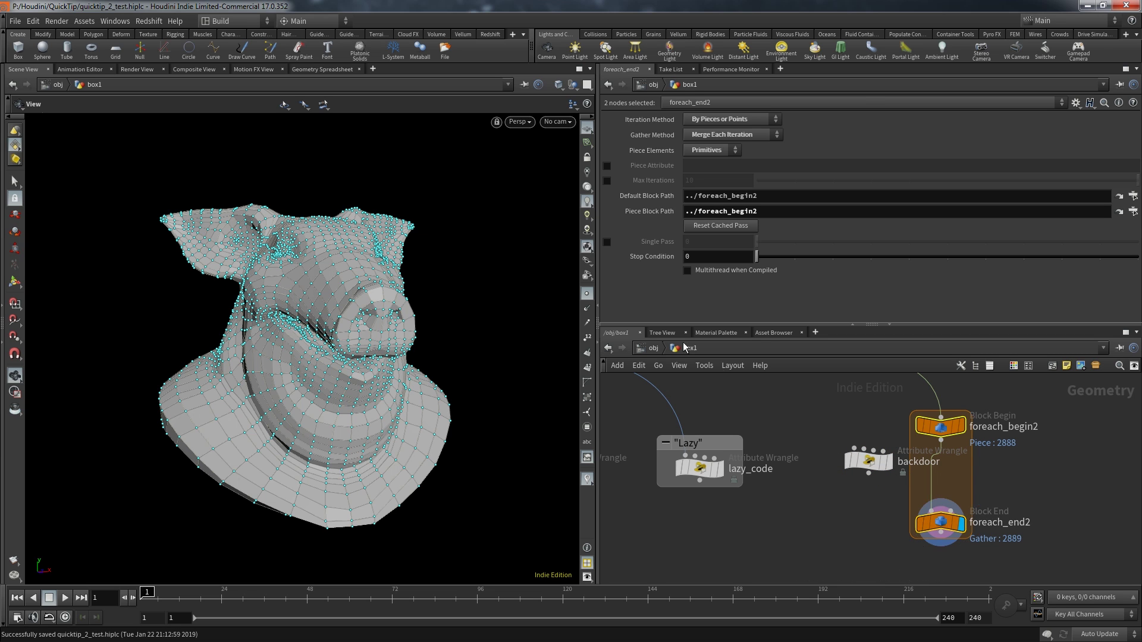
{"action": "left_click", "coordinate": [588, 293]}
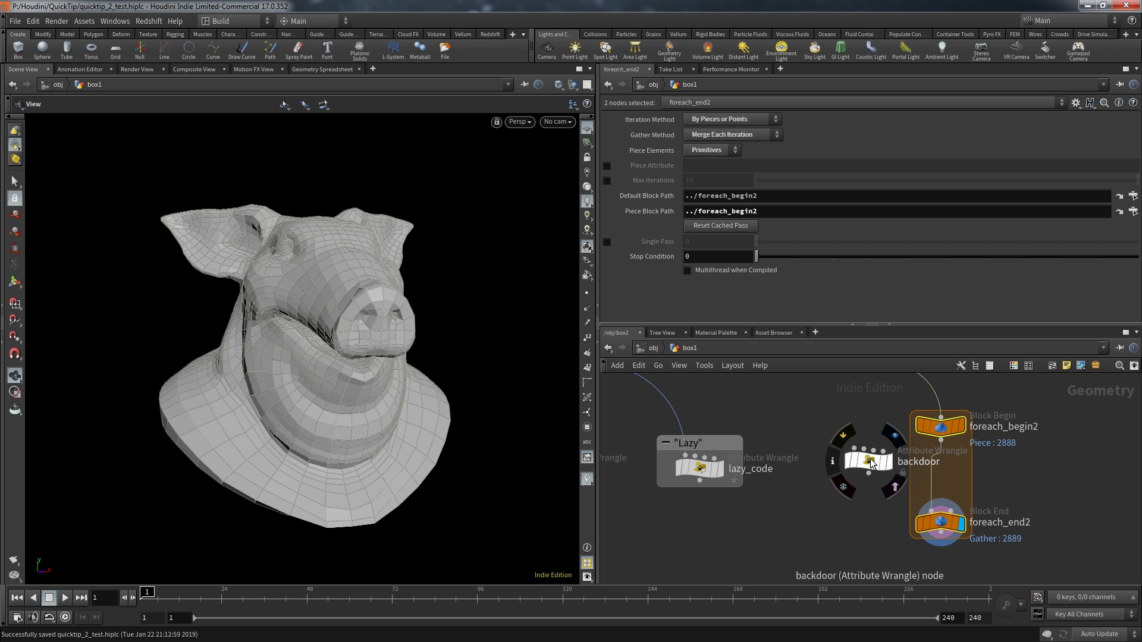
Wire backdoor's second input from foreach_begin2 and its output into foreach_end2, replacing the direct link, and show point markers
{"action": "left_click_drag", "start_coordinate": [874, 469], "coordinate": [922, 478]}
{"action": "key", "text": "y"}
{"action": "left_click", "coordinate": [952, 460]}
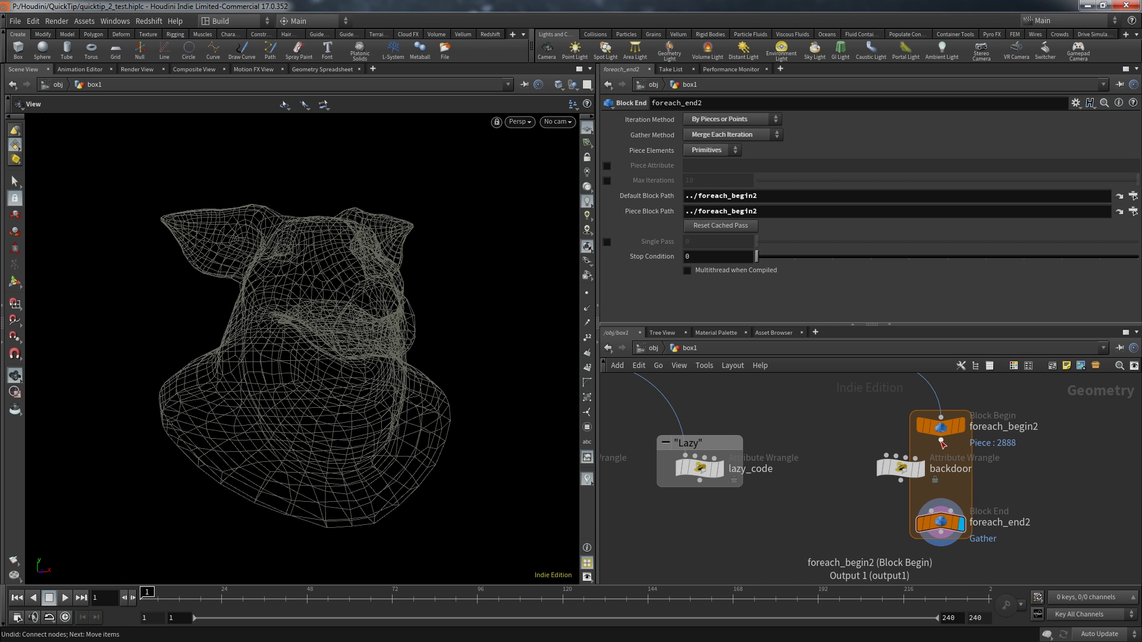
{"action": "left_click", "coordinate": [941, 441]}
{"action": "left_click", "coordinate": [897, 456]}
{"action": "left_click", "coordinate": [901, 481]}
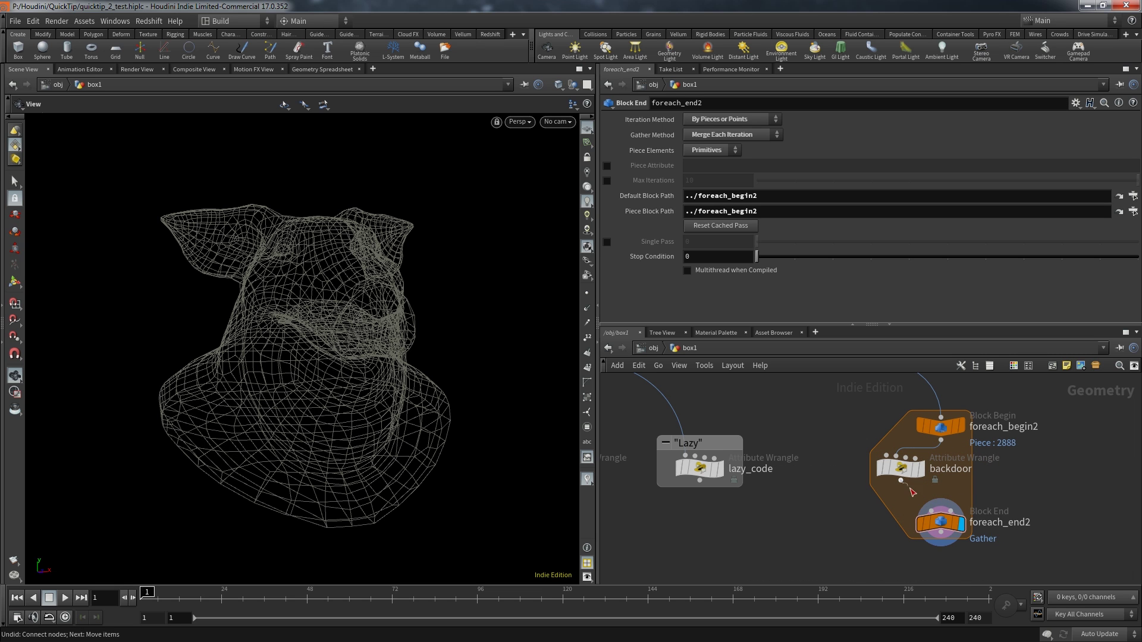
{"action": "left_click", "coordinate": [932, 511]}
{"action": "left_click", "coordinate": [587, 293]}
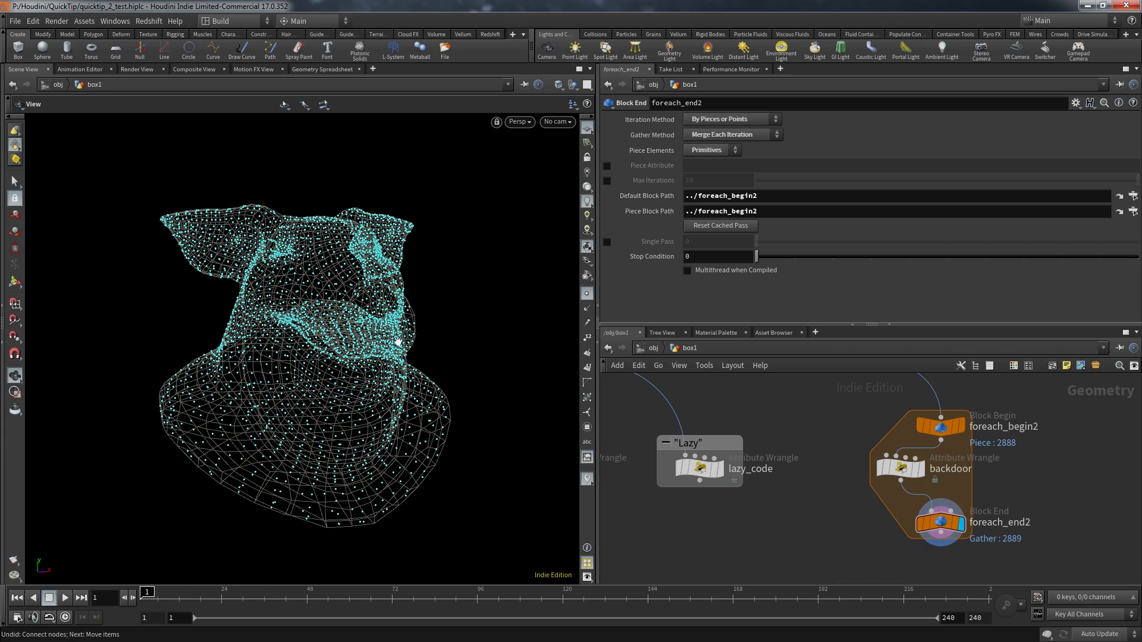
Feed blast1 into the Brute wrangle, connect Brute's output to merge1 and display merge1
{"action": "right_click_drag", "start_coordinate": [350, 357], "coordinate": [396, 372]}
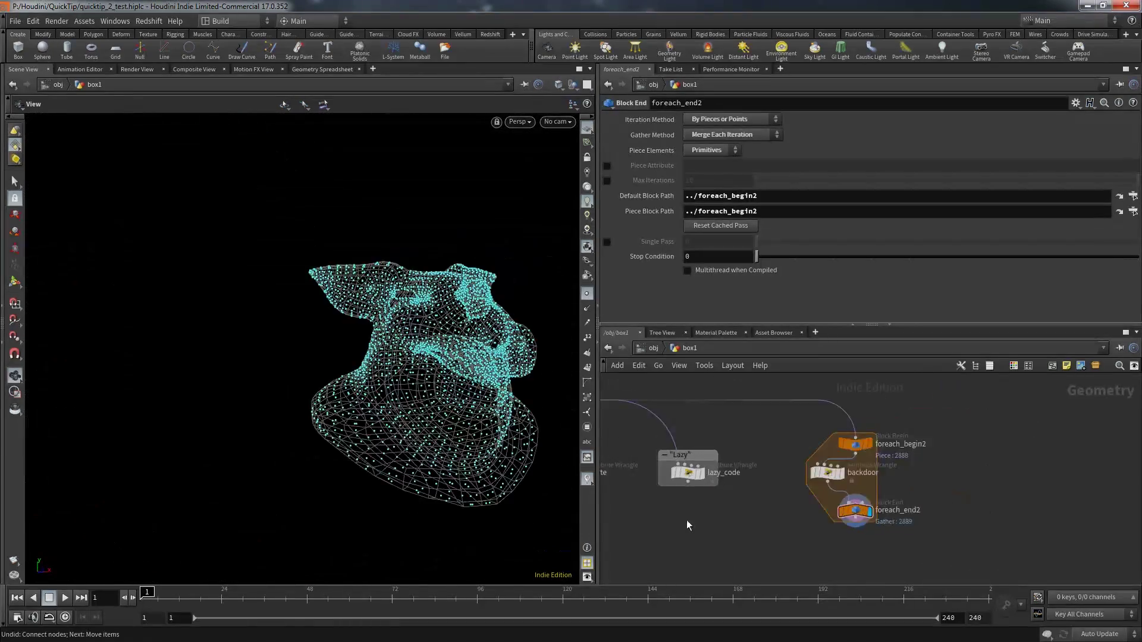
{"action": "scroll", "coordinate": [688, 526], "scroll_direction": "down", "scroll_amount": 3}
{"action": "middle_click_drag", "start_coordinate": [697, 529], "coordinate": [953, 481]}
{"action": "scroll", "coordinate": [700, 498], "scroll_direction": "up", "scroll_amount": 1}
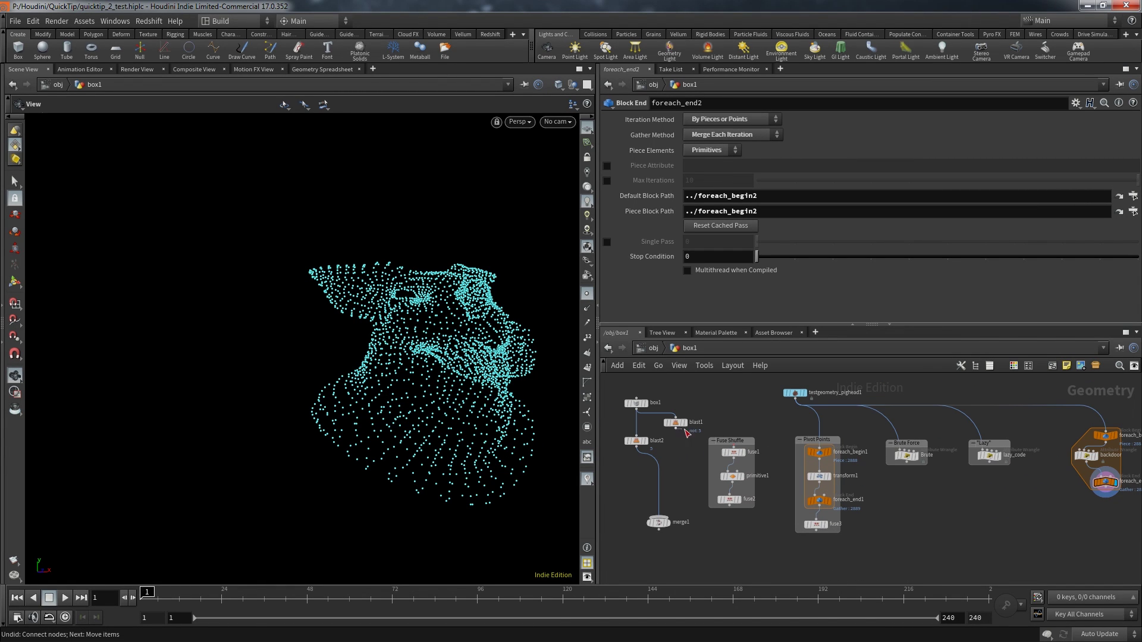
{"action": "left_click", "coordinate": [675, 429]}
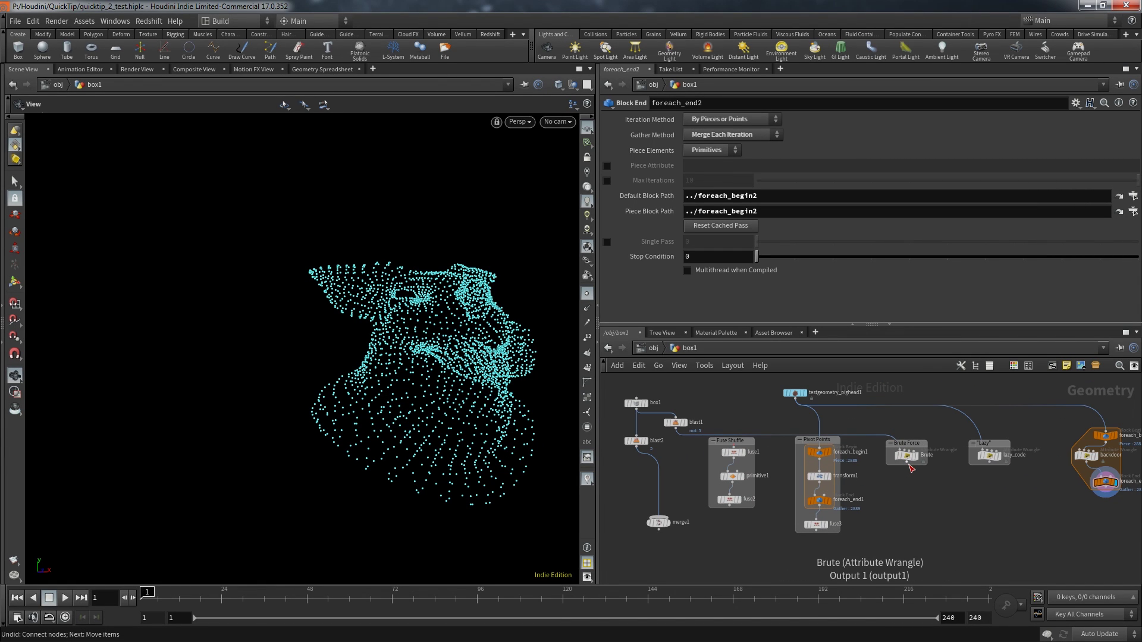
{"action": "left_click", "coordinate": [910, 467]}
{"action": "left_click", "coordinate": [665, 517]}
{"action": "left_click", "coordinate": [671, 517]}
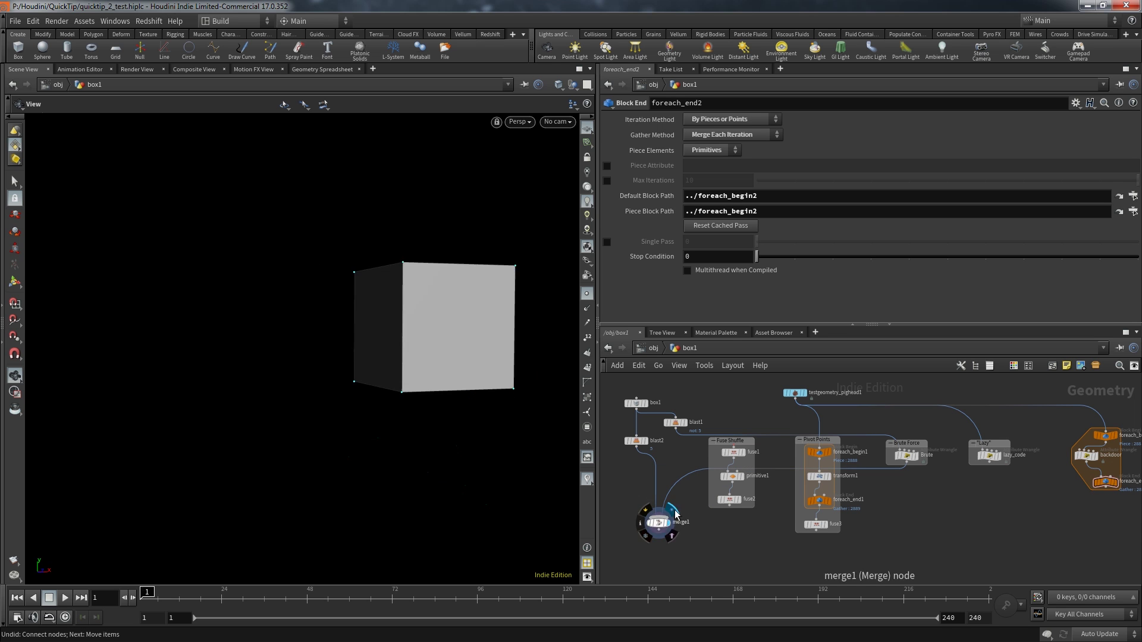
{"action": "left_click_drag", "start_coordinate": [461, 224], "coordinate": [400, 314]}
{"action": "key", "text": "f"}
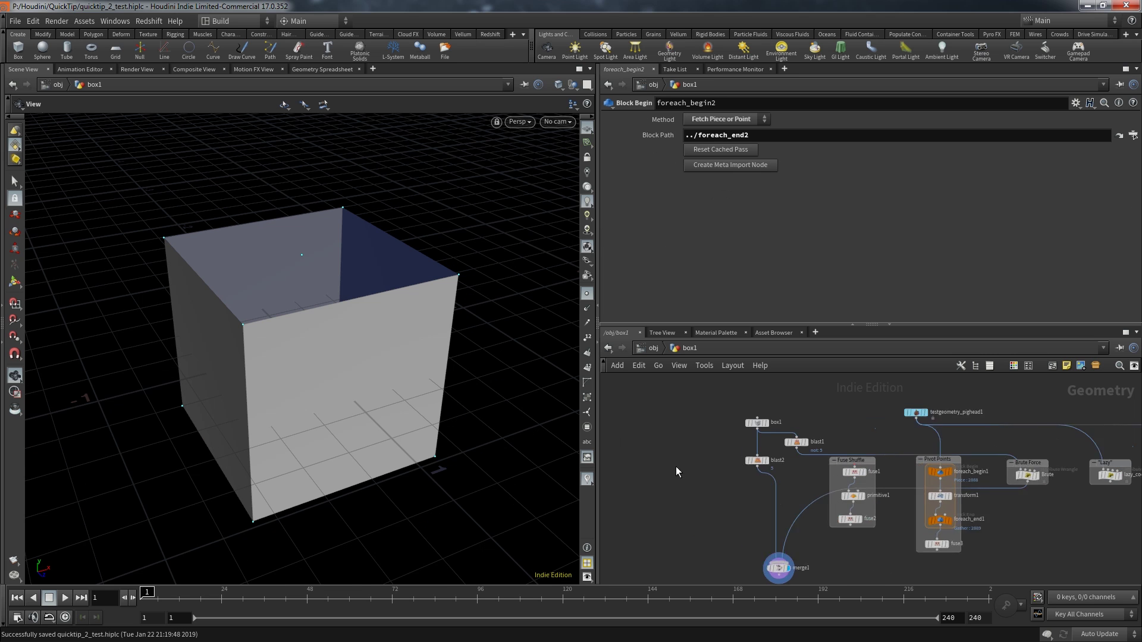
Move blast2 away from blast1 to the other side below box1, and display blast1
{"action": "scroll", "coordinate": [676, 467], "scroll_direction": "up", "scroll_amount": 5}
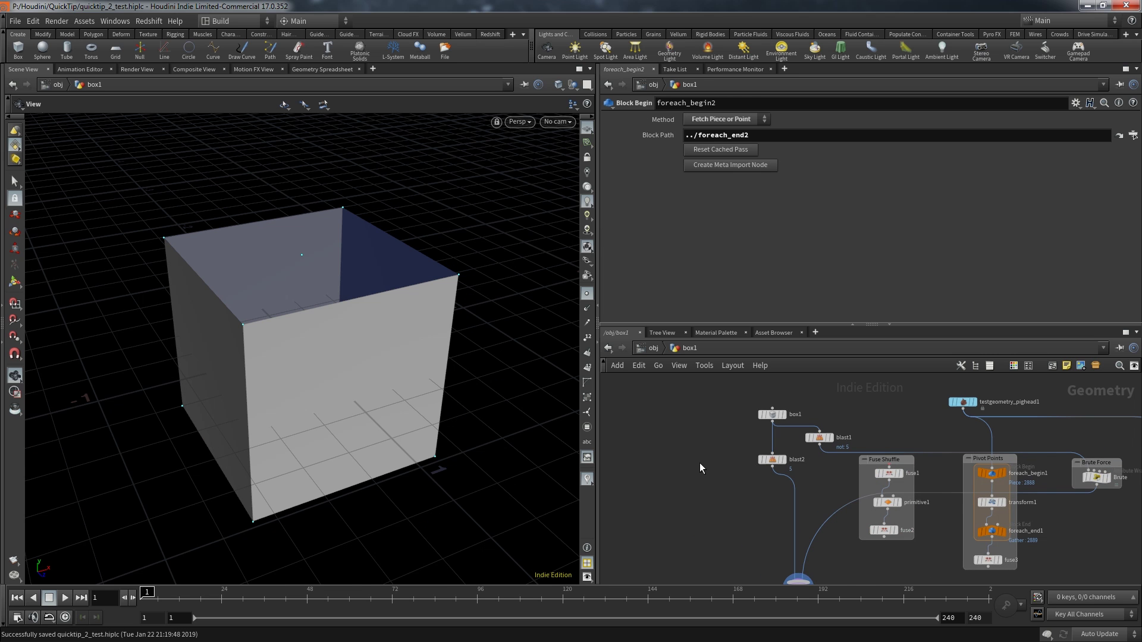
{"action": "middle_click_drag", "start_coordinate": [745, 480], "coordinate": [727, 478]}
{"action": "left_click_drag", "start_coordinate": [836, 454], "coordinate": [704, 439]}
{"action": "middle_click_drag", "start_coordinate": [889, 484], "coordinate": [850, 505]}
{"action": "mouse_move", "coordinate": [889, 438]}
{"action": "left_click", "coordinate": [905, 415]}
Add a Dk Polyshifter node below blast1 and connect blast1 to its first input
{"action": "key", "text": "Tab"}
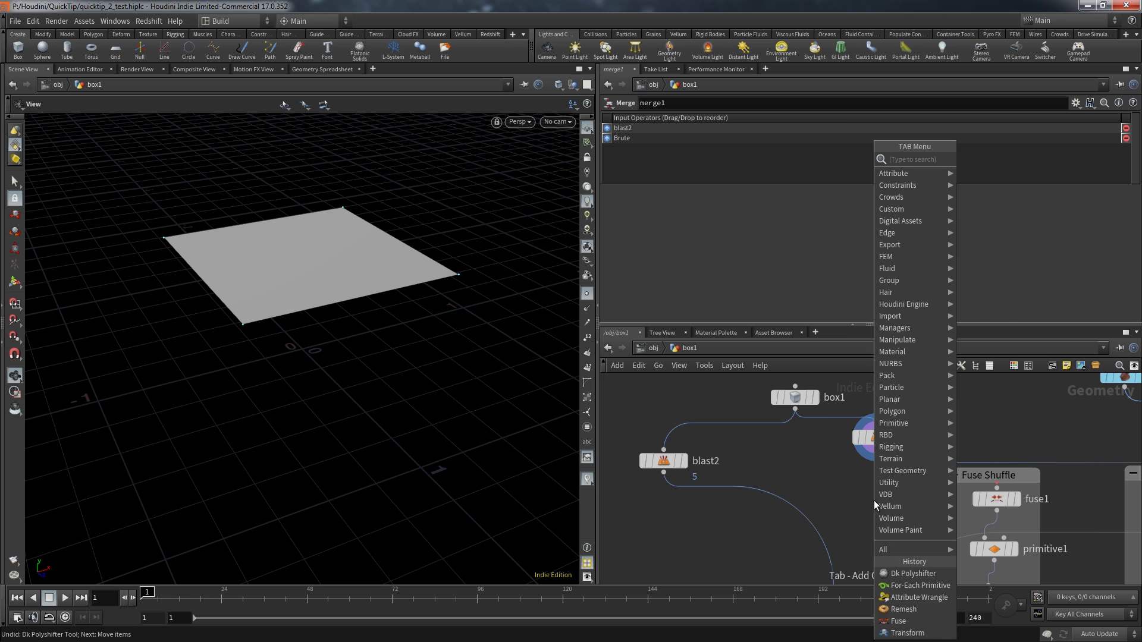
{"action": "type", "text": "dk"}
{"action": "key", "text": "Return"}
{"action": "left_click", "coordinate": [873, 501]}
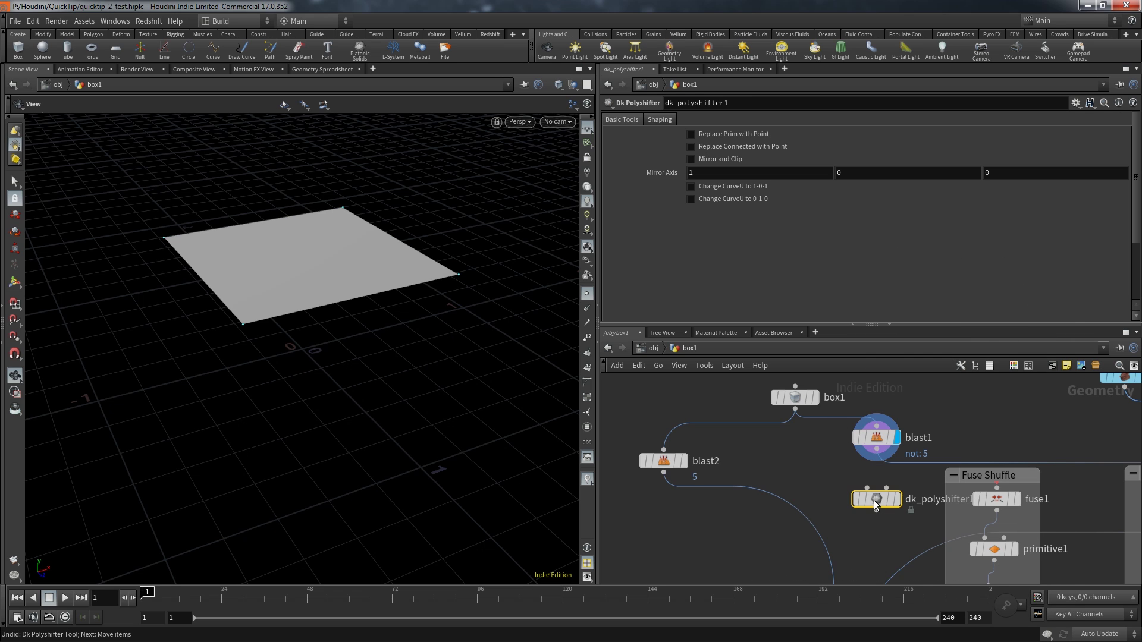
{"action": "left_click", "coordinate": [877, 450]}
{"action": "left_click", "coordinate": [867, 488]}
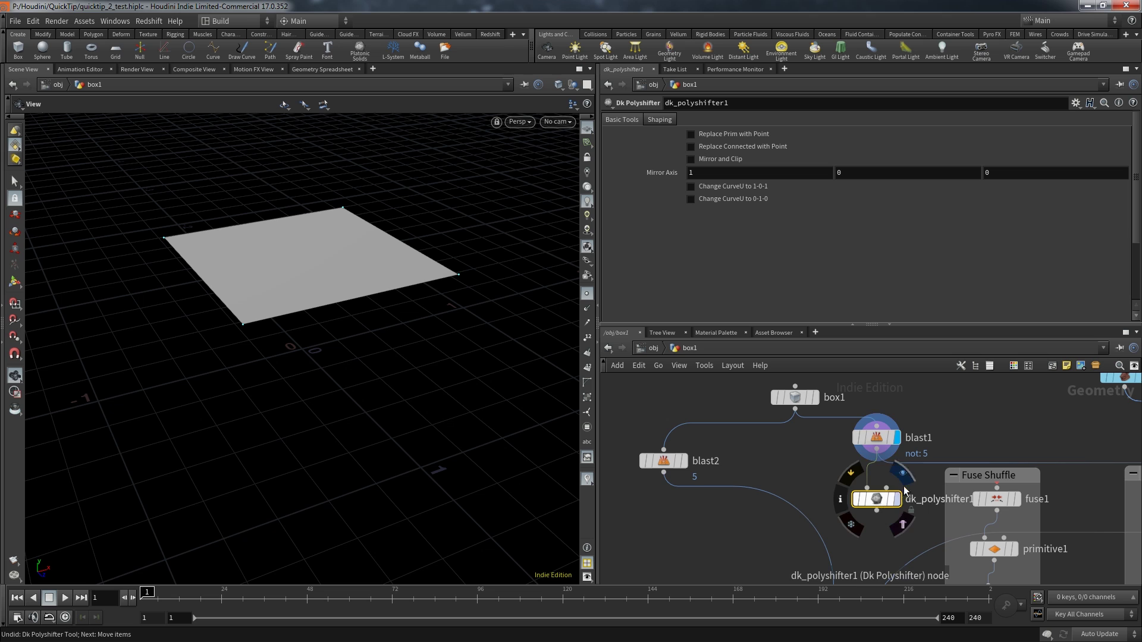
Display dk_polyshifter1 and toggle Replace Prim with Point to compare the results, leaving it enabled
{"action": "left_click", "coordinate": [691, 138]}
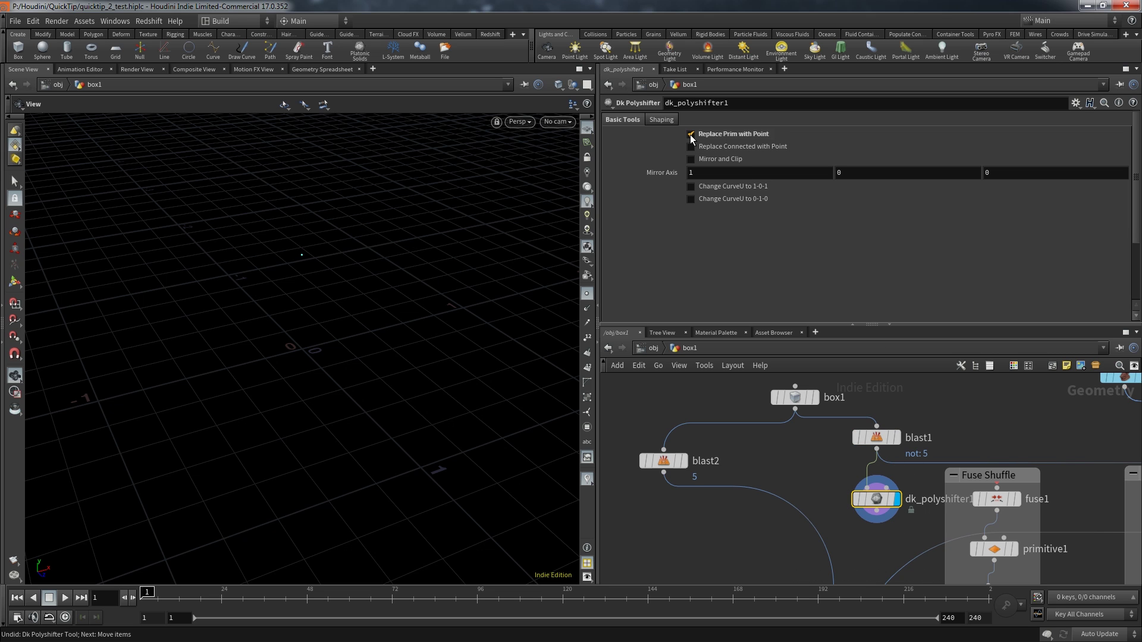
{"action": "left_click", "coordinate": [690, 138]}
{"action": "left_click", "coordinate": [691, 137]}
{"action": "left_click", "coordinate": [690, 137]}
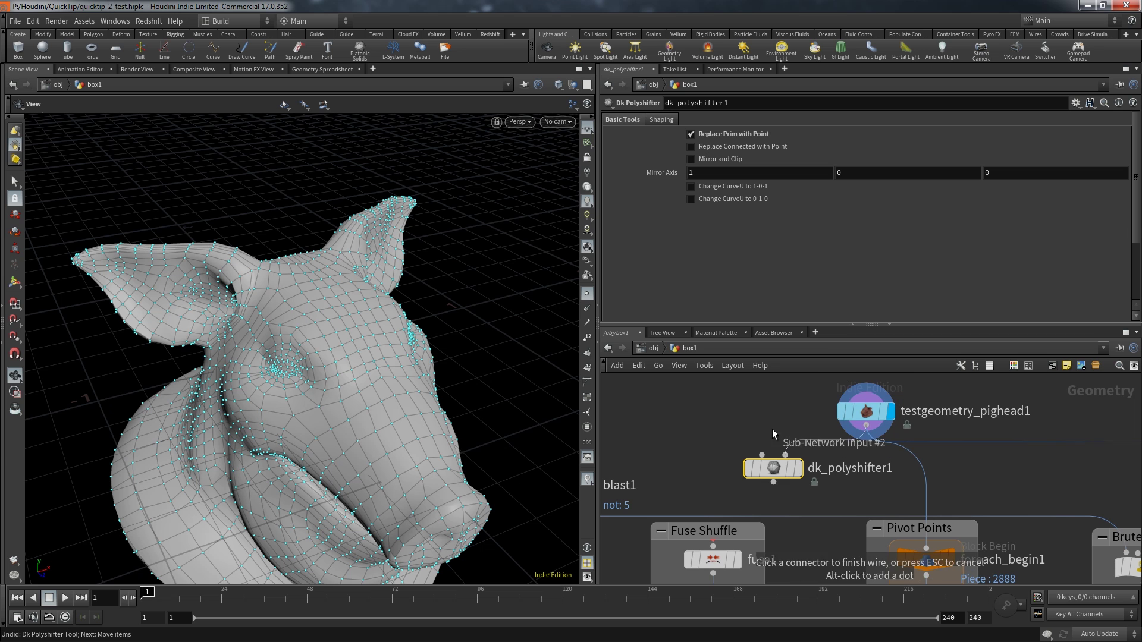
Connect testgeometry_pighead1 to dk_polyshifter1's first input and display dk_polyshifter1 with point markers
{"action": "left_click", "coordinate": [760, 447]}
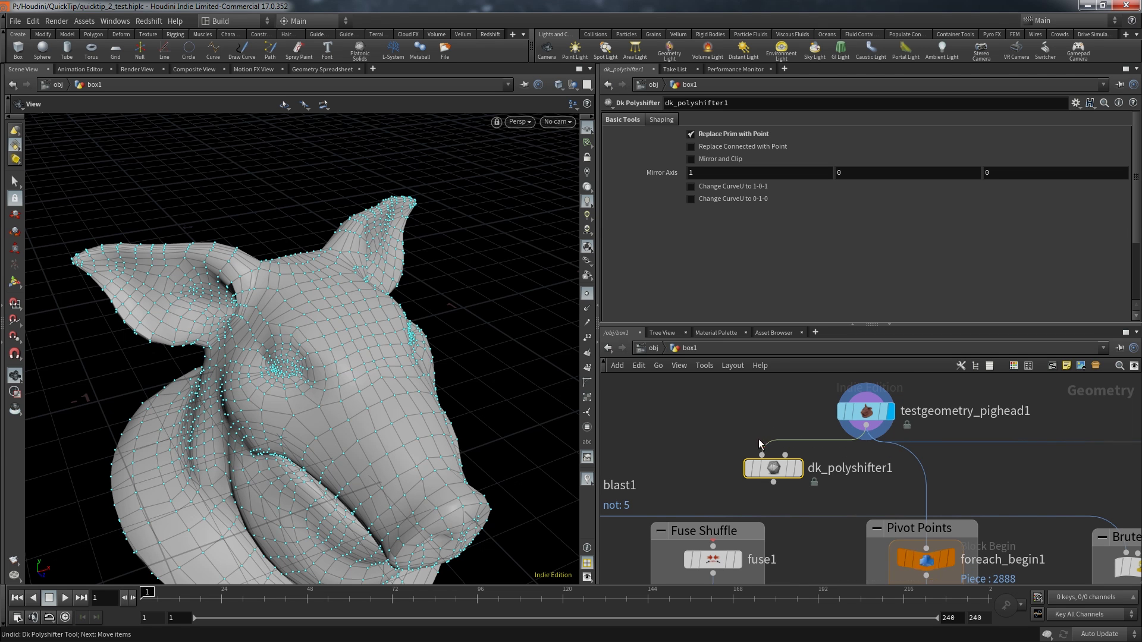
{"action": "left_click", "coordinate": [588, 295]}
{"action": "left_click_drag", "start_coordinate": [536, 326], "coordinate": [466, 308]}
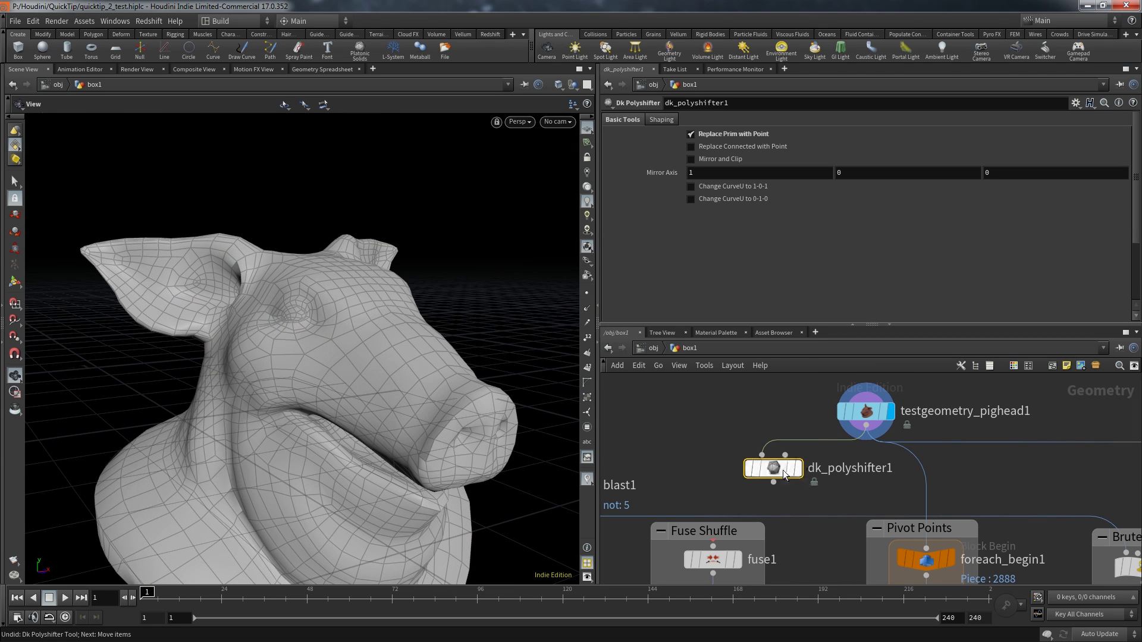
{"action": "left_click", "coordinate": [806, 441]}
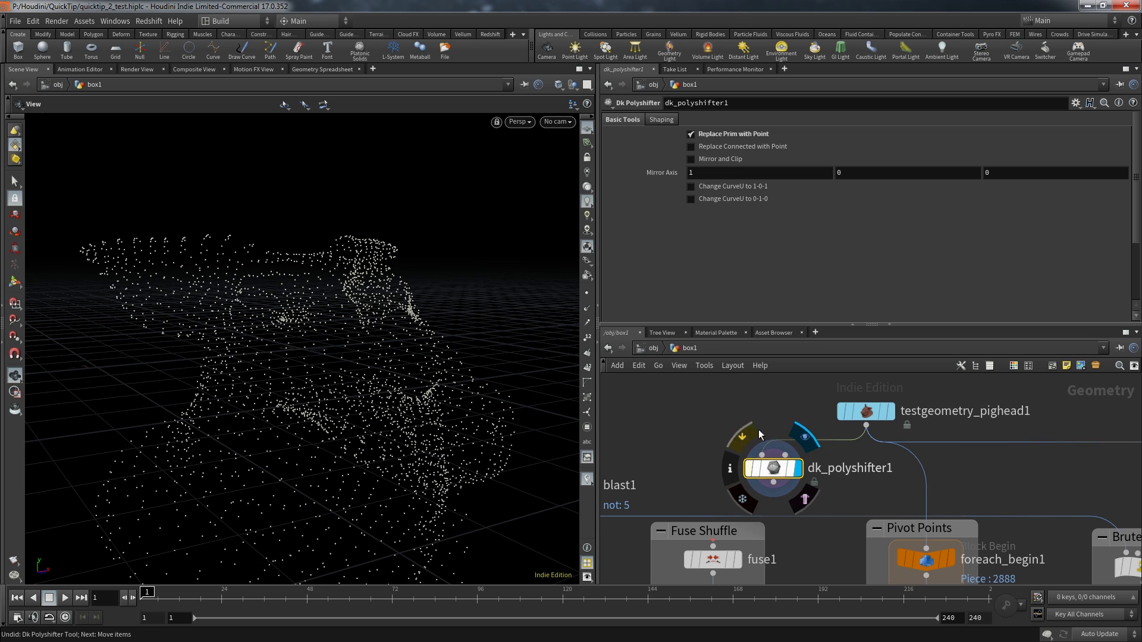
{"action": "left_click_drag", "start_coordinate": [452, 410], "coordinate": [462, 403]}
{"action": "left_click", "coordinate": [587, 295]}
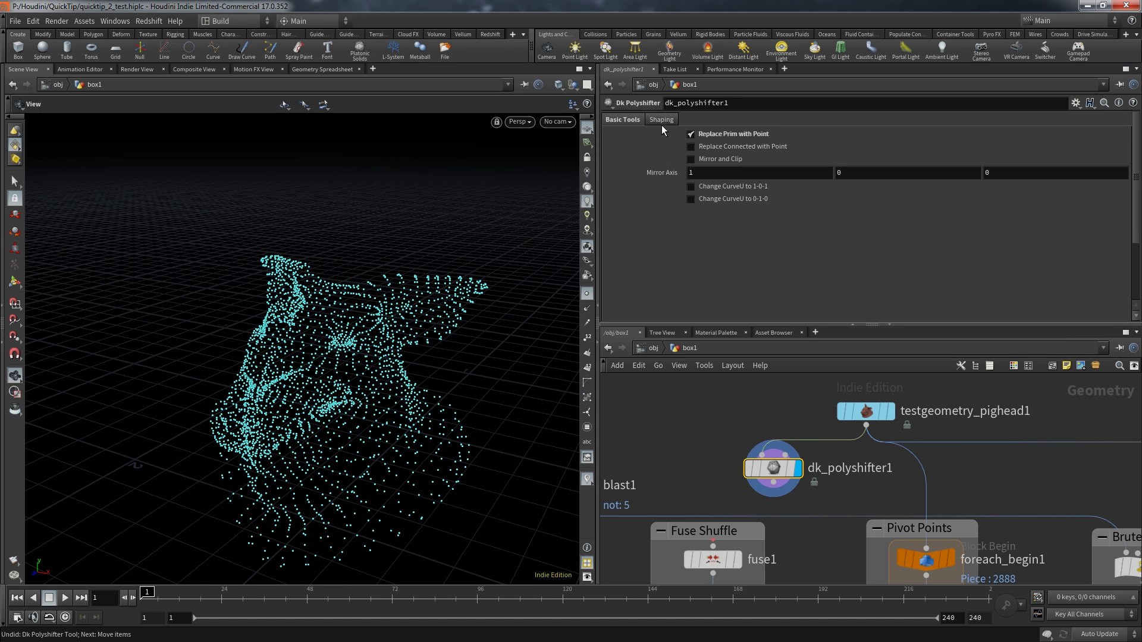
Look over Dk Polyshifter's Primitive and Superformula shaping options and return to its Basic Tools
{"action": "left_click", "coordinate": [662, 120]}
{"action": "left_click", "coordinate": [649, 136]}
{"action": "left_click", "coordinate": [683, 136]}
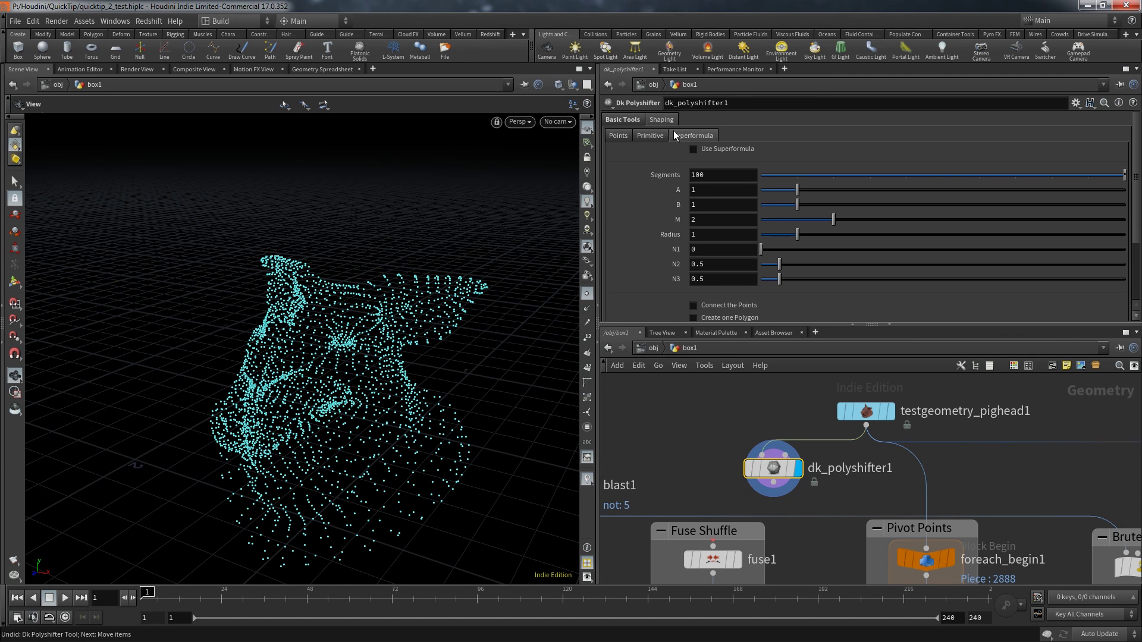
{"action": "left_click", "coordinate": [625, 121]}
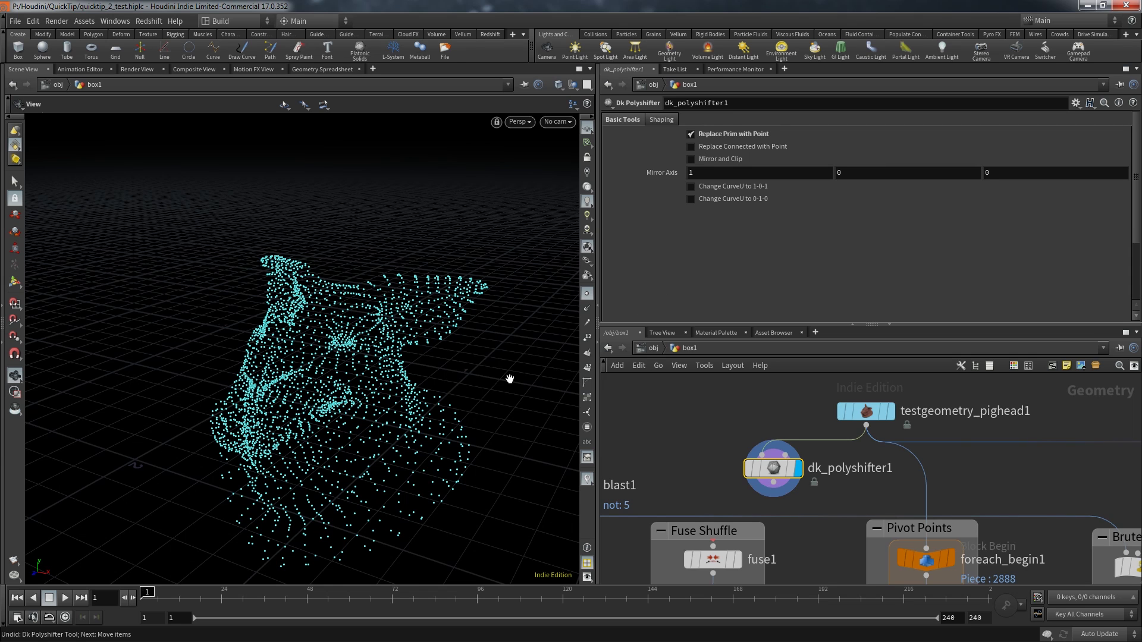